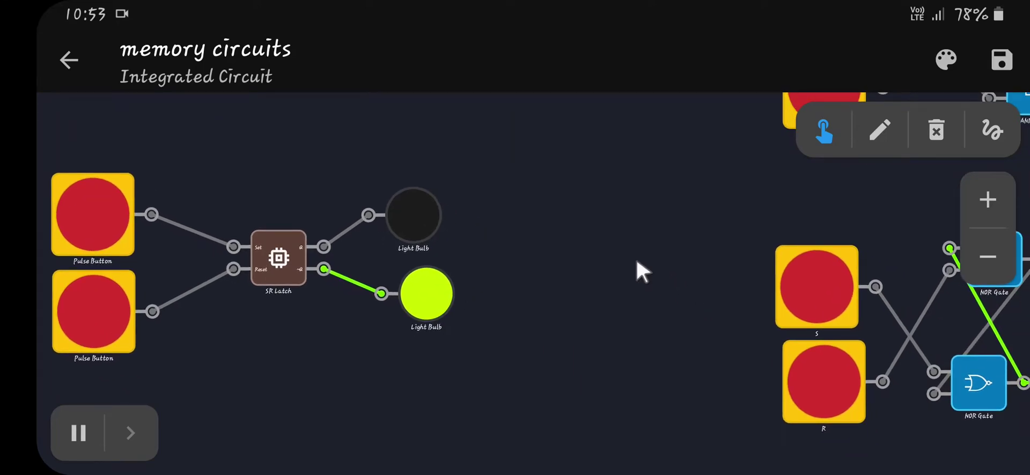
- Exercise the SR Latch chip by alternately pulsing the buttons wired to its Set and Reset inputs
left_click_drag(633, 256, 656, 271)
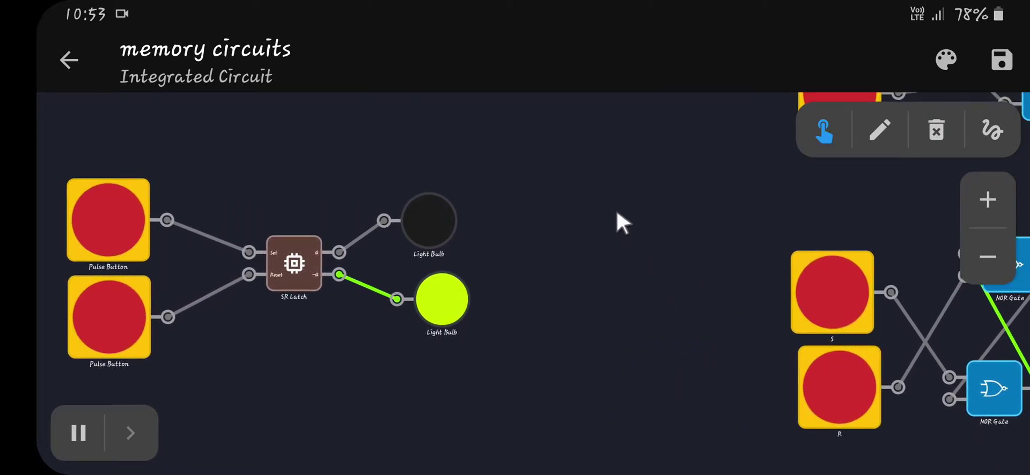
left_click_drag(617, 214, 682, 229)
left_click_drag(633, 274, 717, 281)
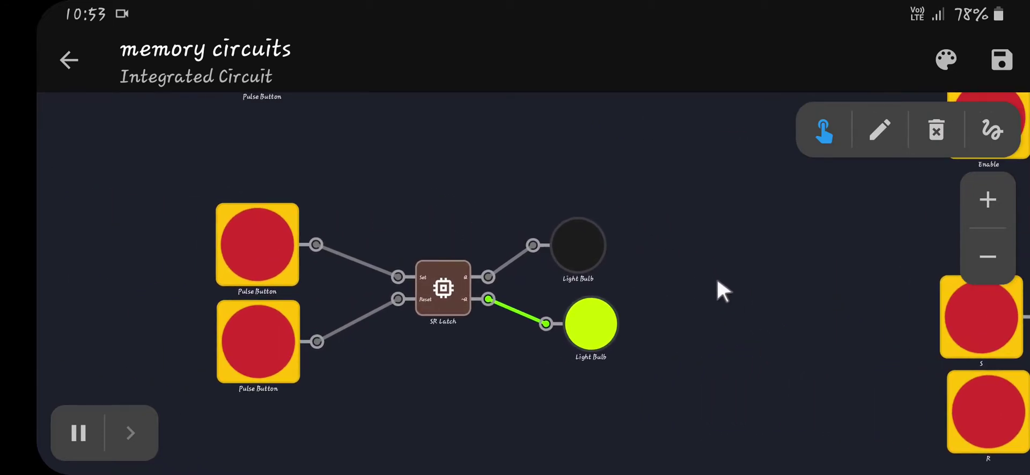
left_click(253, 243)
left_click(262, 343)
left_click(255, 248)
left_click(255, 248)
left_click(255, 248)
left_click(258, 338)
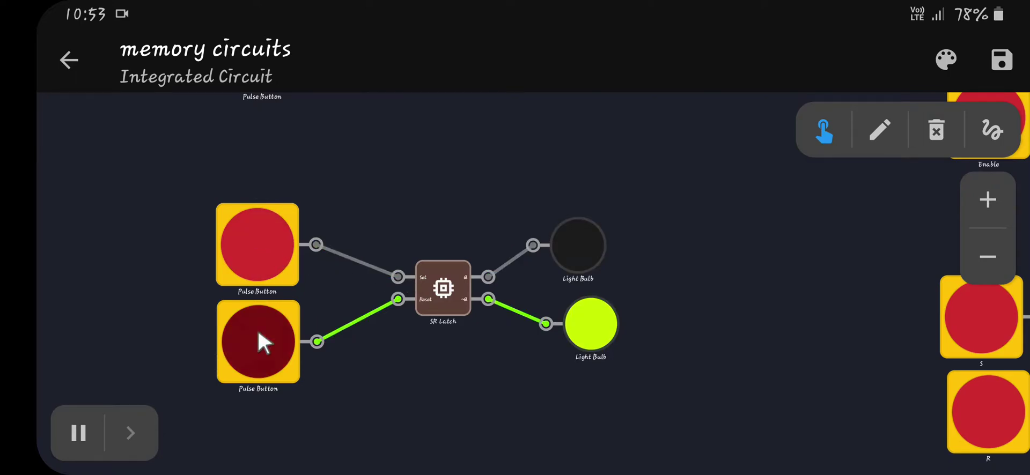
left_click(270, 243)
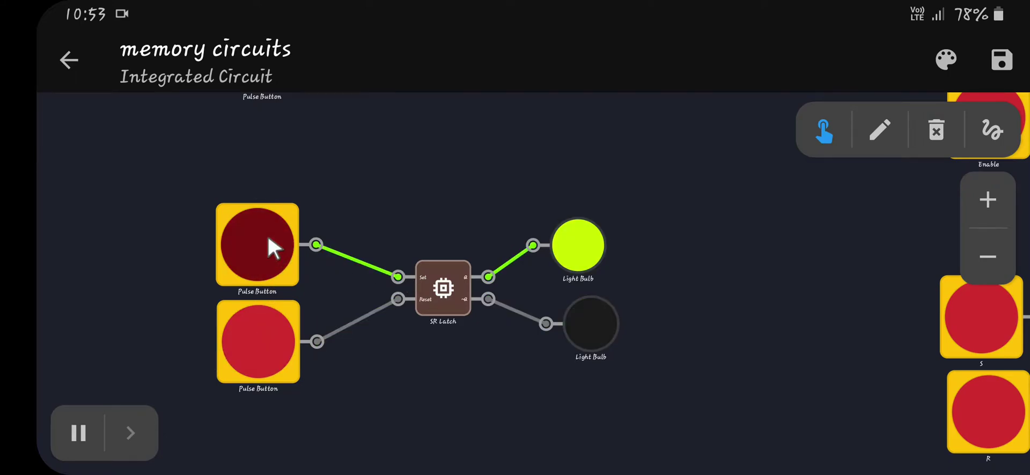
left_click(273, 350)
left_click(254, 281)
left_click(253, 303)
left_click(245, 250)
left_click(244, 356)
left_click(247, 254)
left_click(236, 330)
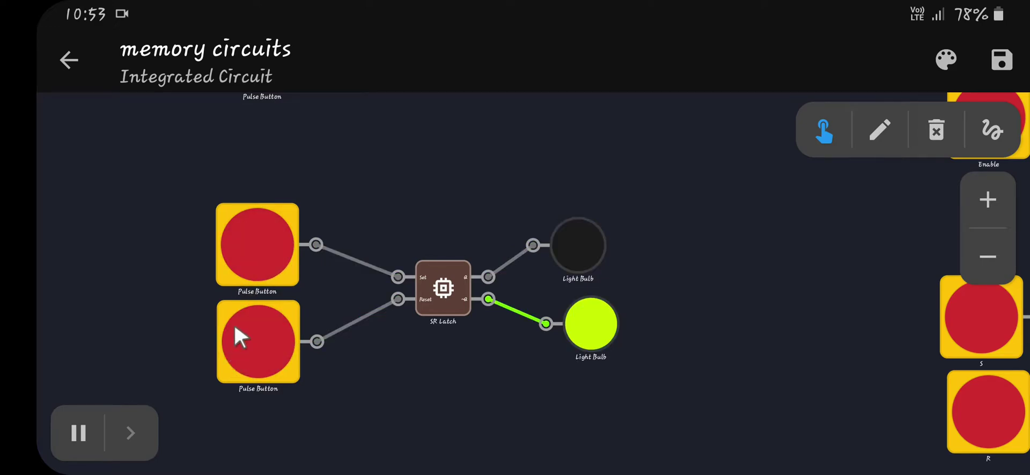
- Exercise the SR latch built from two NOR gates by alternately pulsing its S and R buttons, ending on S
left_click_drag(751, 379, 253, 380)
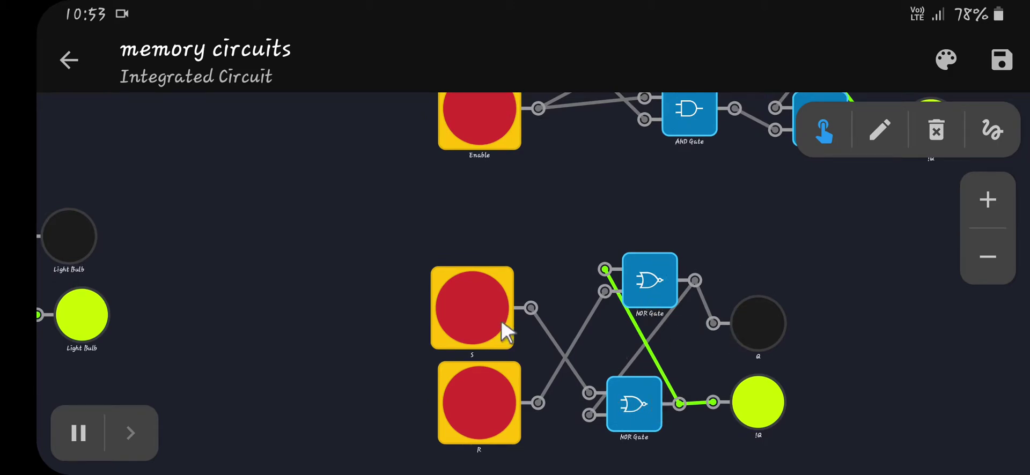
left_click(484, 308)
left_click(495, 386)
left_click(494, 300)
left_click(481, 380)
left_click(479, 317)
left_click(501, 394)
left_click(480, 324)
left_click(475, 387)
left_click(464, 312)
left_click(465, 391)
left_click(476, 309)
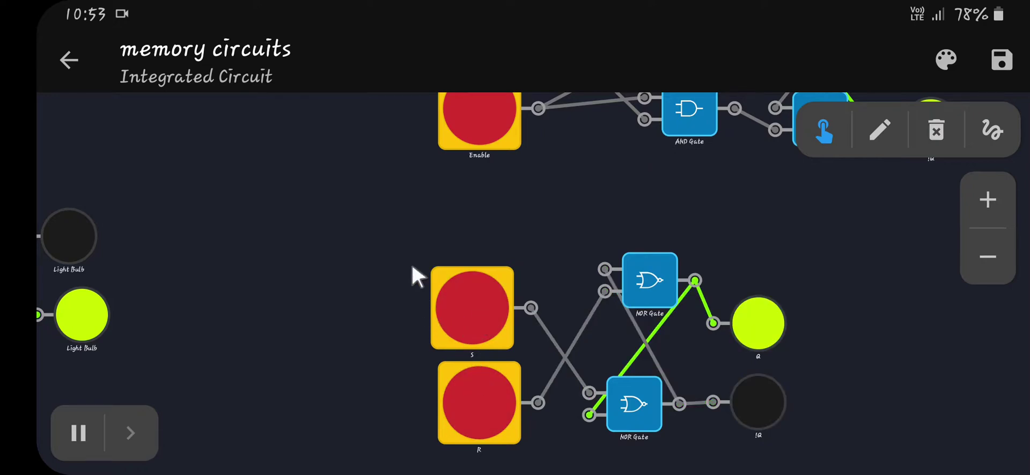
- Exercise the D Flip-Flop chip by switching its D toggle on and off and pulsing its clock button after each change
left_click_drag(313, 203, 633, 127)
left_click_drag(637, 426, 683, 456)
left_click_drag(547, 356, 660, 381)
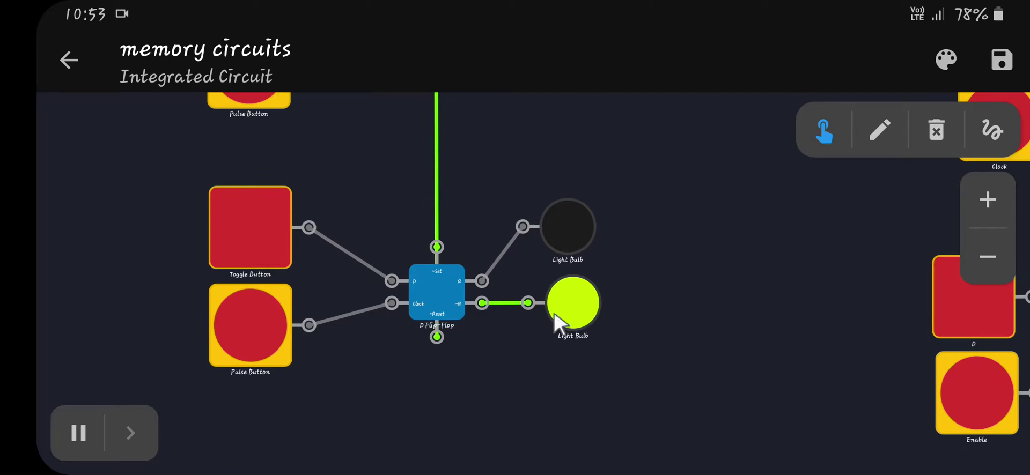
left_click(253, 230)
left_click(247, 318)
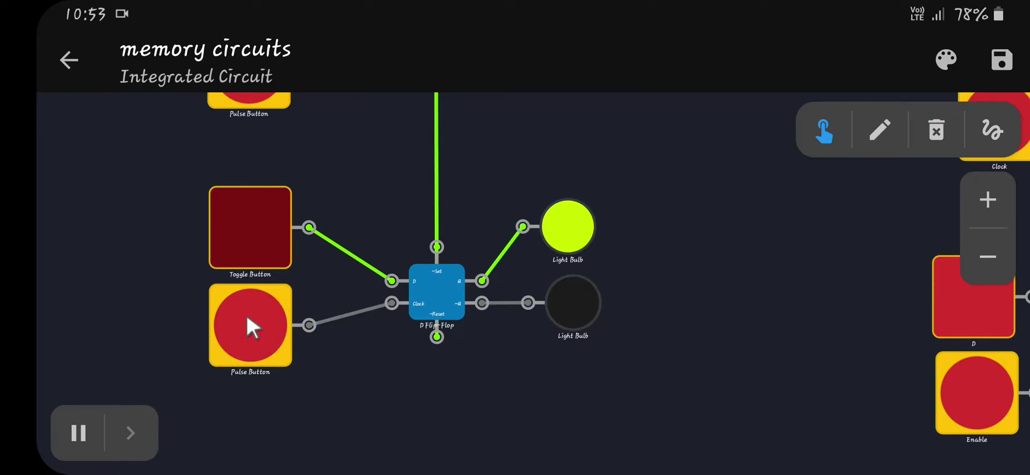
left_click(249, 235)
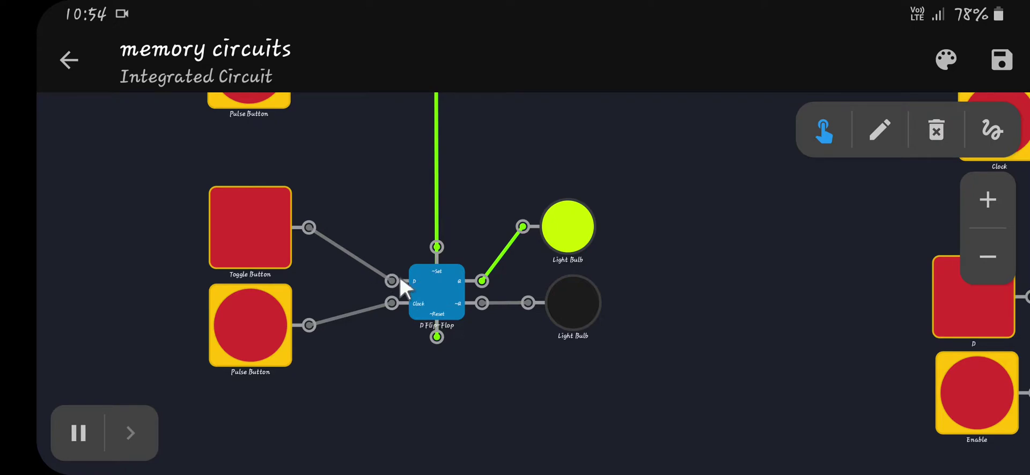
left_click(252, 331)
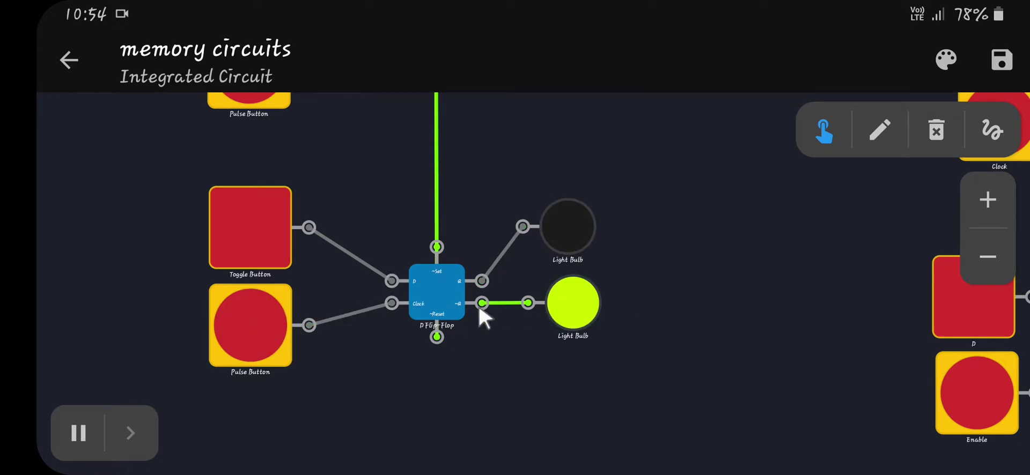
left_click(254, 241)
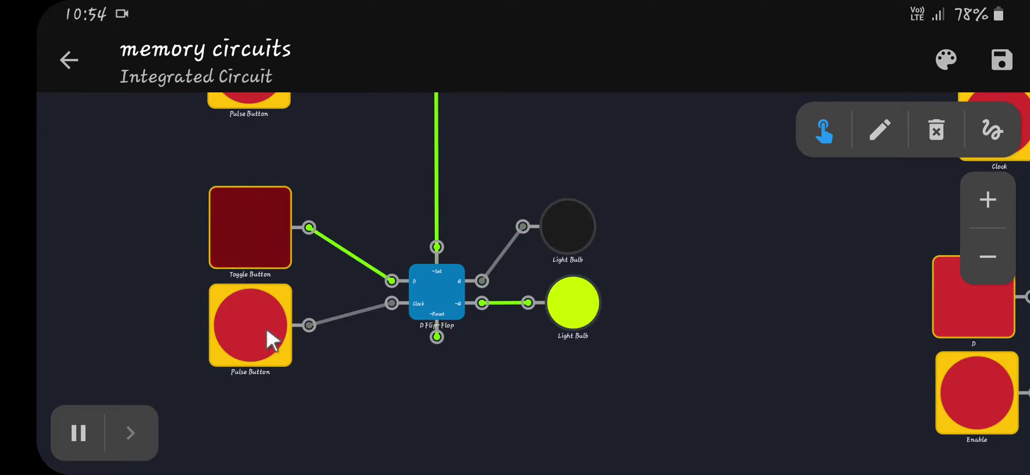
left_click(266, 328)
left_click(261, 231)
left_click(257, 307)
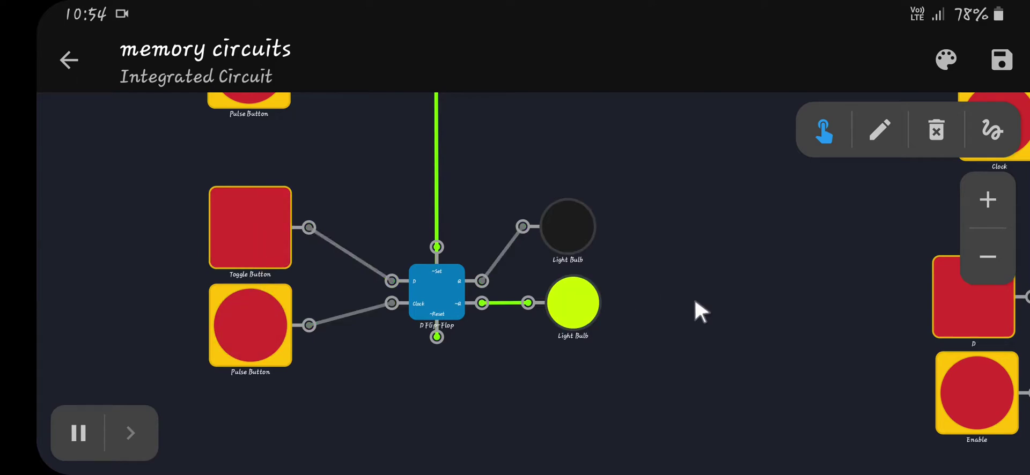
- Switch the D input of the gate-built D latch with the Enable button on and back off
left_click_drag(719, 319, 294, 297)
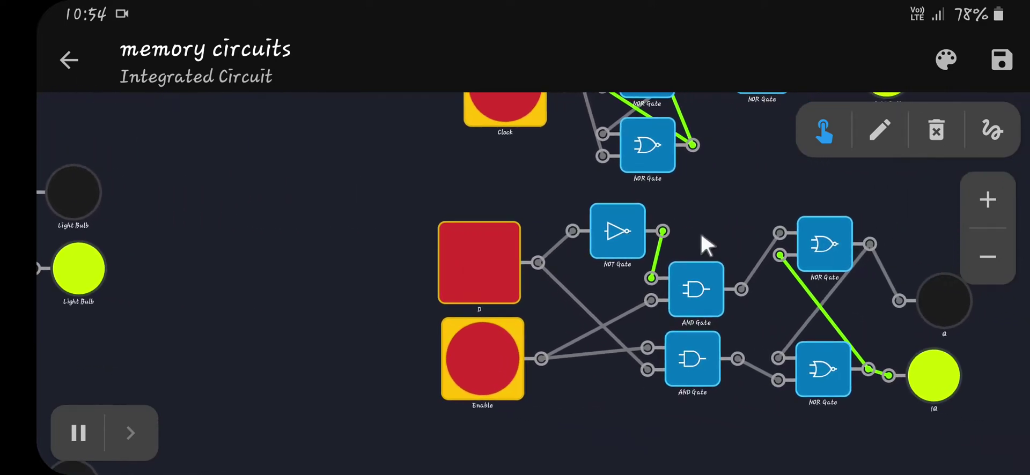
left_click_drag(754, 211, 537, 227)
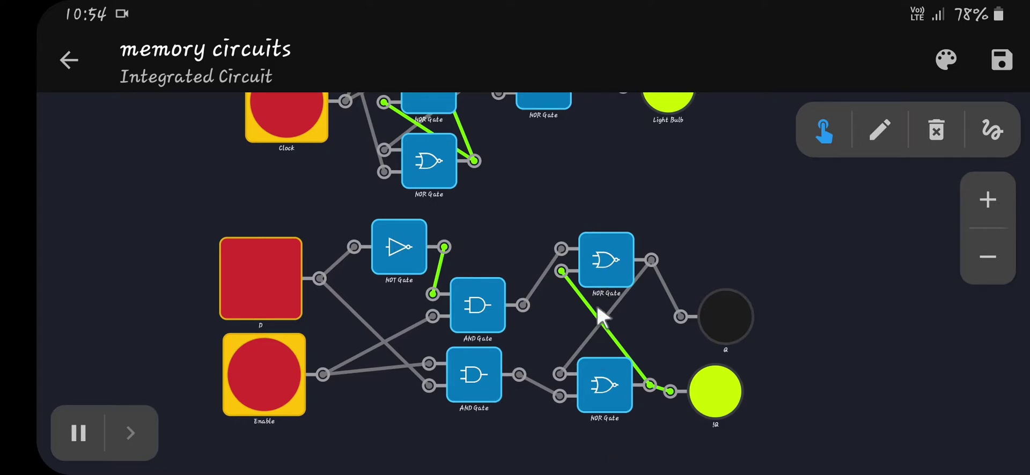
left_click(260, 283)
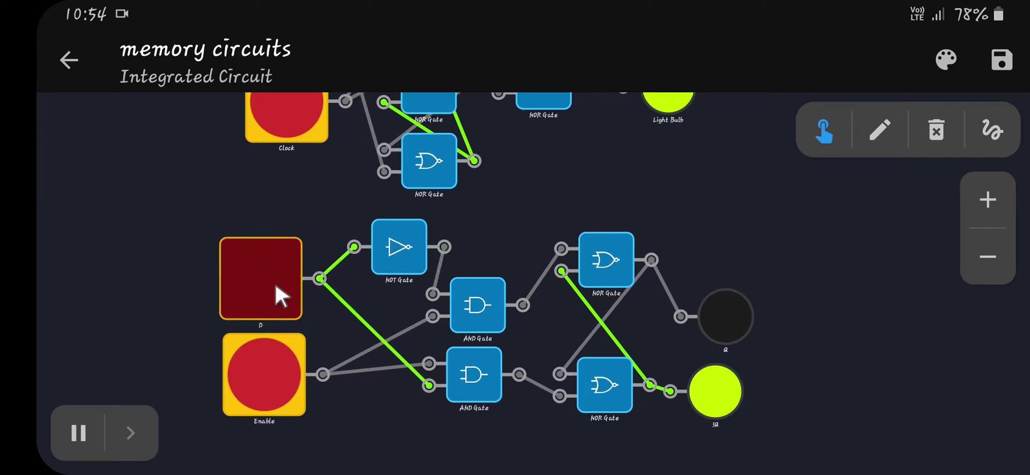
left_click(271, 273)
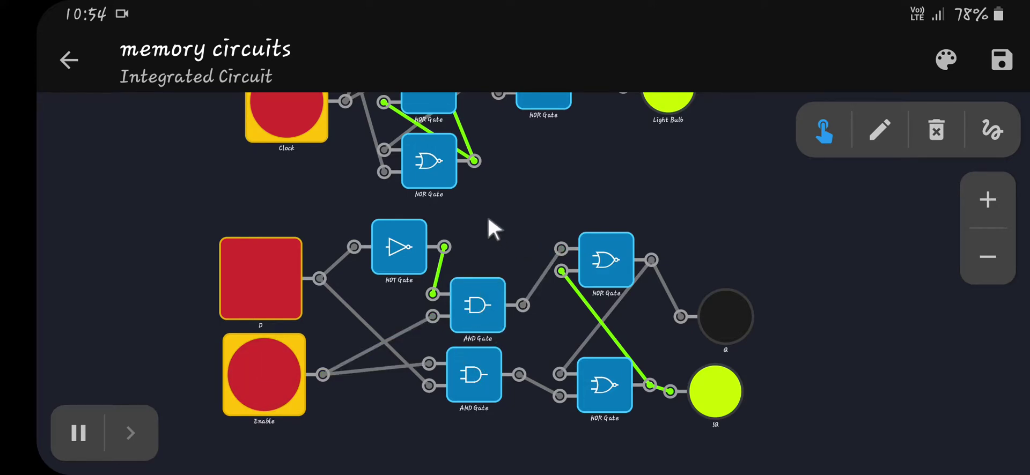
- Exercise the D flip-flop built from NOR gates by pulsing Clock with D switched on and again with D switched off
left_click_drag(484, 201, 738, 340)
left_click_drag(275, 263, 587, 356)
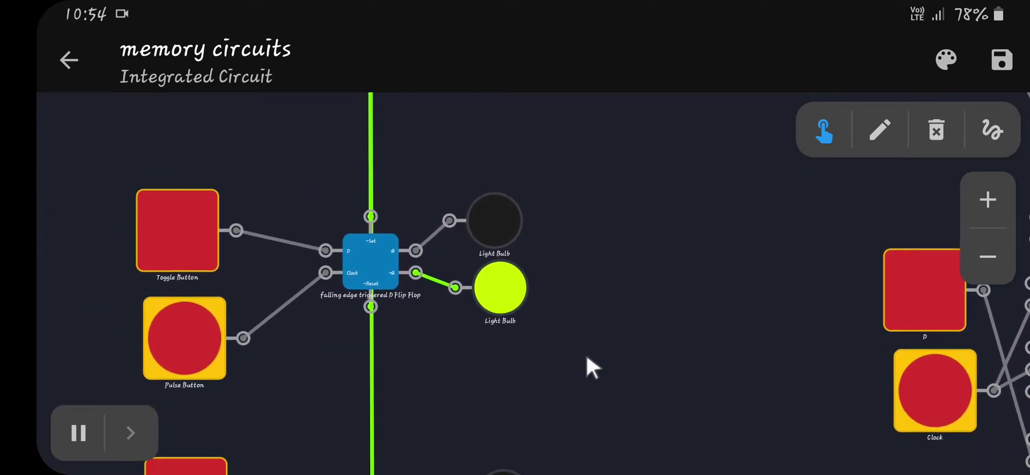
left_click_drag(750, 345, 194, 263)
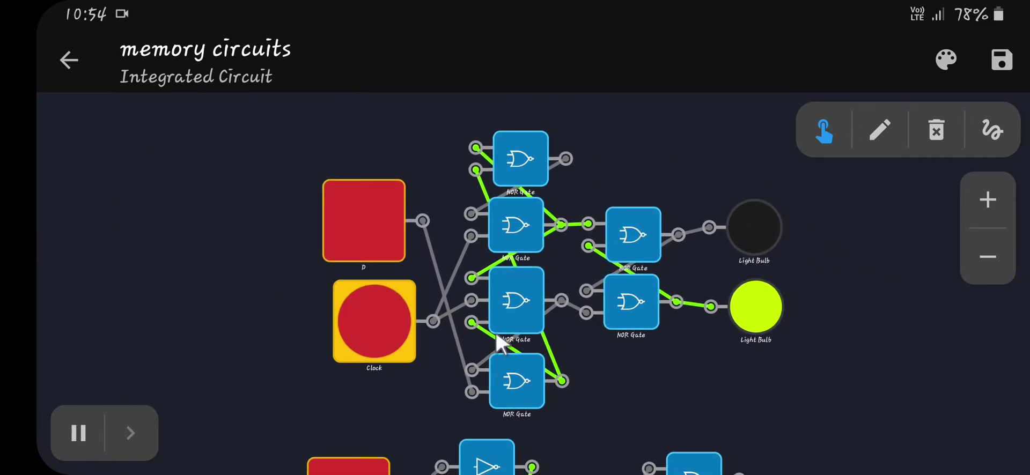
left_click_drag(630, 169, 576, 155)
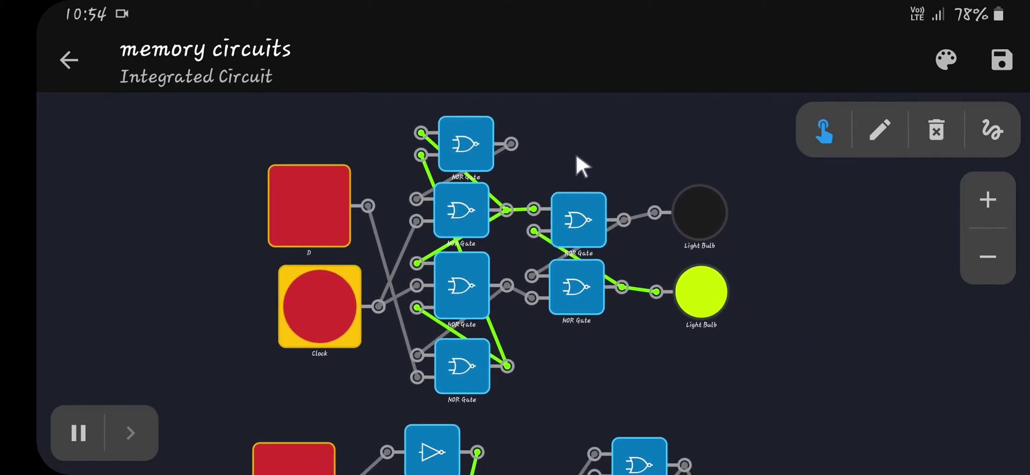
left_click(311, 211)
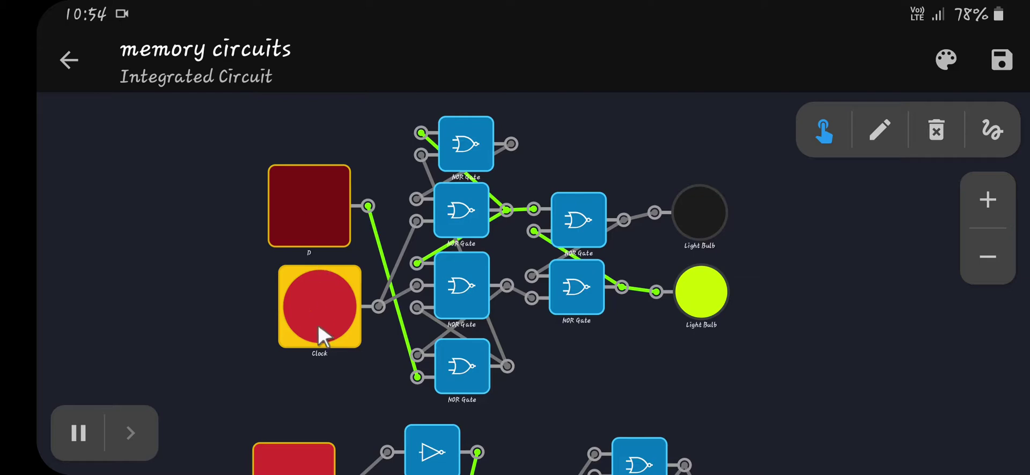
left_click(318, 306)
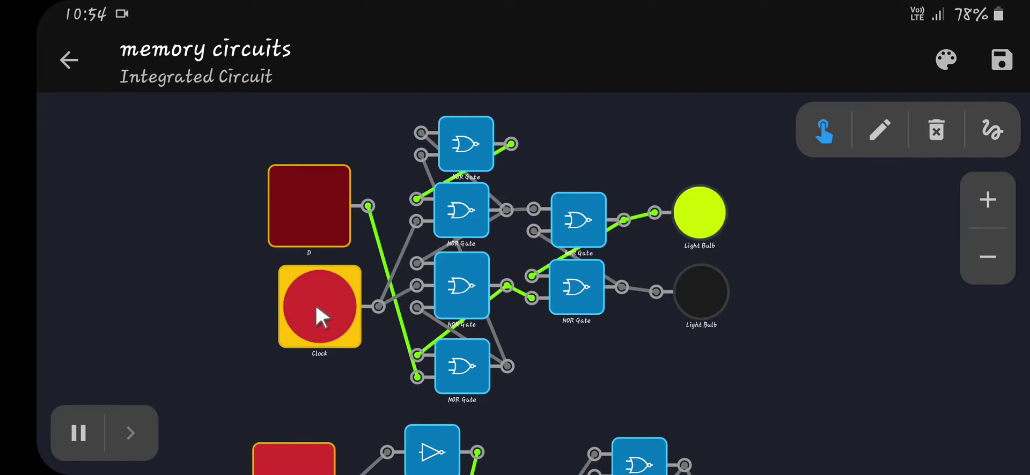
left_click(334, 217)
left_click(312, 303)
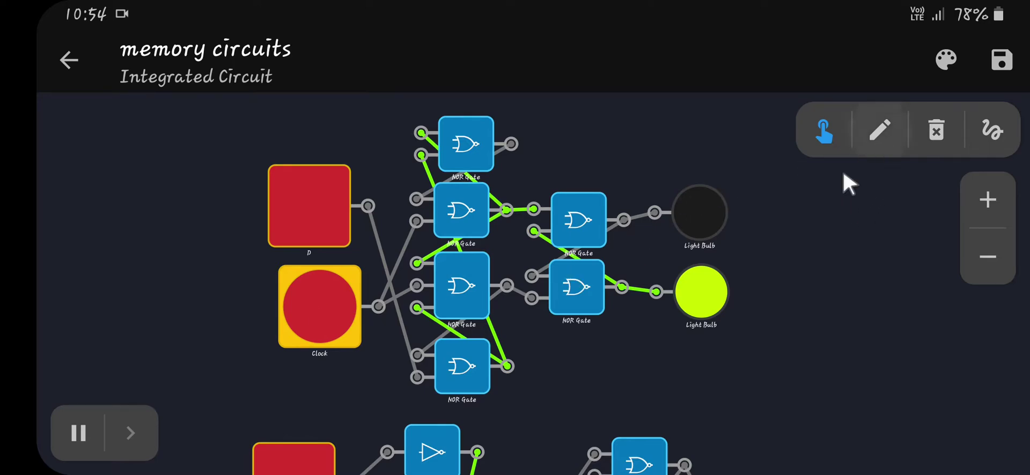
- Move the D latch's NOT gate slightly down in edit mode and return to interaction mode
left_click(880, 129)
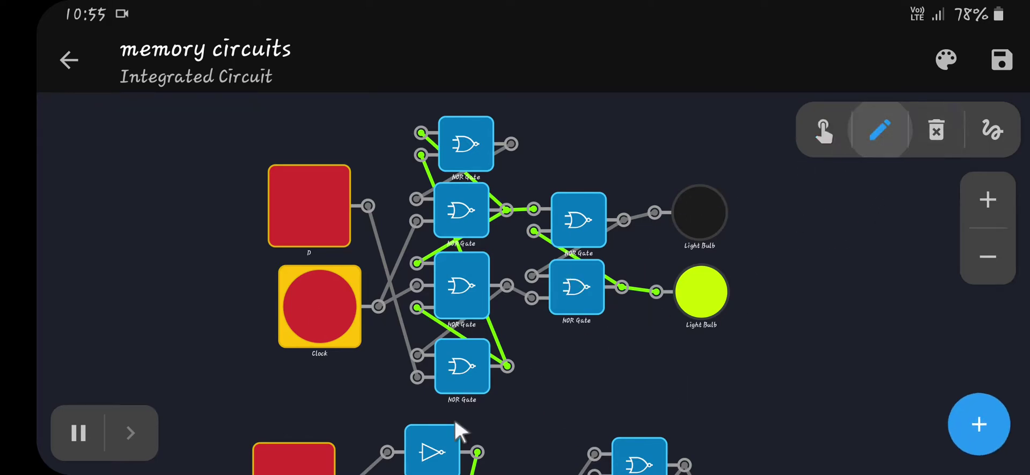
left_click_drag(434, 456, 426, 473)
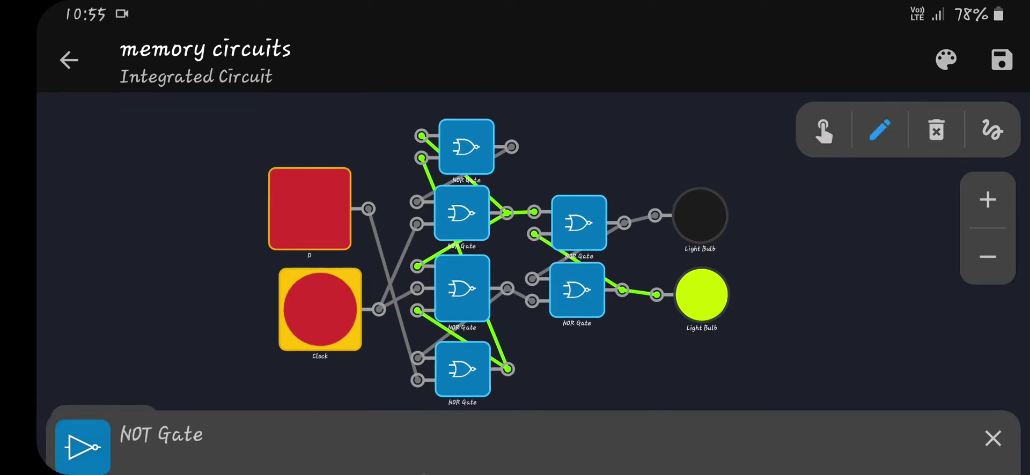
left_click(829, 140)
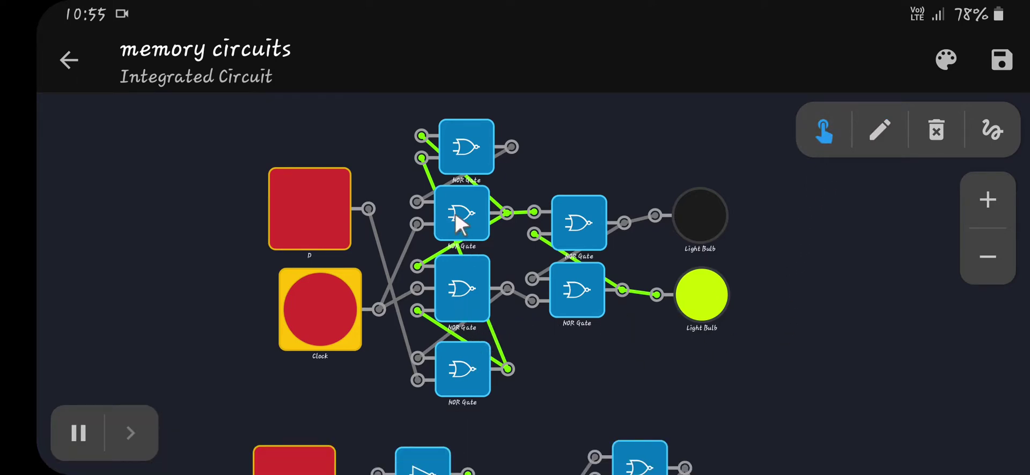
- Spread out the NOR-gate D flip-flop by moving its top two input-side gates and its upper output gate upward
left_click_drag(456, 147, 447, 169)
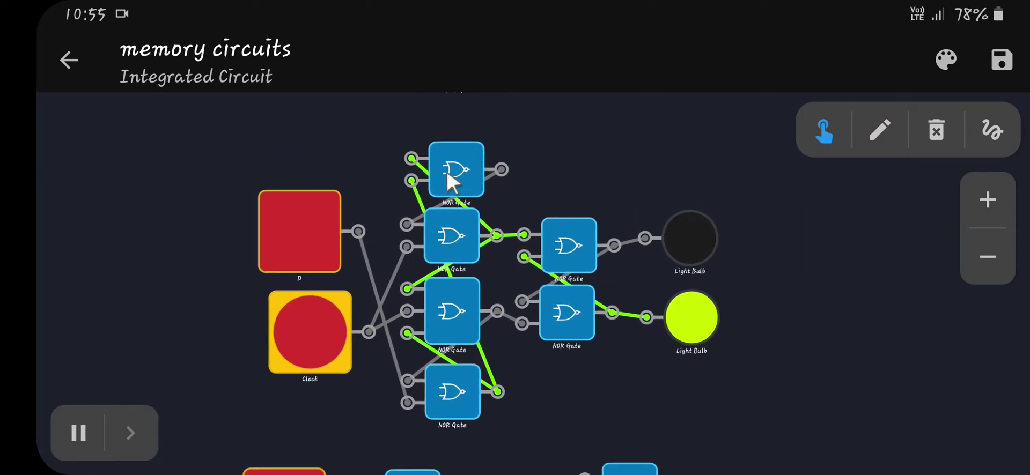
left_click(880, 129)
left_click(446, 171)
mouse_move(446, 171)
left_mouse_down()
mouse_move(420, 134)
mouse_move(429, 139)
left_mouse_up()
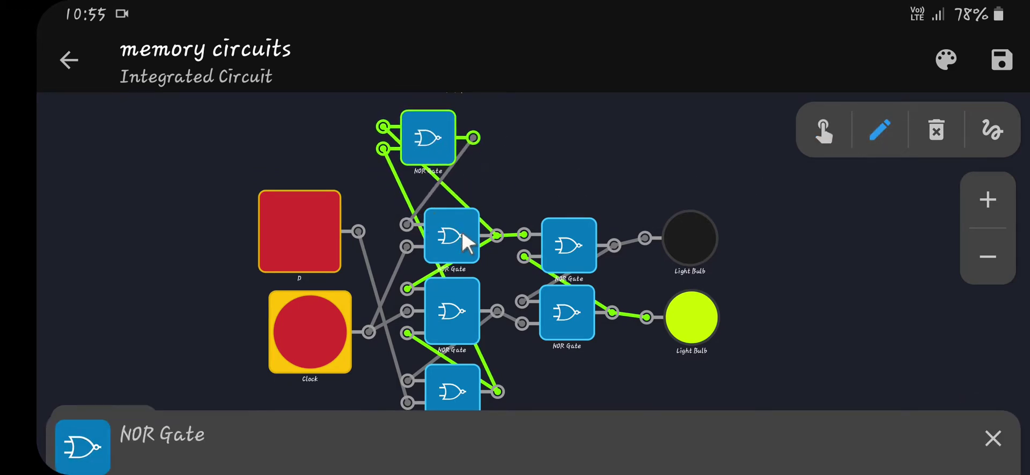
left_click_drag(447, 240, 449, 220)
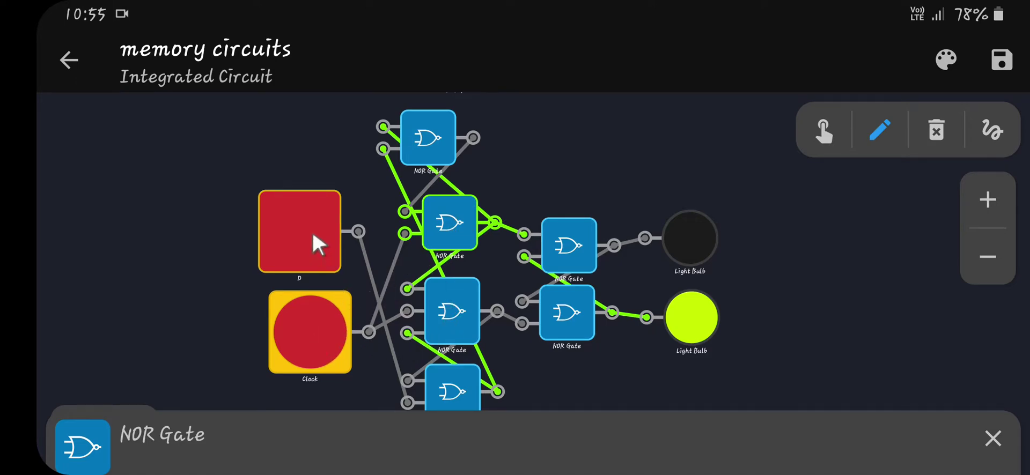
left_click_drag(187, 266, 165, 217)
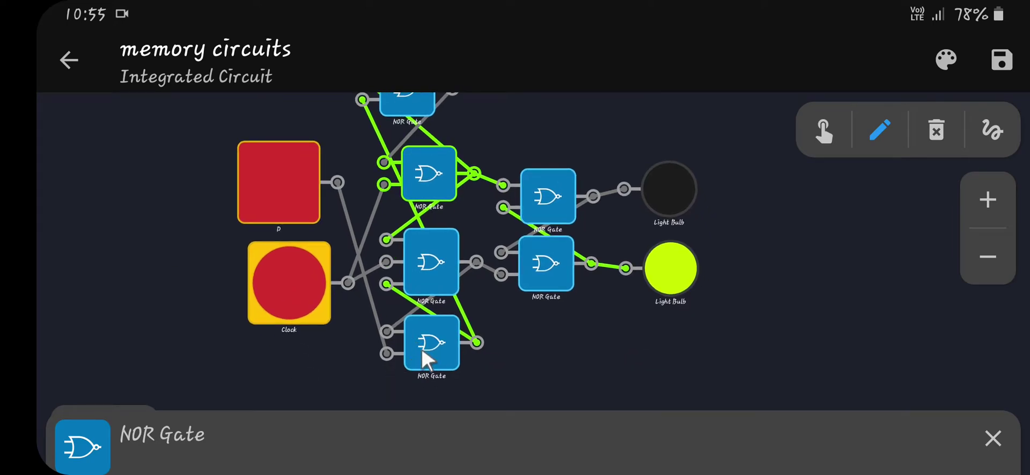
left_click_drag(511, 332, 521, 355)
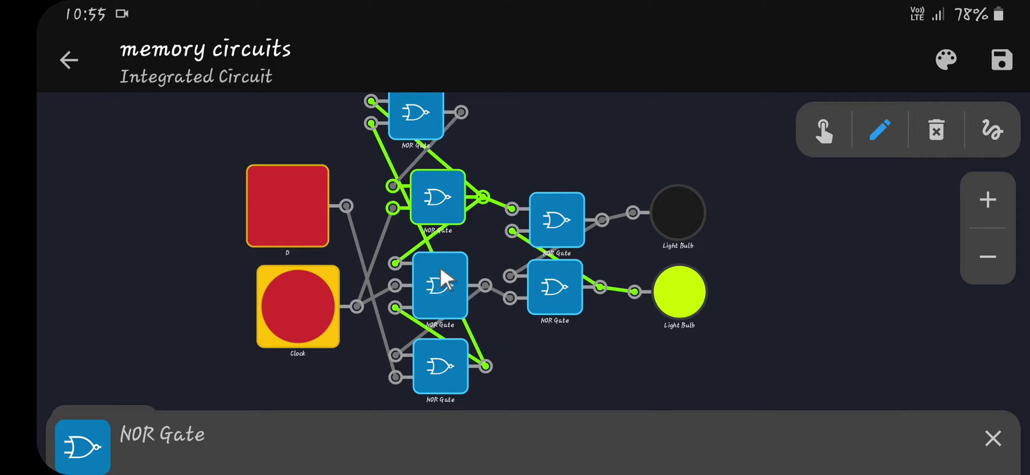
left_click_drag(553, 221, 555, 169)
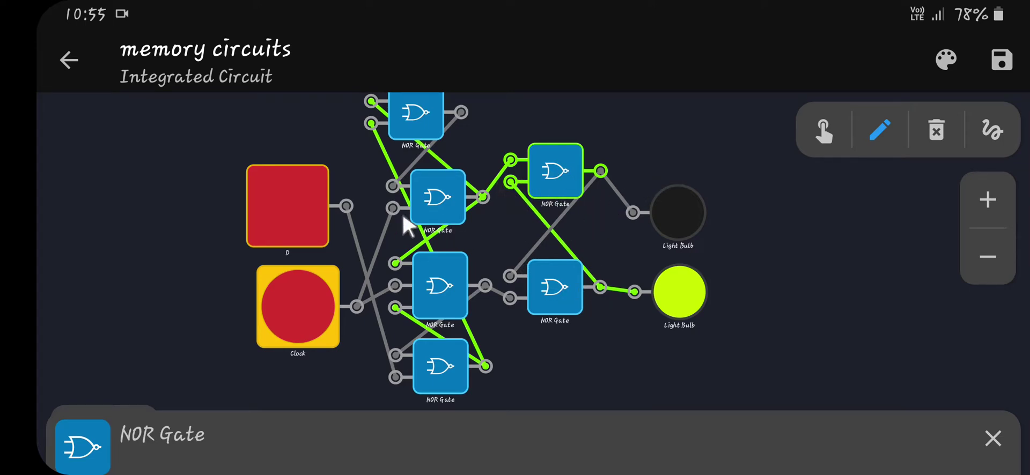
- Return to interaction mode and pulse the T flip-flop chip's button several times to toggle its outputs
left_click_drag(202, 147, 413, 301)
left_click_drag(295, 185, 437, 333)
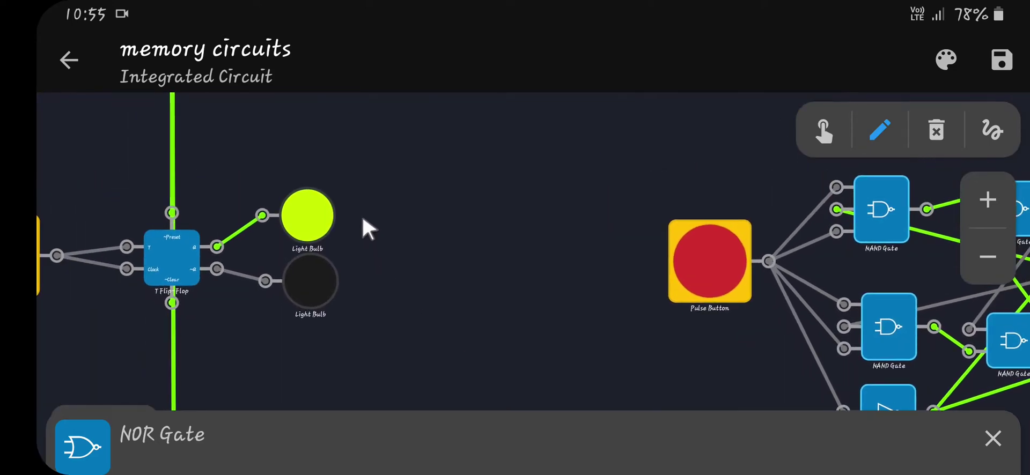
left_click_drag(368, 226, 580, 226)
left_click(181, 254)
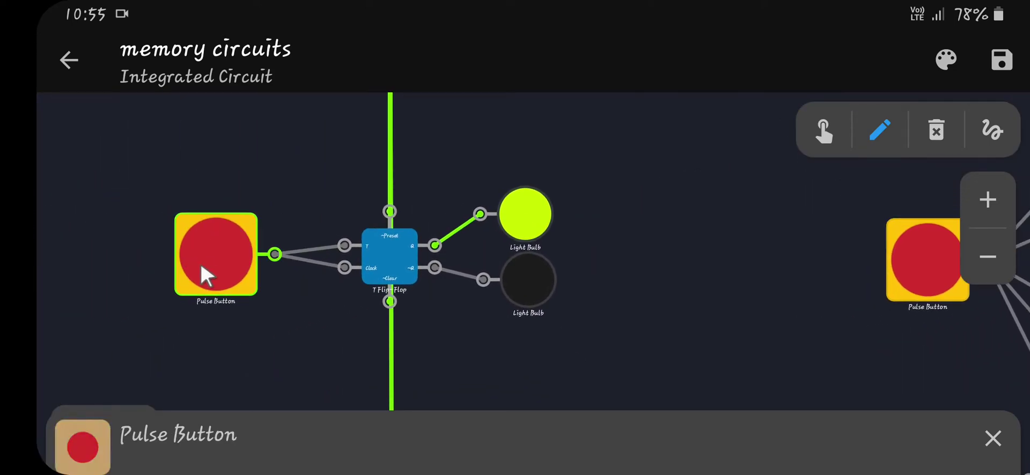
left_click(825, 131)
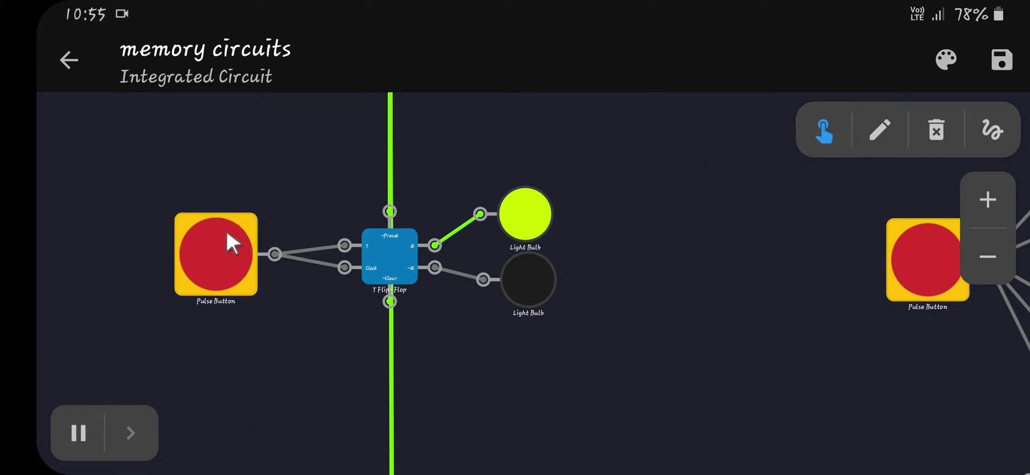
left_click(231, 249)
left_click(216, 249)
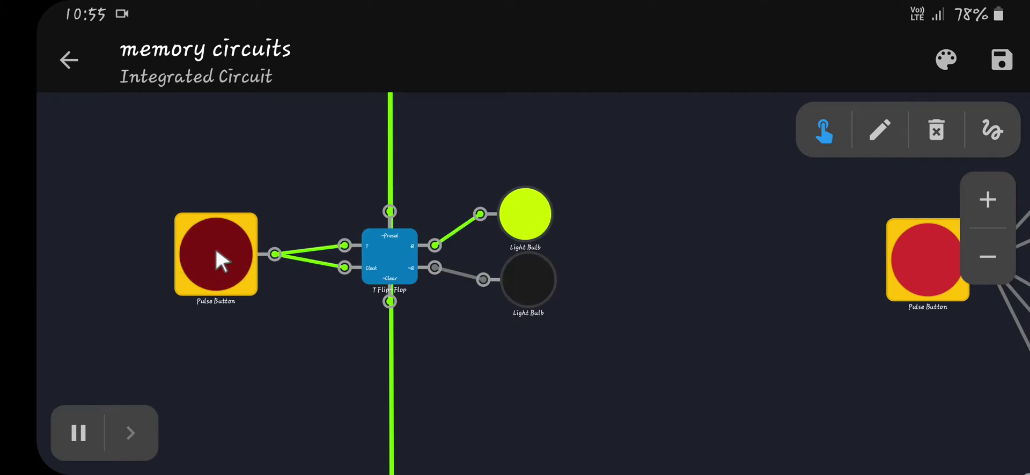
left_click(215, 249)
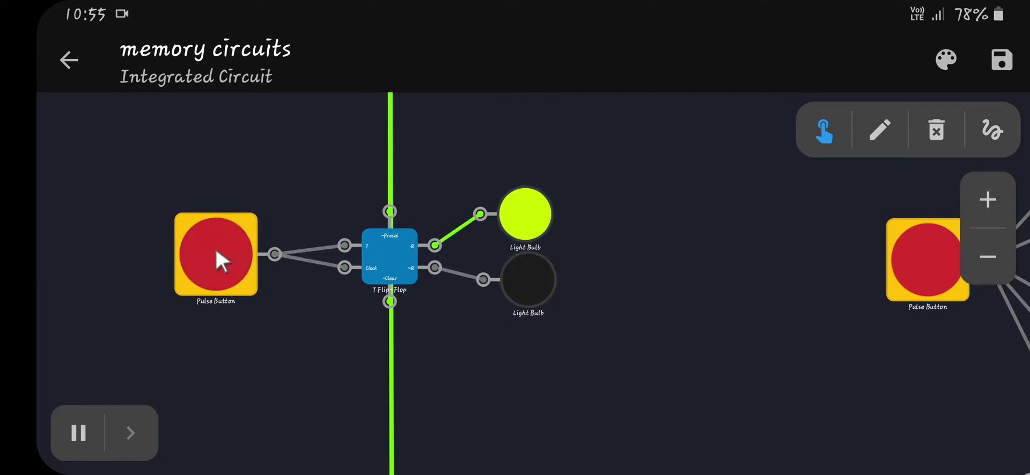
left_click(216, 249)
- Pulse the button of the T flip-flop built from NAND gates twice and inspect its gate wiring
left_click_drag(715, 282, 373, 252)
left_click_drag(982, 381, 612, 372)
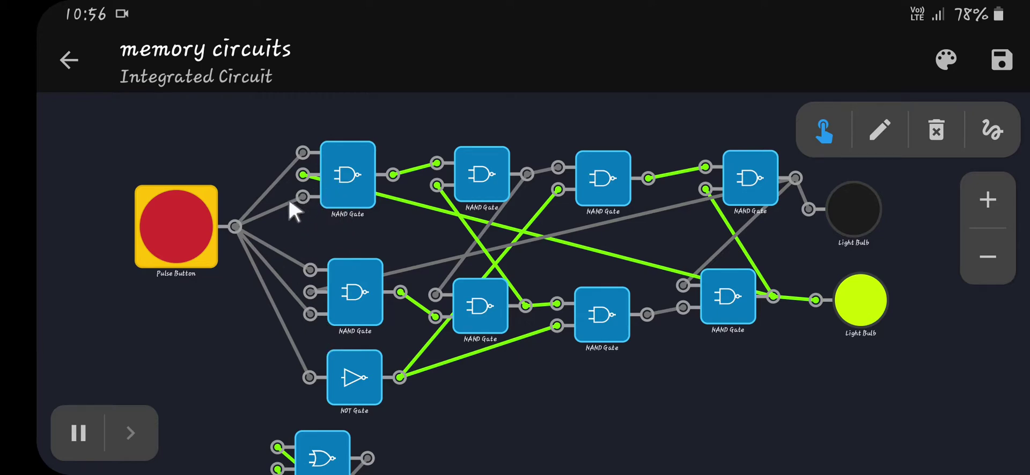
left_click(188, 224)
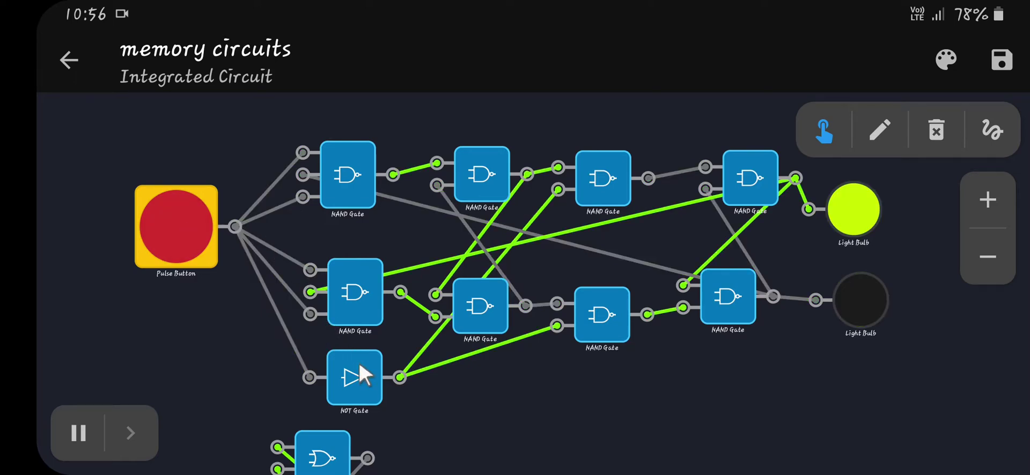
left_click(201, 237)
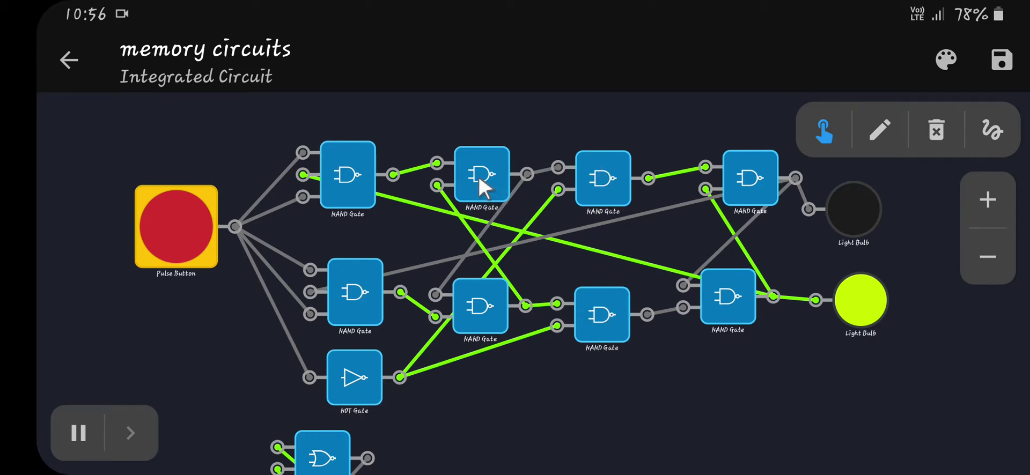
left_click_drag(479, 176, 477, 139)
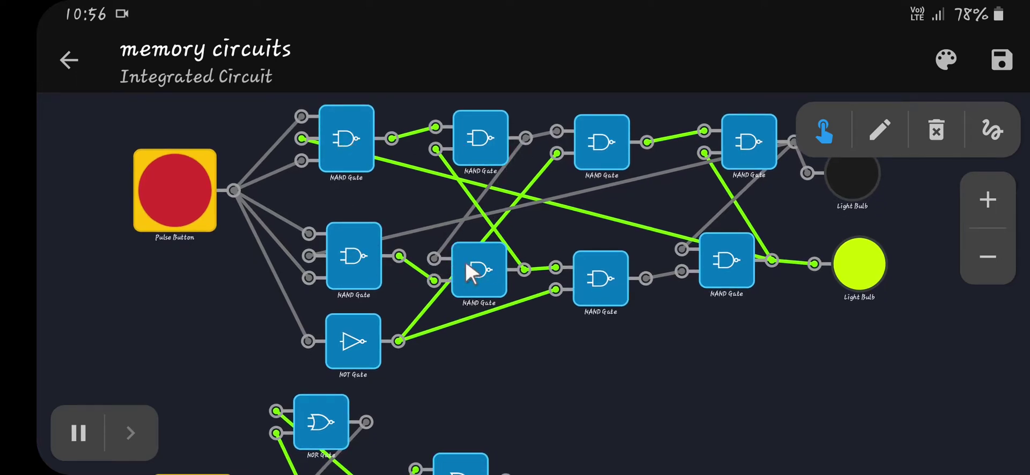
left_click_drag(671, 201, 462, 215)
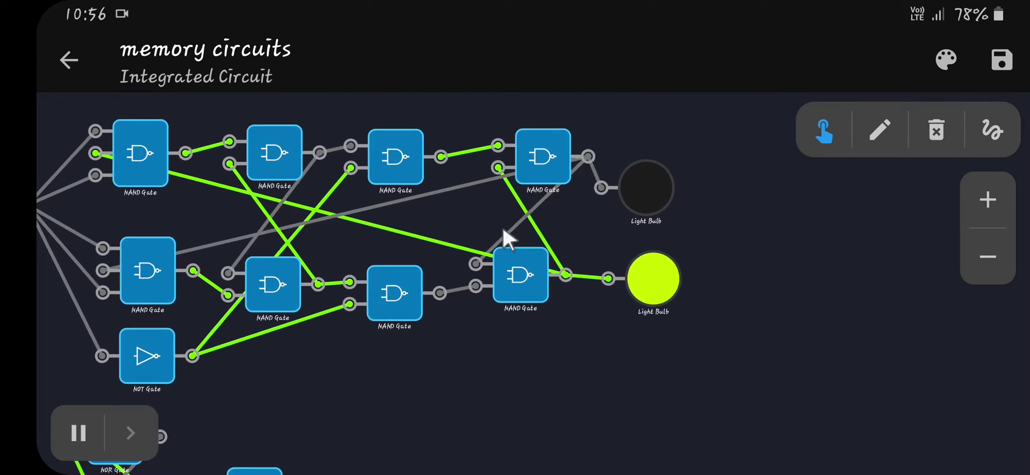
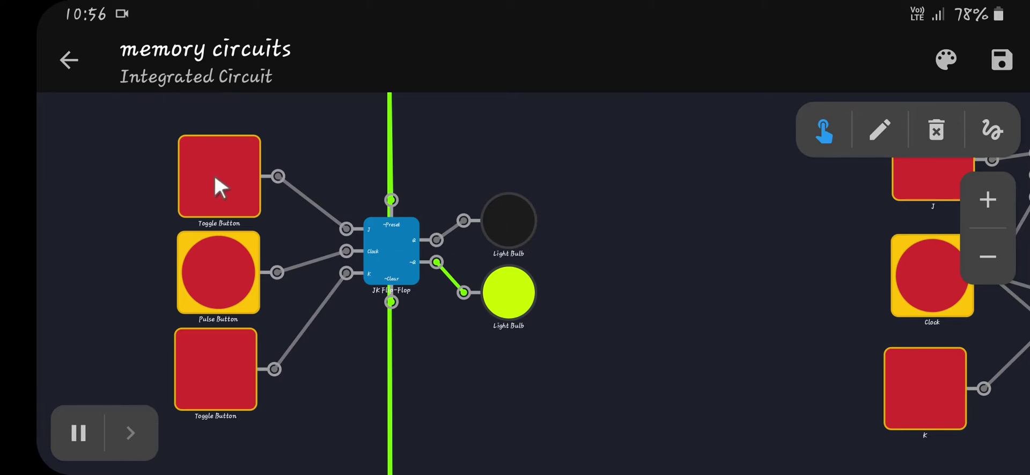
- Pulse the JK flip-flop chip's clock with J and K switched on, and again with only K on
left_click(220, 363)
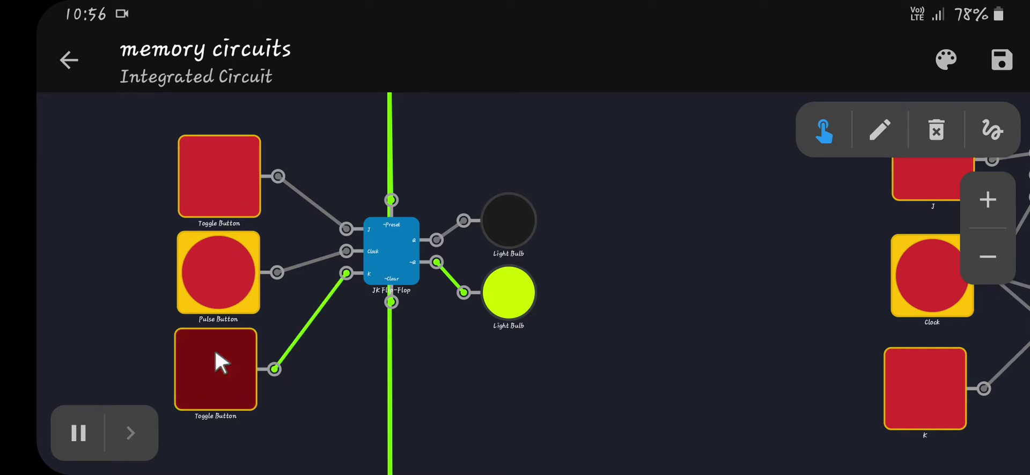
left_click(226, 199)
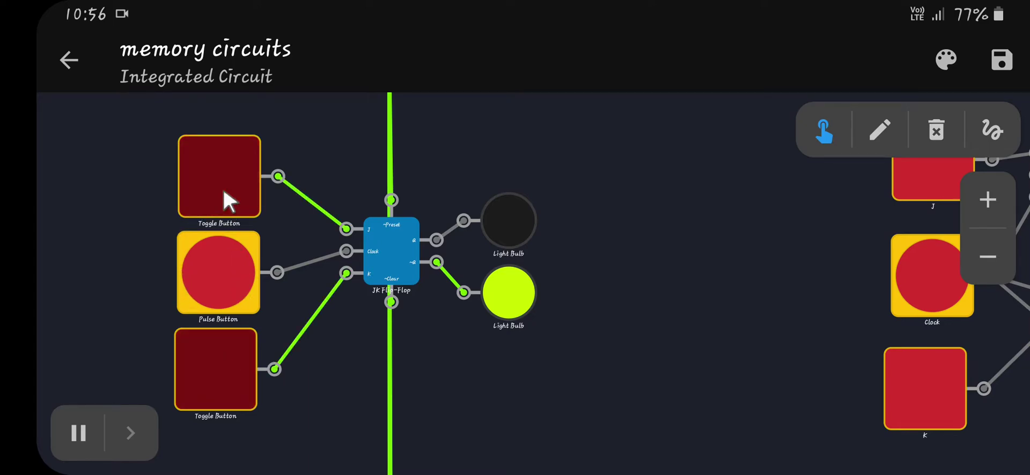
left_click(211, 273)
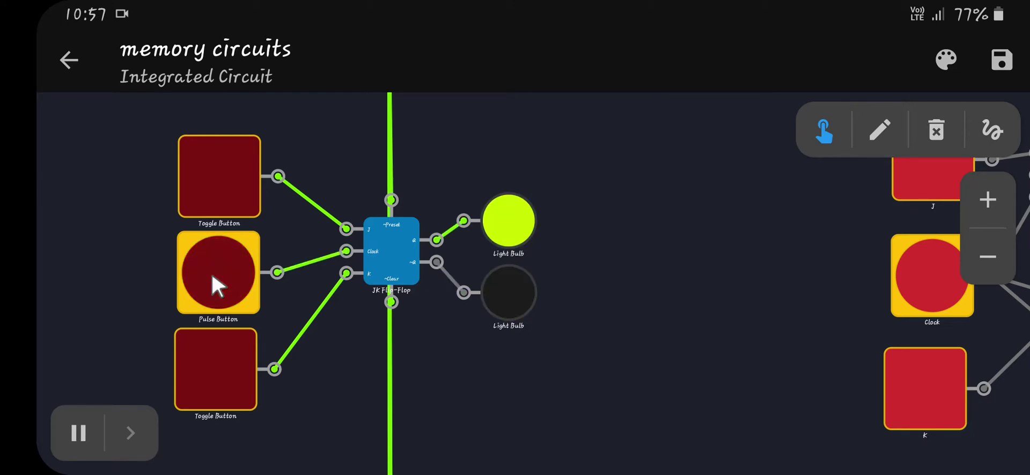
left_click(211, 181)
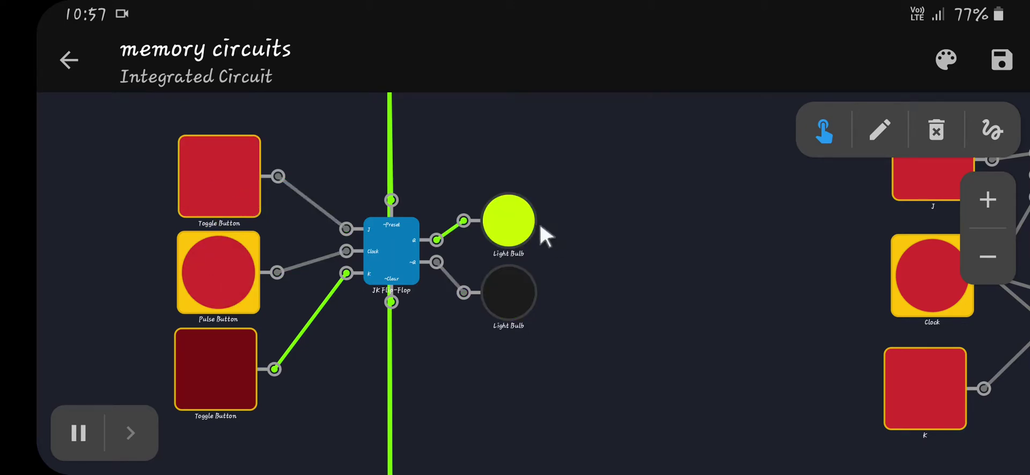
left_click(228, 269)
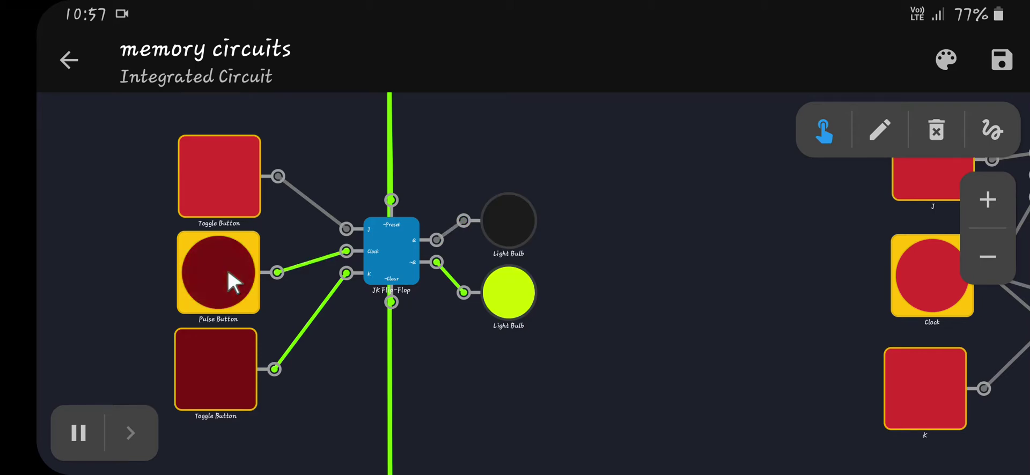
- Keep K on and clock the JK flip-flop chip with J on, off and on again, ending with both inputs off
left_click(212, 196)
left_click(217, 268)
left_click(222, 204)
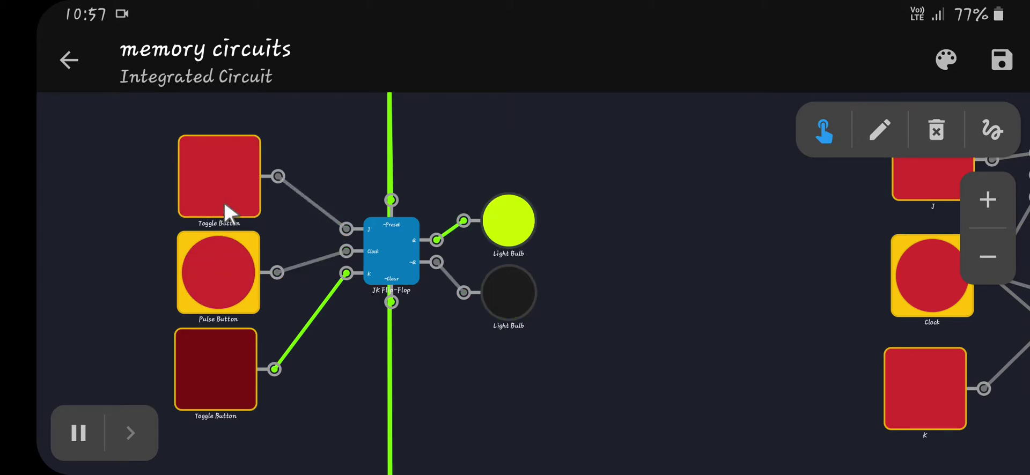
left_click(222, 285)
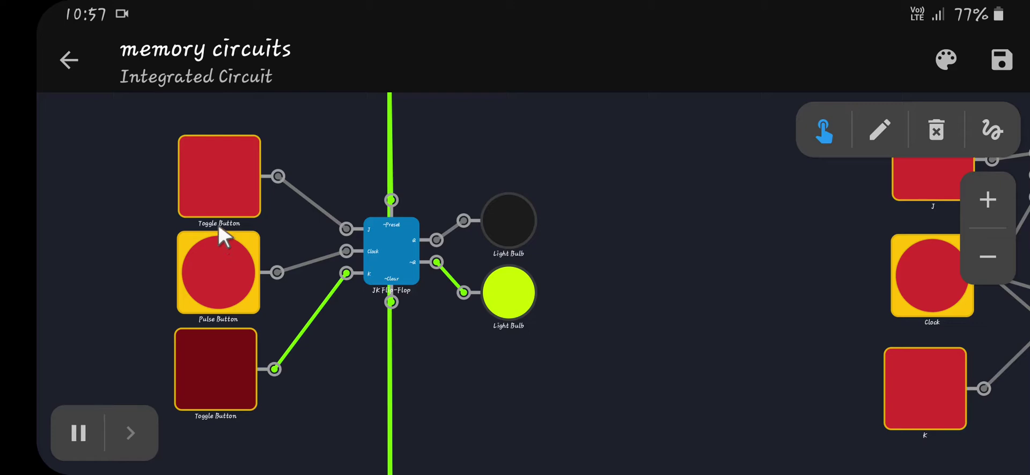
left_click(253, 176)
left_click(217, 272)
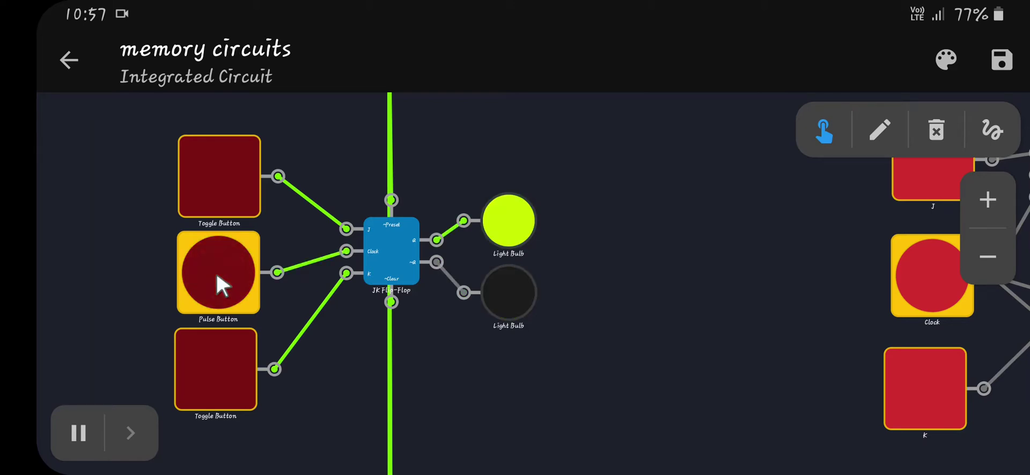
left_click(205, 376)
left_click(221, 188)
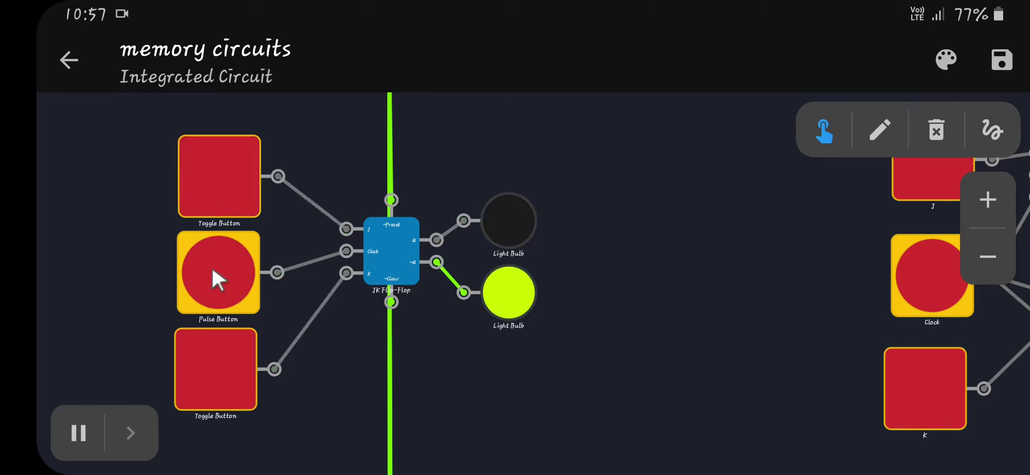
- Set the JK flip-flop chip by clocking it with only J on, and reset it by clocking with only K on
left_click(211, 209)
left_click(227, 266)
left_click(225, 189)
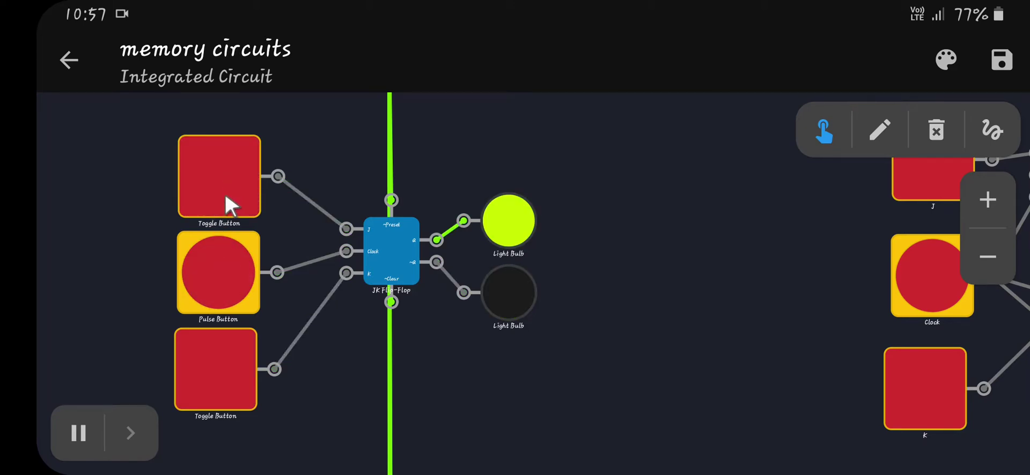
left_click(217, 363)
left_click(215, 279)
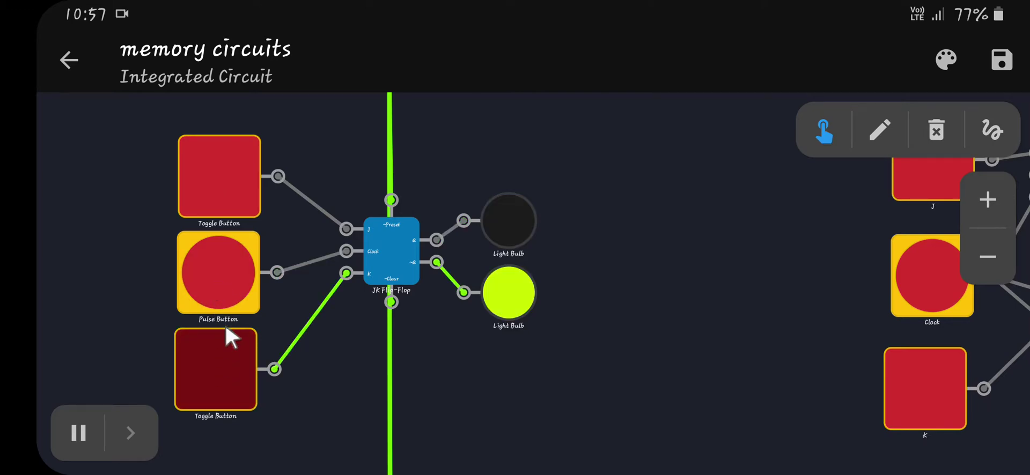
left_click(222, 352)
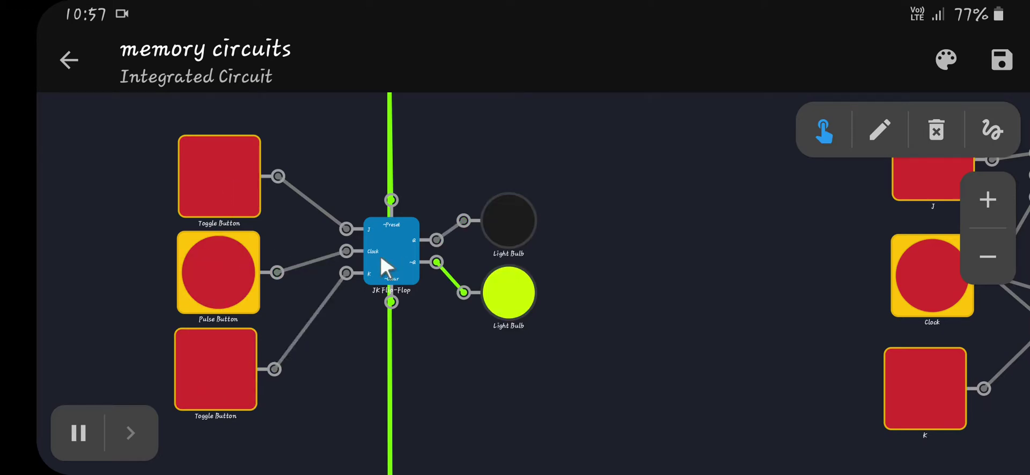
- Repeat the JK flip-flop chip's set and reset cycle, switching J and K off after their clock pulses
left_click(217, 204)
left_click(221, 273)
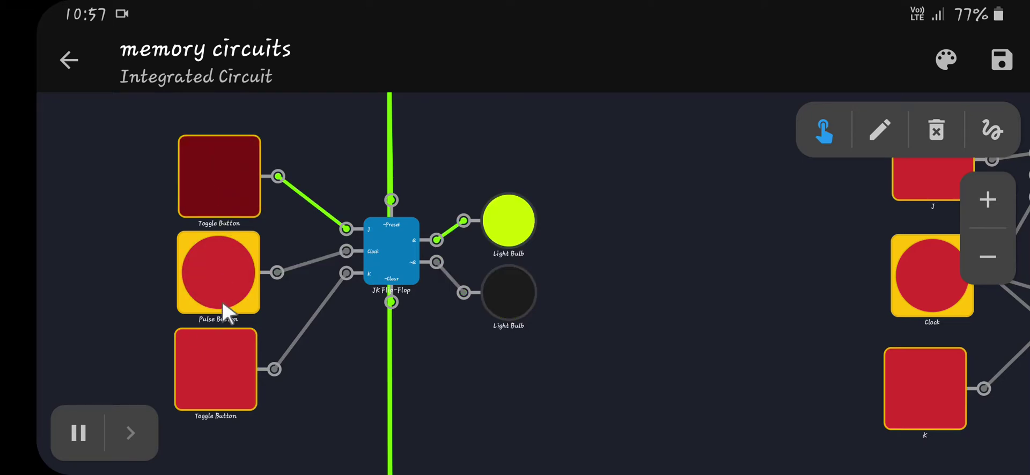
left_click(233, 185)
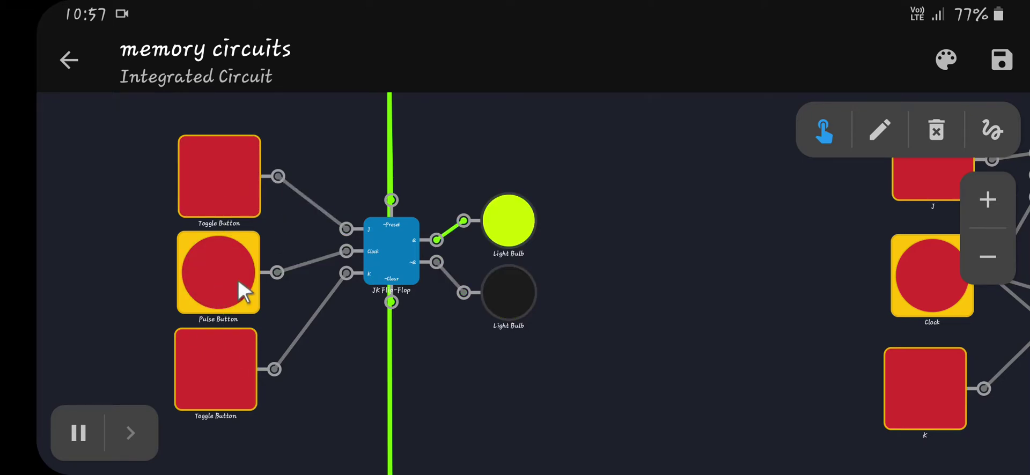
left_click(224, 355)
left_click(208, 287)
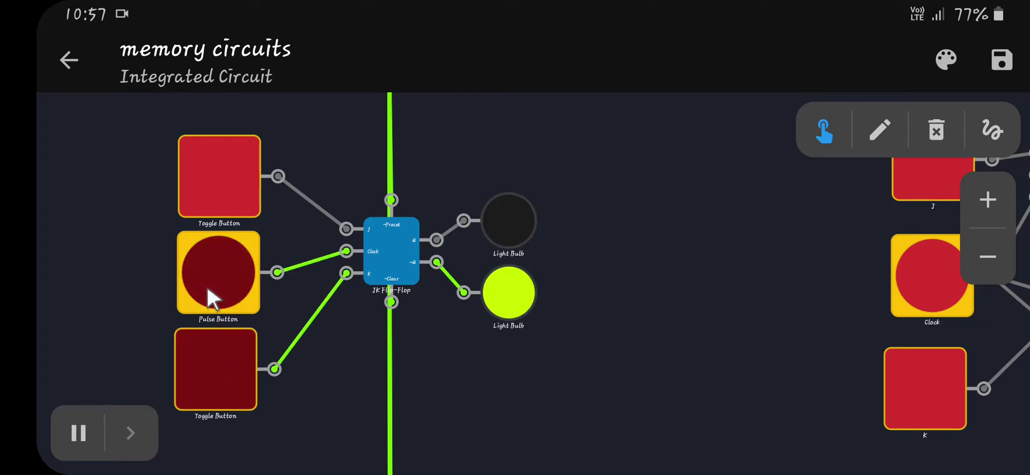
left_click(214, 368)
- Exercise the JK flip-flop built from NAND gates by pulsing Clock with only J on and again with only K on
left_click_drag(686, 276, 373, 292)
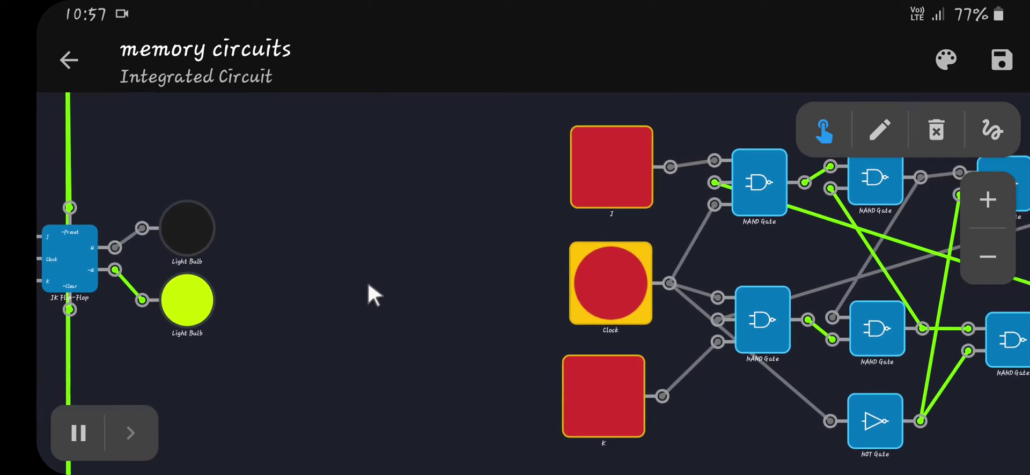
left_click_drag(936, 253, 478, 232)
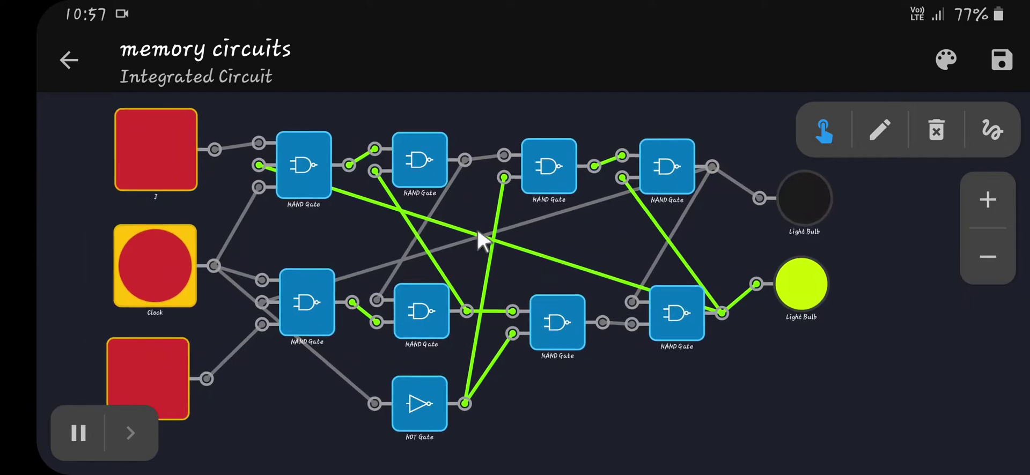
left_click_drag(597, 417, 653, 450)
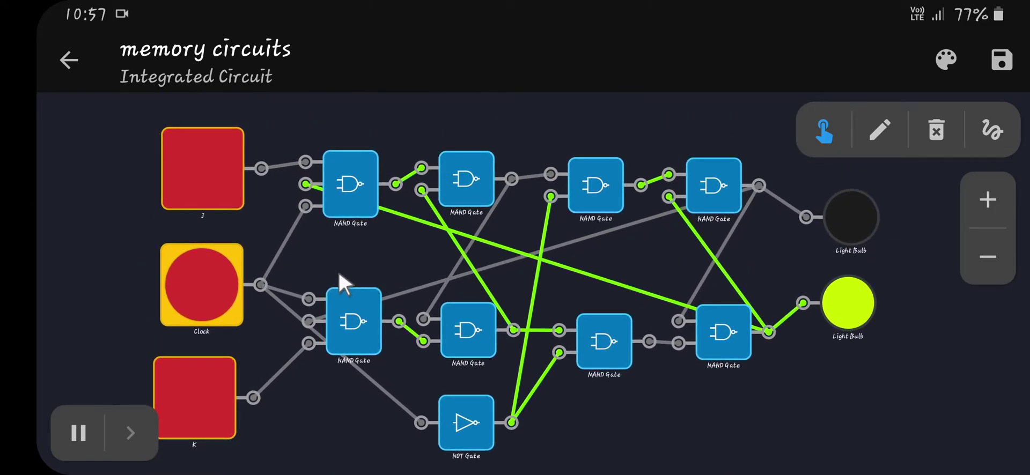
left_click(189, 178)
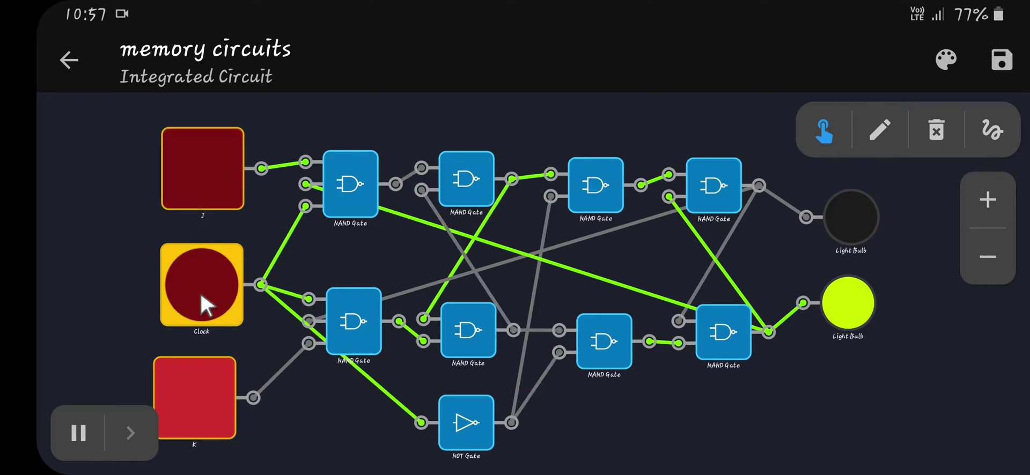
left_click(202, 188)
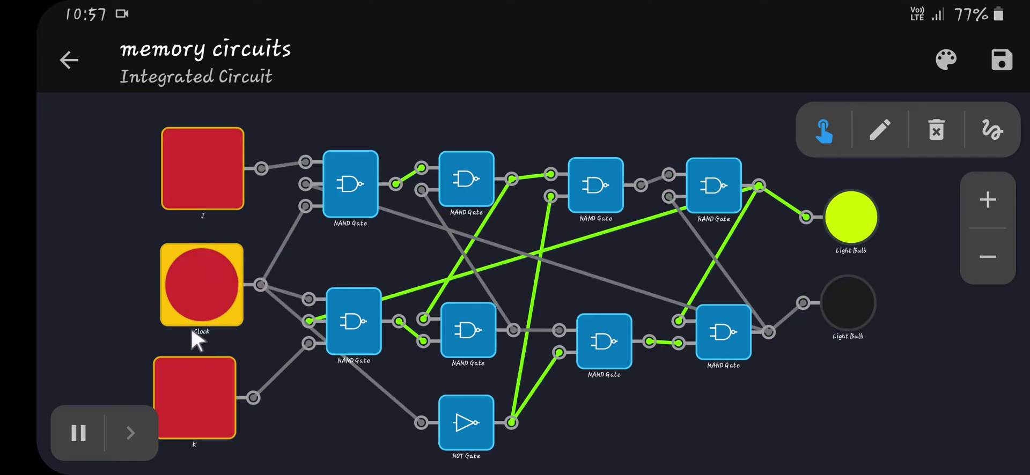
left_click(200, 395)
left_click(207, 291)
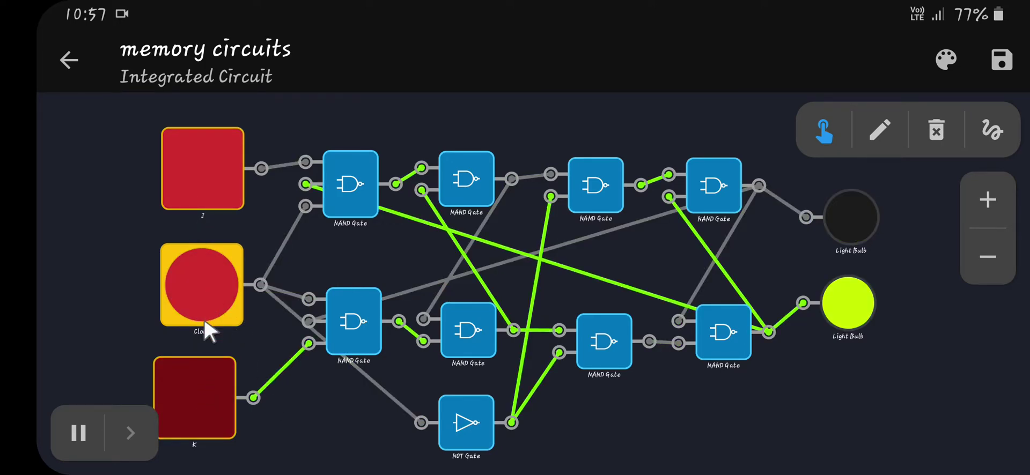
left_click(198, 386)
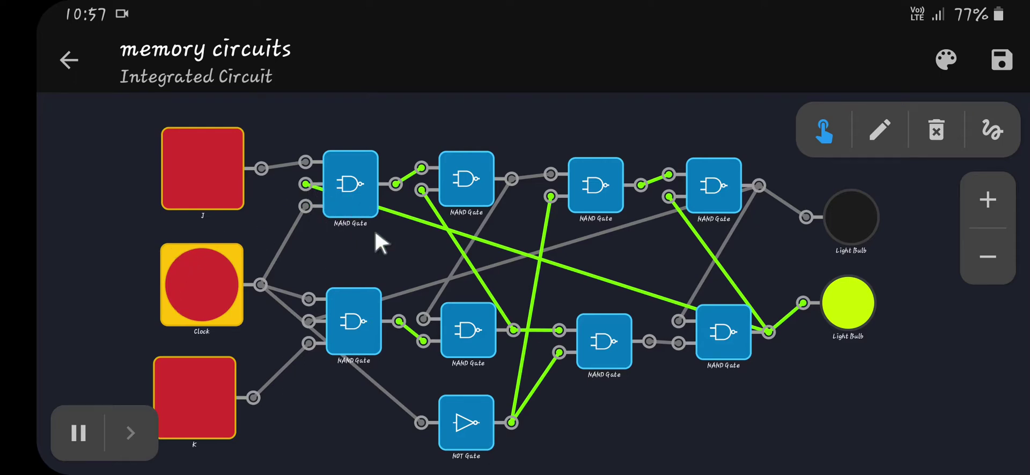
- Turn on the third and sixth toggle inputs of the rebuilt register chip and pulse its read/write button to store them
left_click_drag(816, 280, 509, 222)
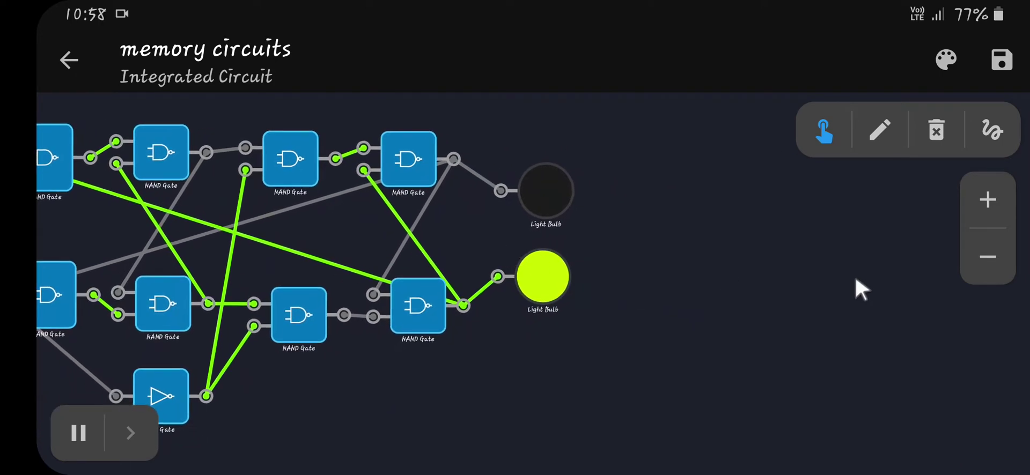
left_click(984, 275)
left_click_drag(784, 231, 661, 343)
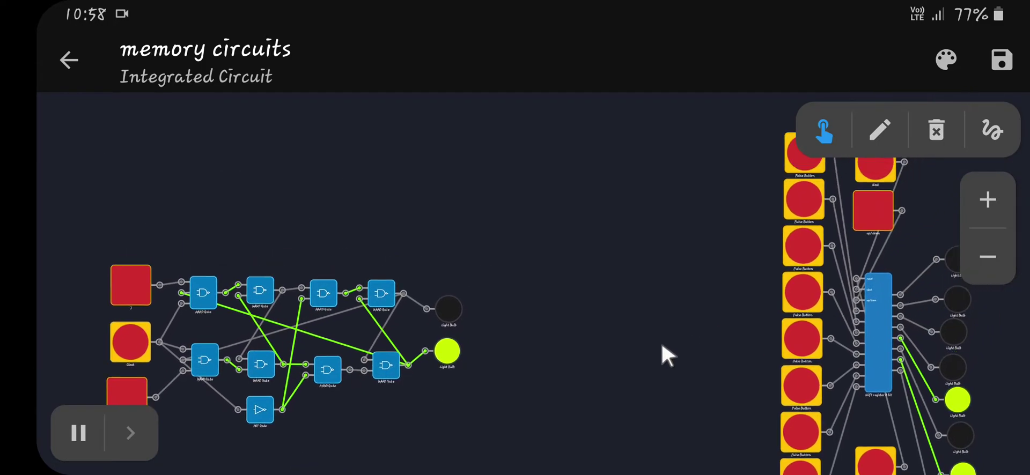
scroll(810, 202, "down", 5)
left_click_drag(762, 338, 583, 456)
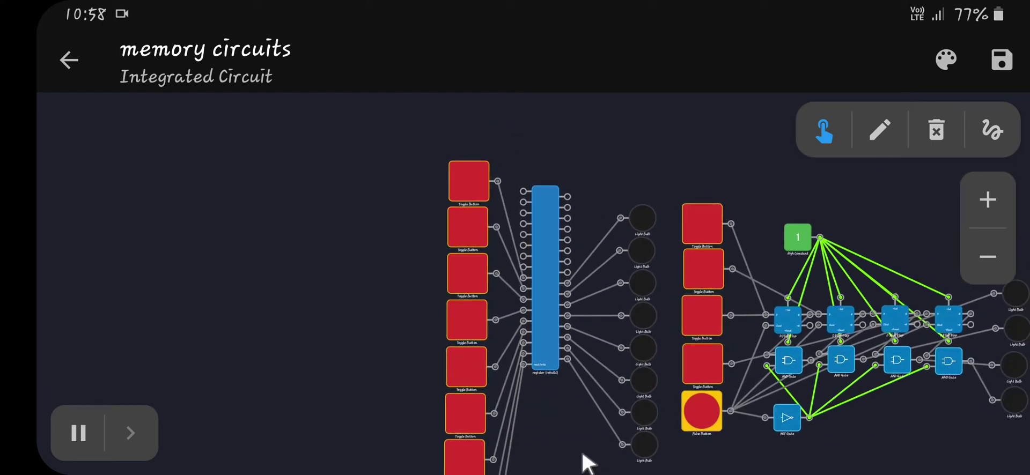
left_click_drag(887, 189, 845, 167)
left_click_drag(478, 416, 533, 380)
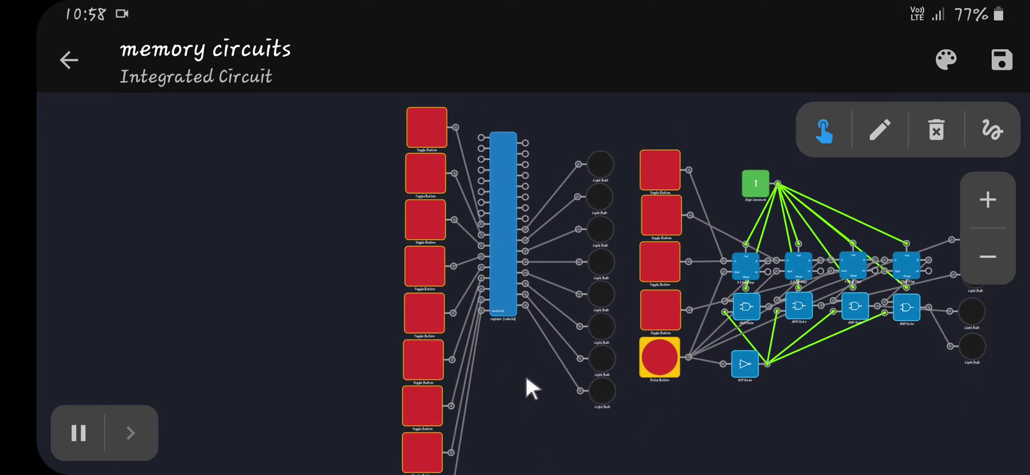
left_click(424, 363)
left_click(423, 211)
left_click_drag(509, 438, 471, 358)
left_click(416, 431)
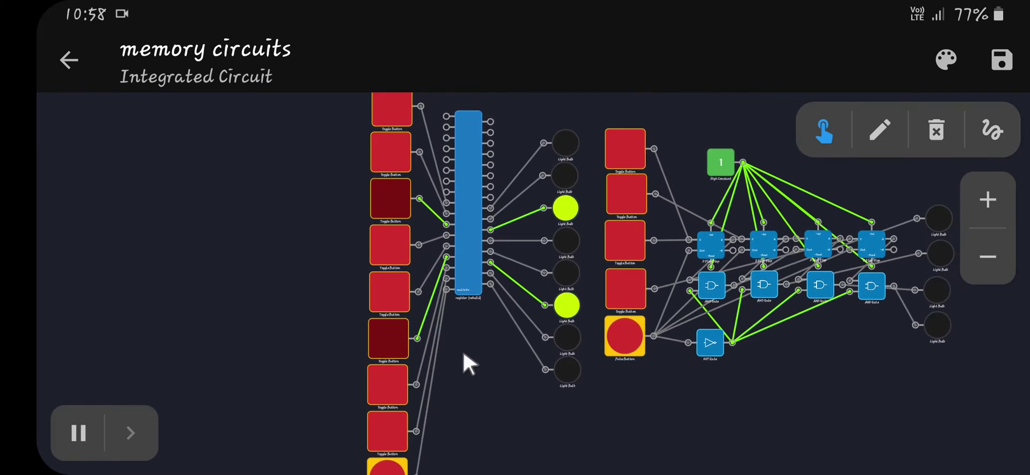
- Switch the register chip's inputs from the third and sixth toggles to the first and fifth, and pulse read/write to store the new pattern
left_click(399, 331)
left_click(386, 198)
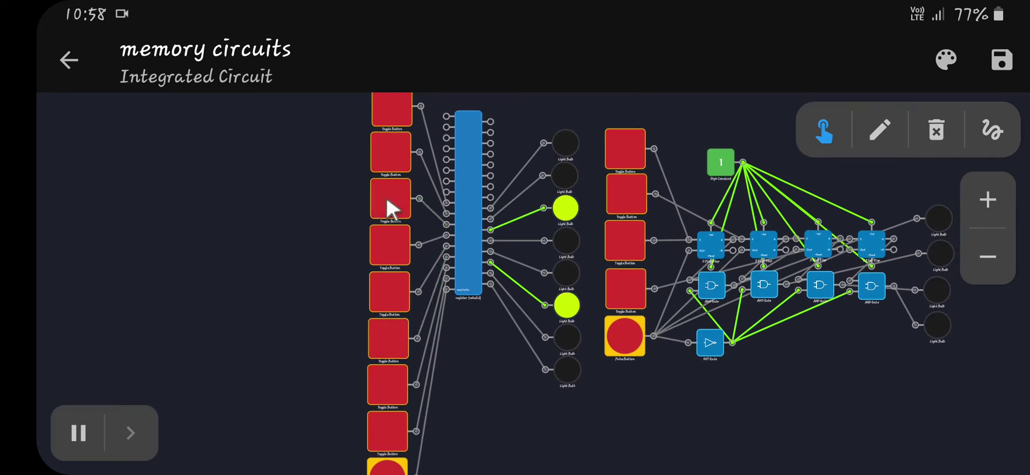
left_click(394, 274)
left_click(393, 115)
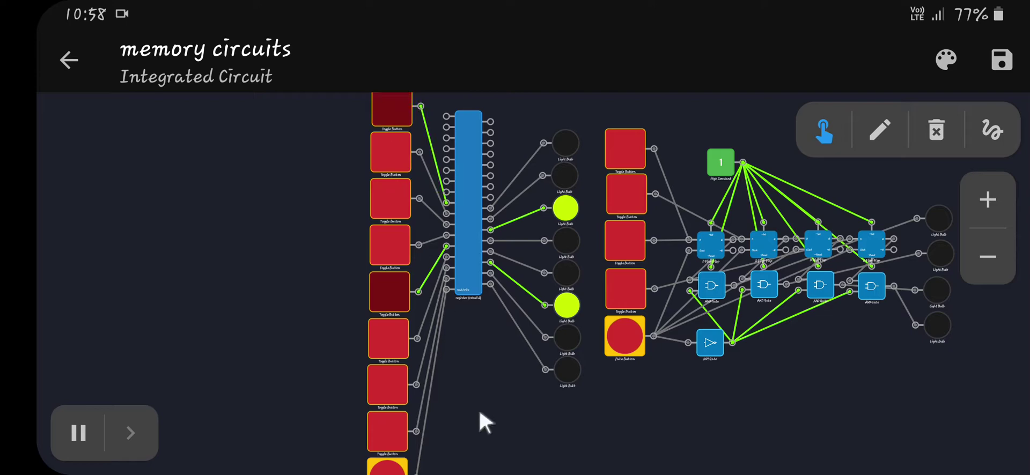
left_click_drag(479, 410, 458, 391)
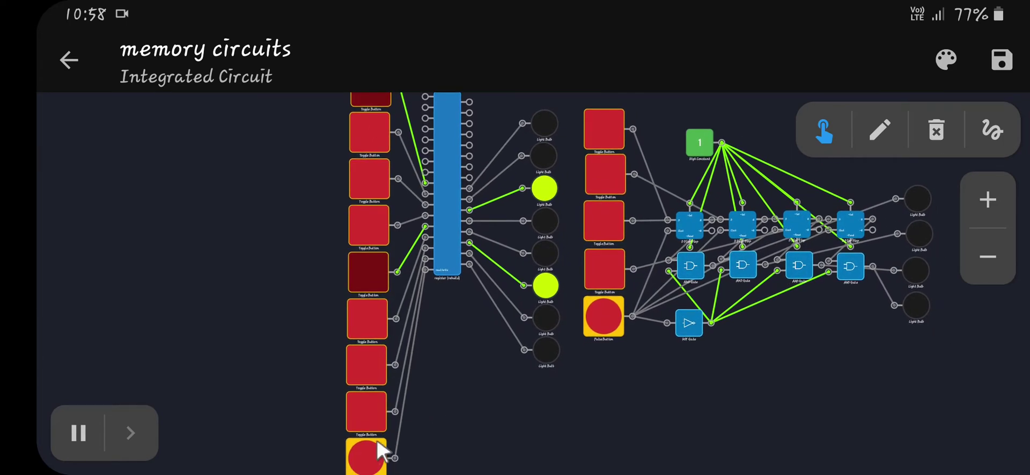
left_click(363, 457)
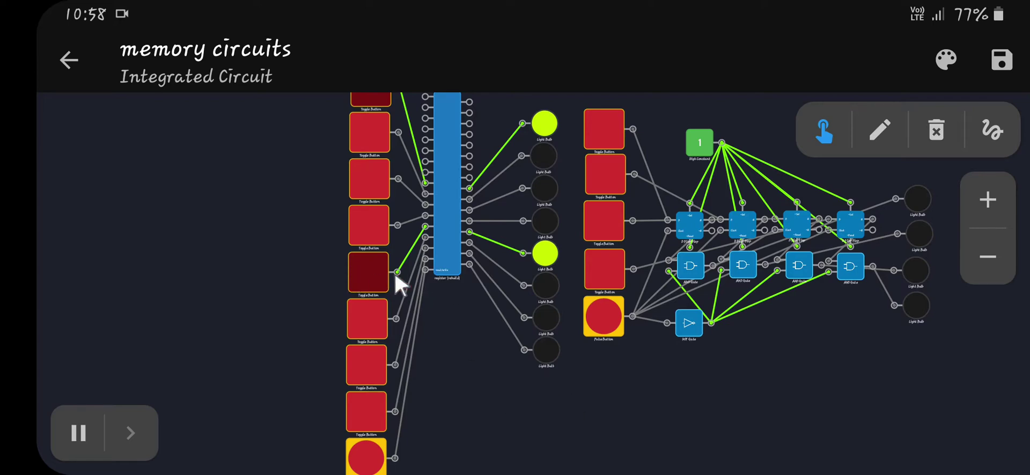
- Turn off the register chip's first and fifth toggles and pulse read/write to store all zeros
left_click(361, 269)
left_click(379, 98)
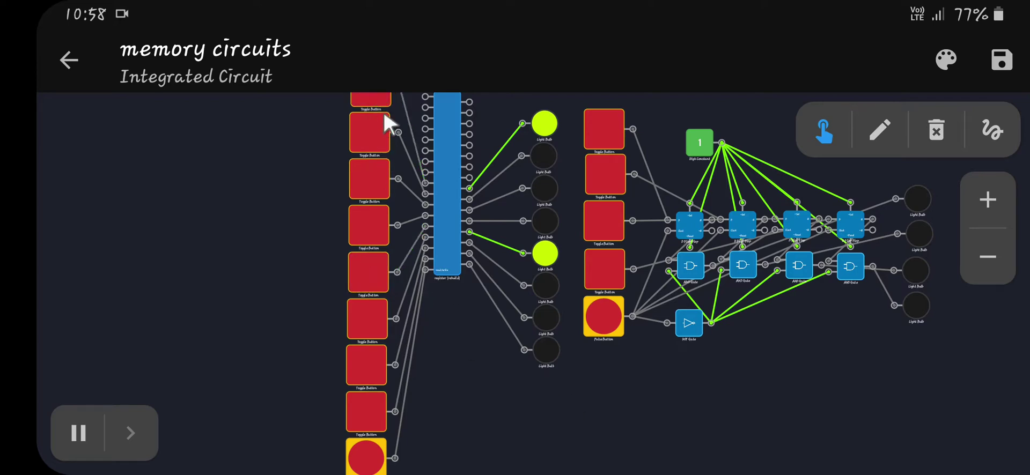
left_click_drag(561, 432, 562, 413)
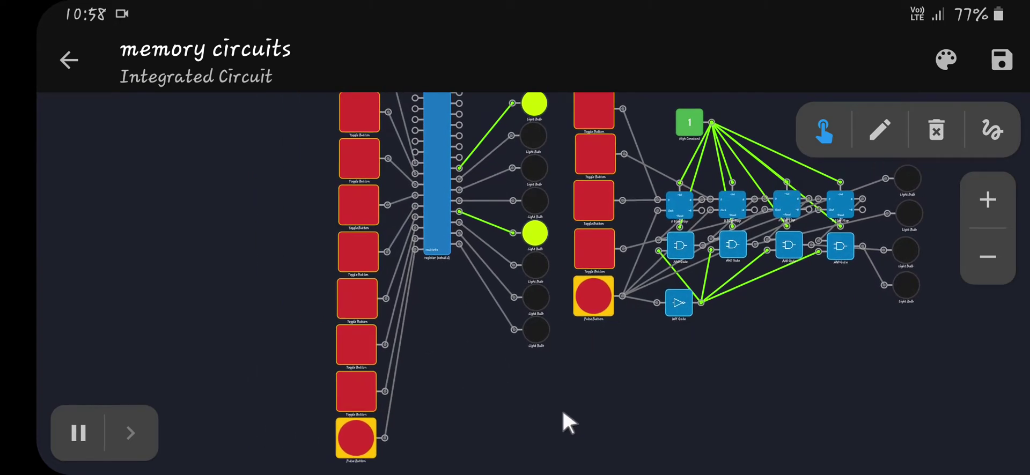
left_click(371, 436)
- In edit mode, move the gate-level register's pulse button slightly lower, farther from its toggle buttons
scroll(427, 420, "right", 5)
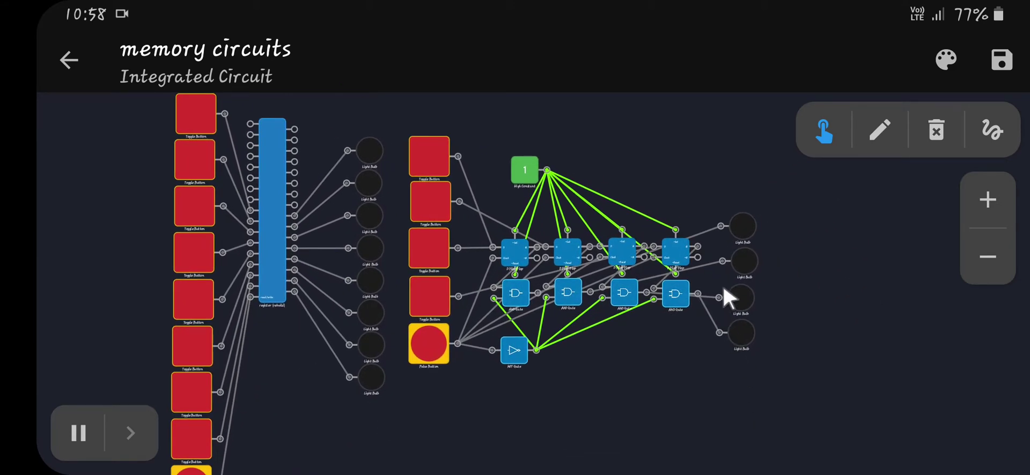
left_click(990, 215)
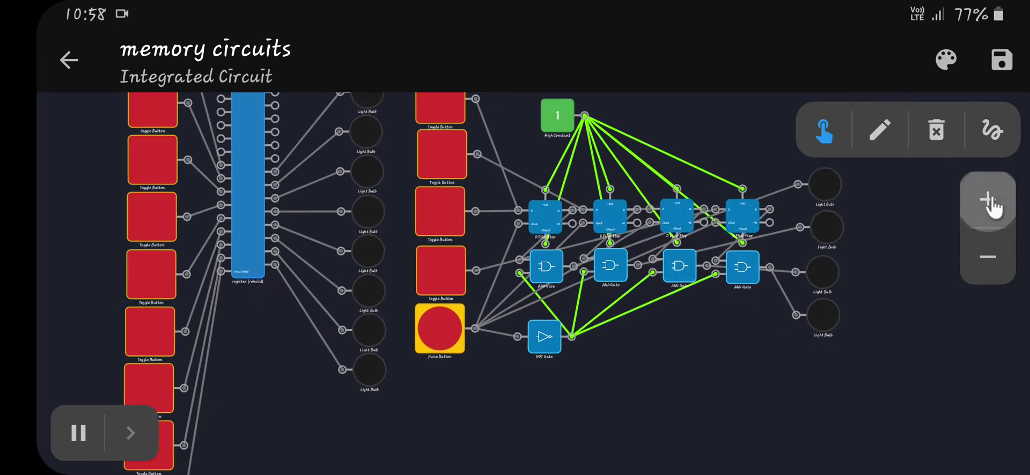
left_click_drag(863, 361, 612, 435)
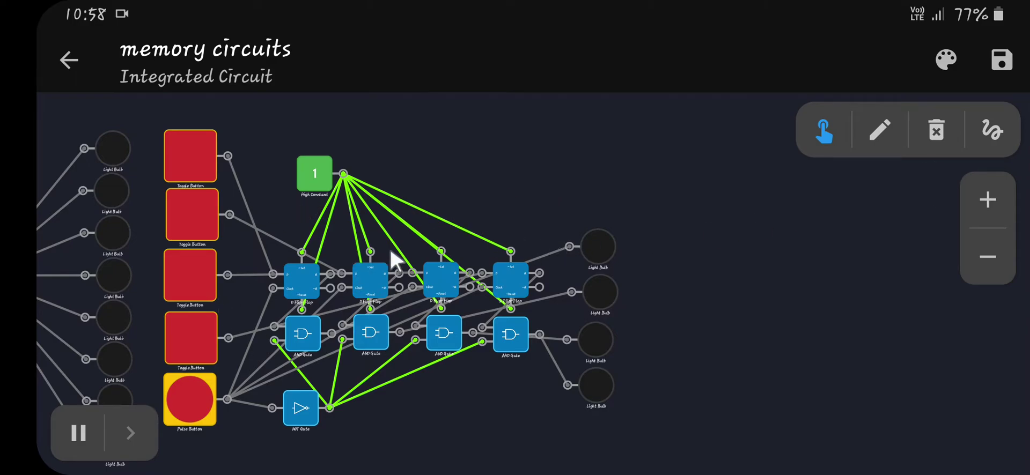
left_click(988, 201)
left_click(989, 202)
left_click_drag(379, 133, 443, 153)
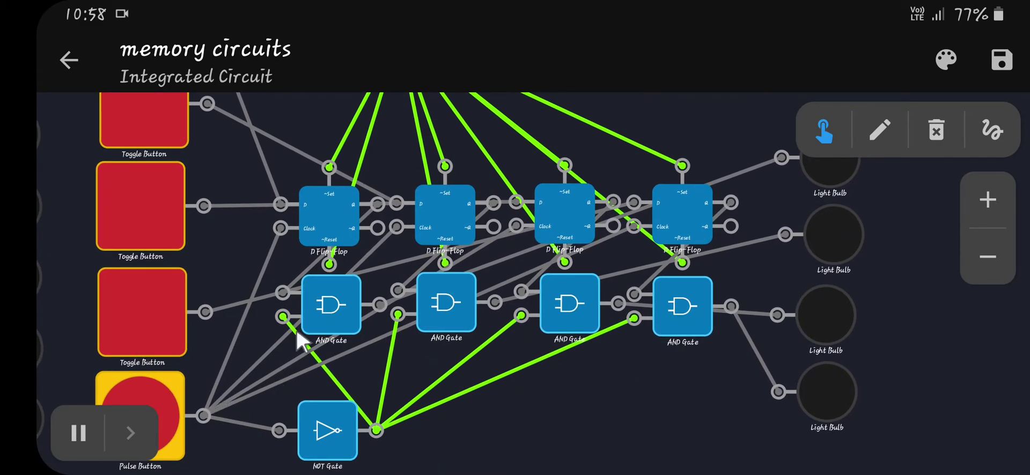
left_click(888, 147)
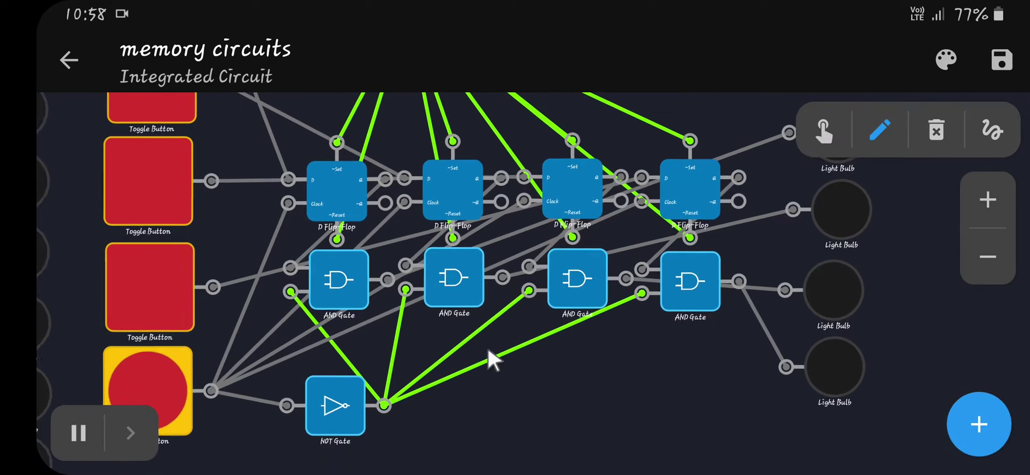
left_click_drag(154, 344, 167, 358)
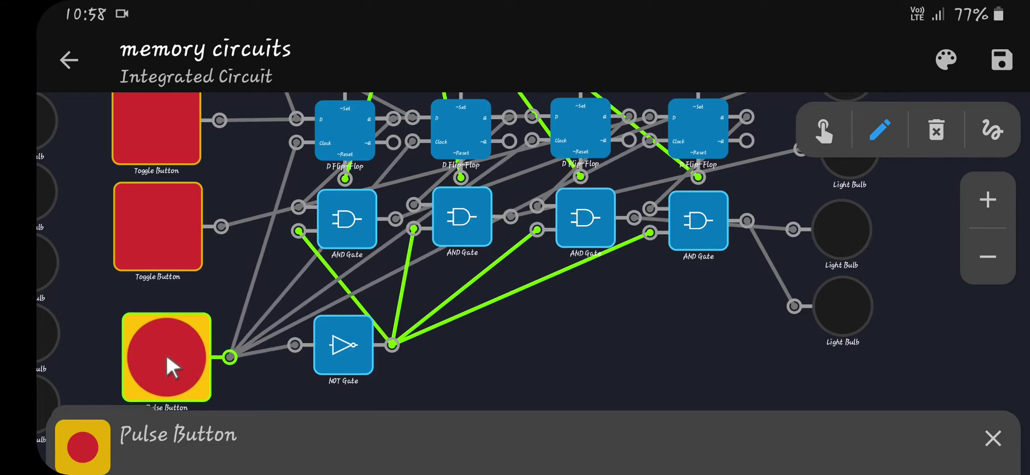
scroll(549, 414, "up", 2)
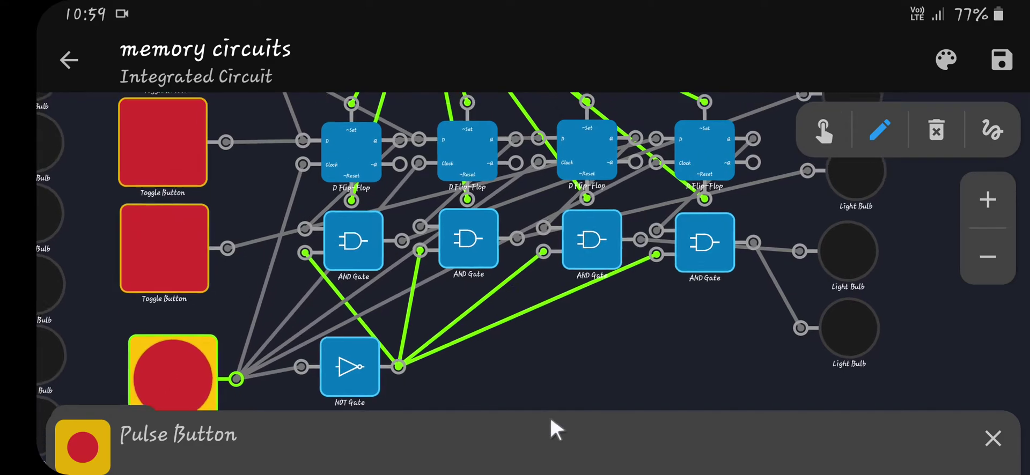
- Select the lowest toggle button to trace its wire, and shift the first AND gate slightly away from the second one
left_click(186, 264)
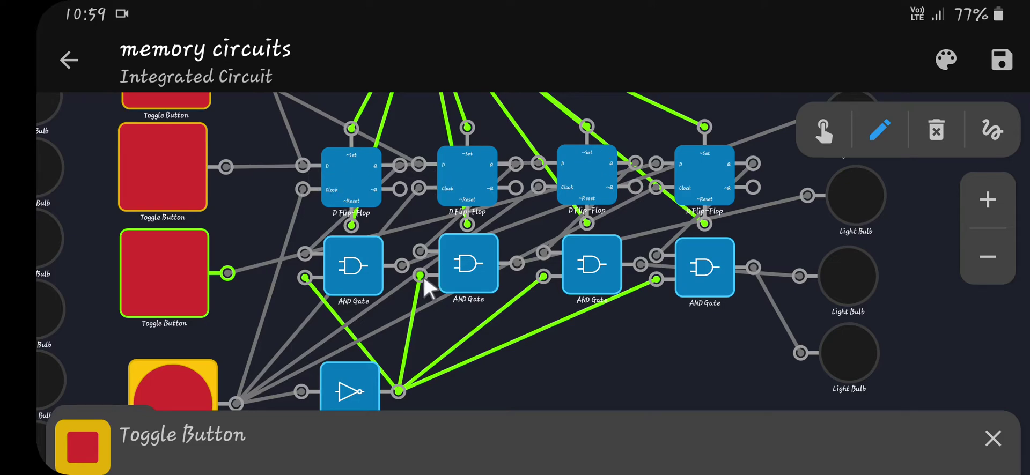
left_click(223, 288)
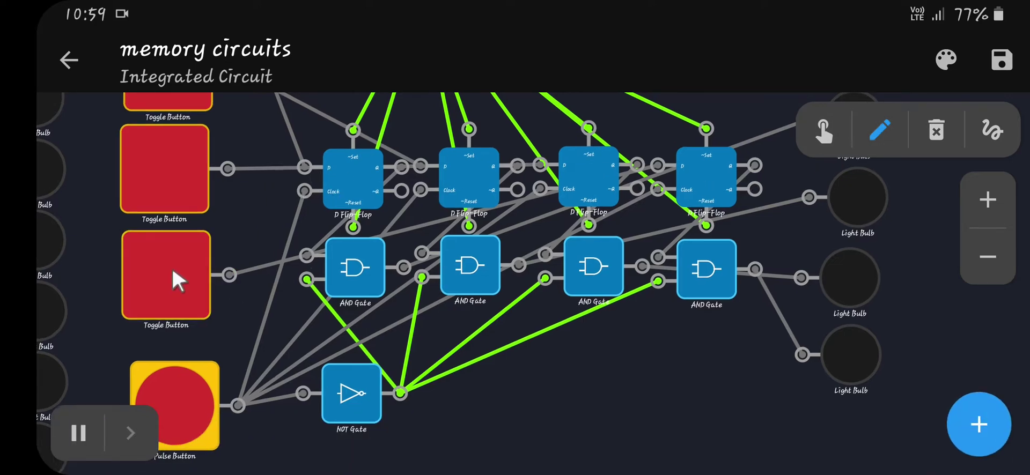
left_click(172, 268)
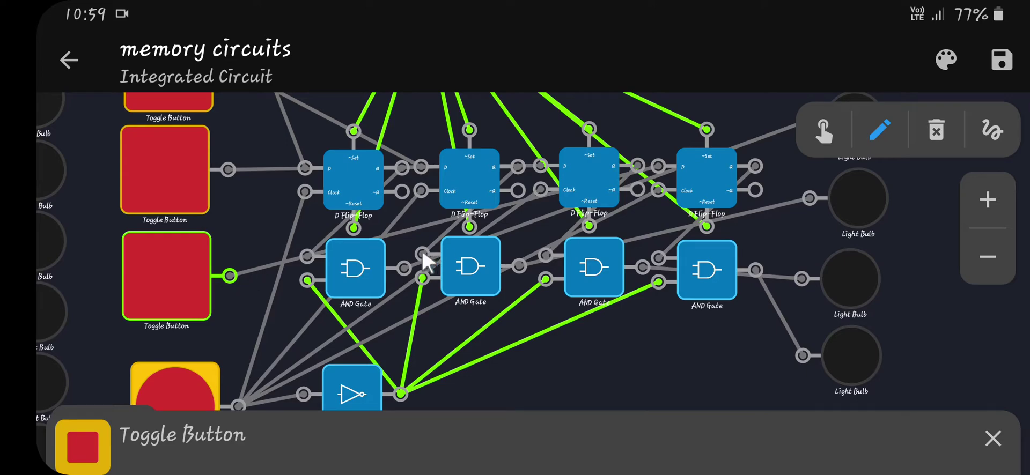
mouse_move(351, 263)
left_mouse_down()
mouse_move(361, 307)
mouse_move(366, 268)
mouse_move(346, 265)
left_mouse_up()
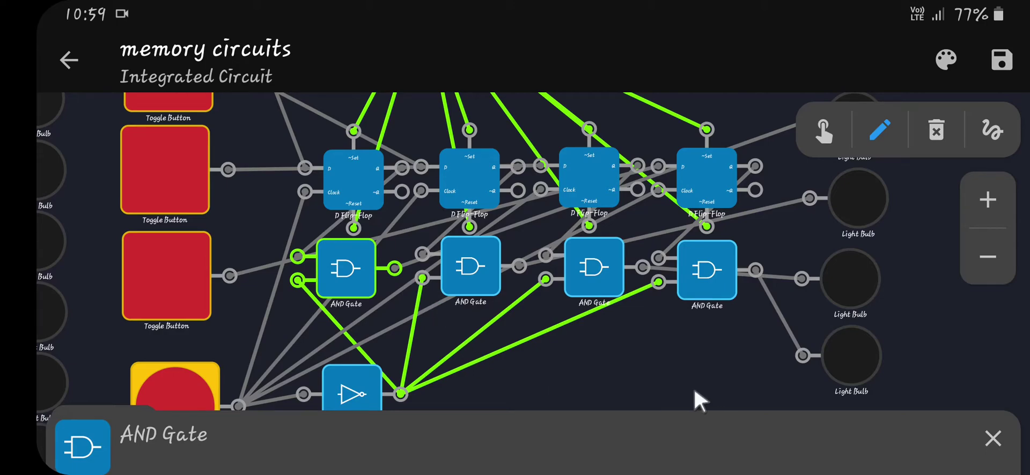
left_click_drag(620, 376, 896, 336)
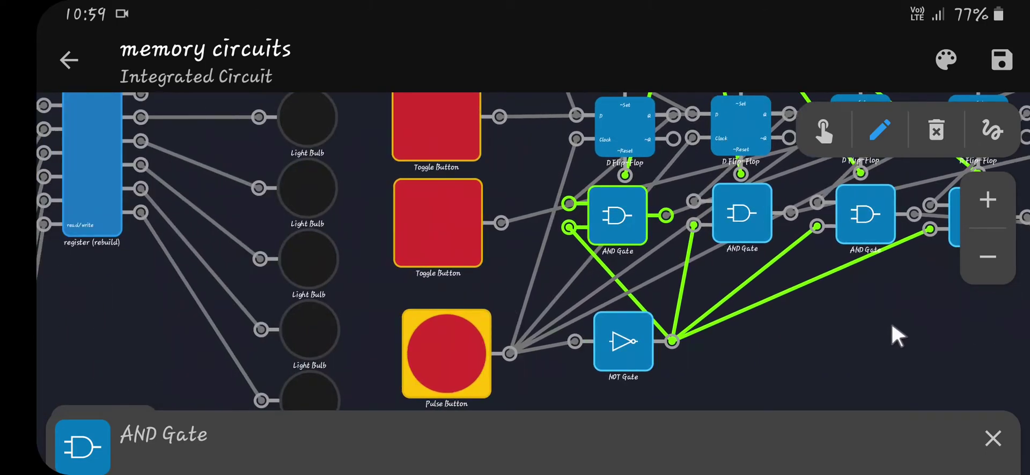
left_click_drag(810, 329, 627, 317)
- Return to interaction mode and pulse the gate-level register's button repeatedly with all its toggles off, watching the clock and NOT gate wires
left_click(245, 371)
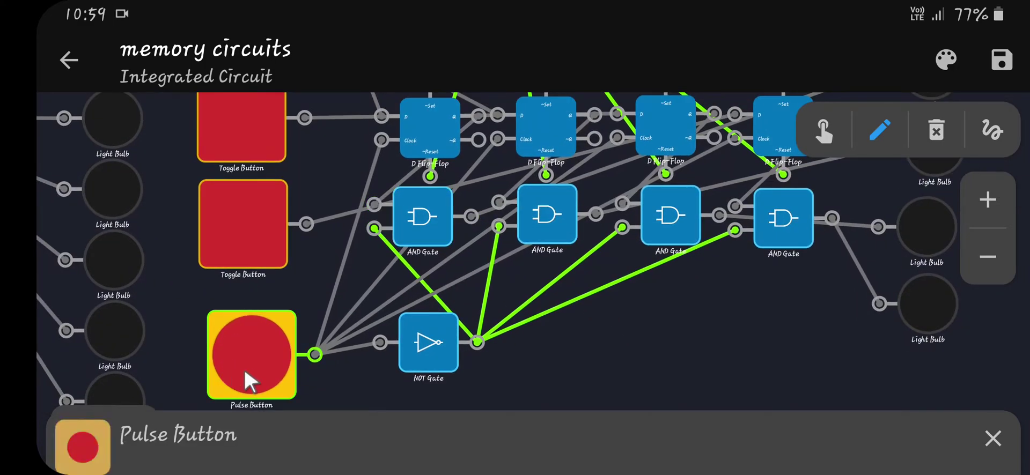
left_click(823, 131)
left_click(259, 343)
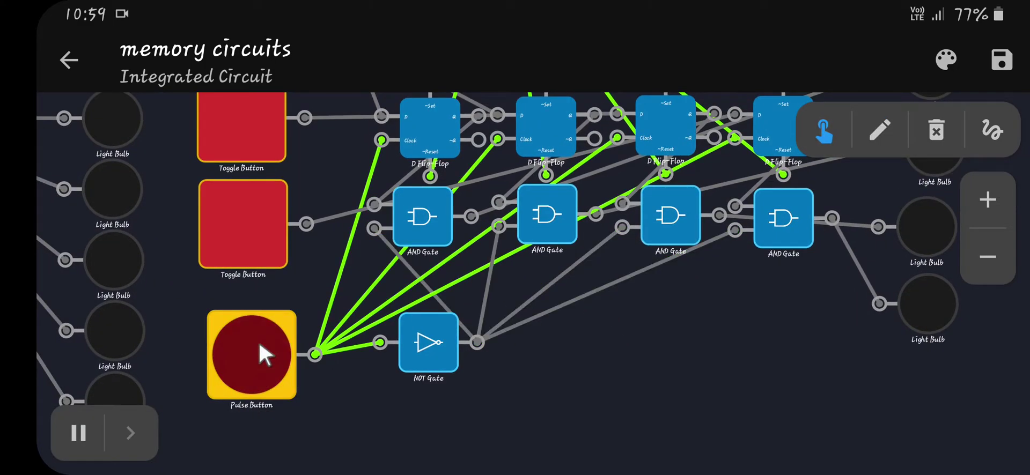
left_click(259, 343)
left_click(259, 342)
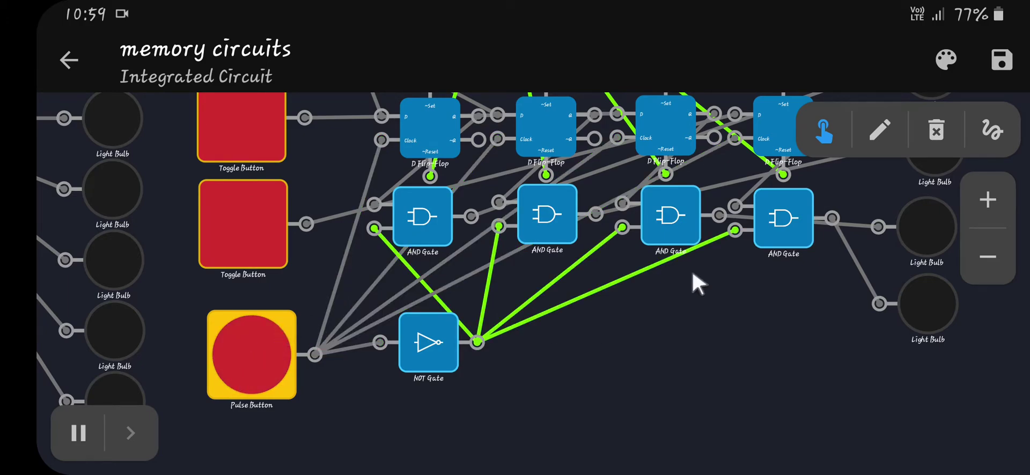
left_click(259, 359)
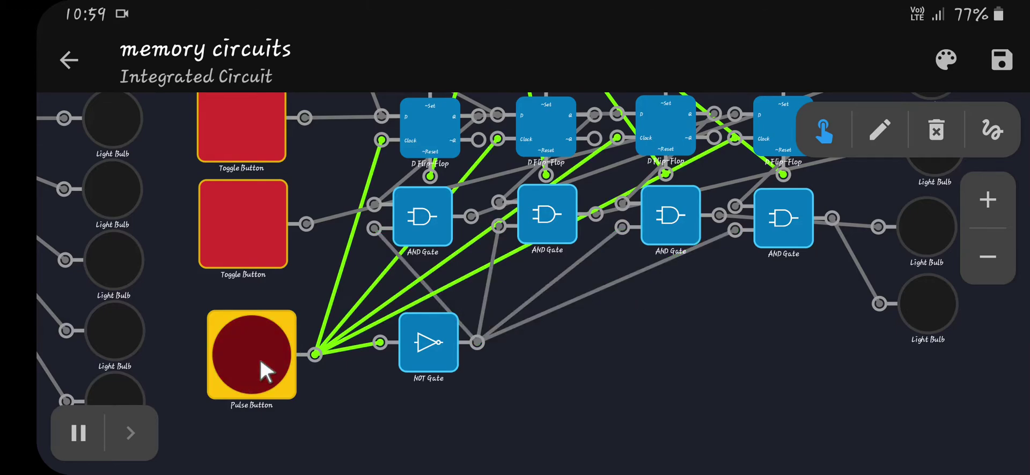
left_click(263, 339)
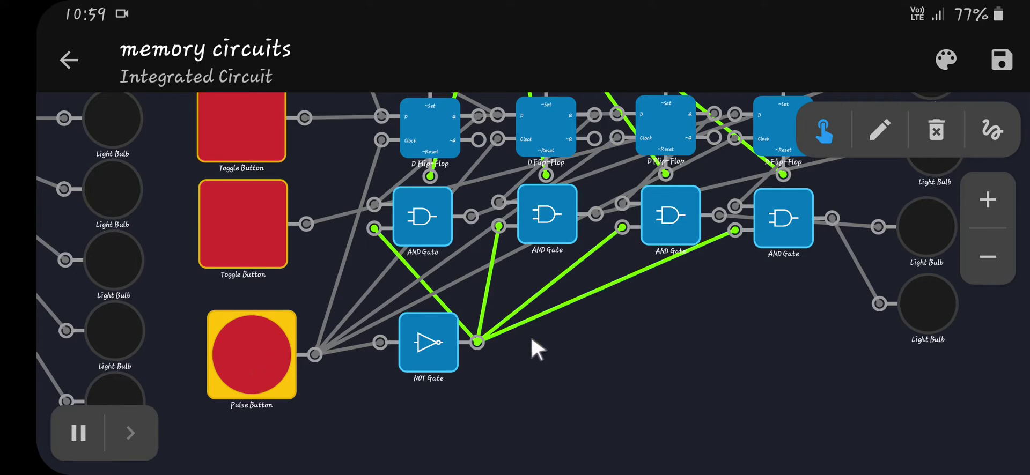
- Examine the register's D flip-flops, AND gates and bulbs, pulse its button again, and switch back to edit mode
left_click_drag(613, 288, 424, 371)
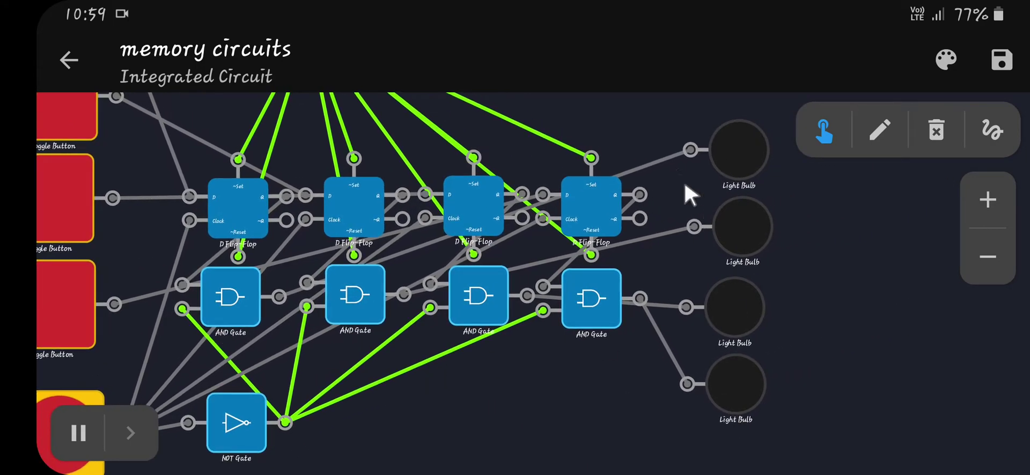
left_click_drag(303, 420, 559, 414)
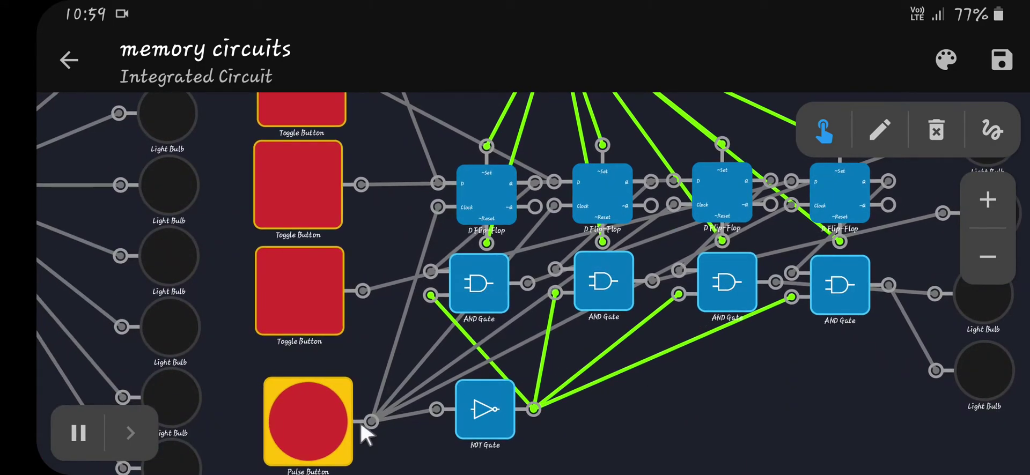
left_click_drag(706, 370, 671, 430)
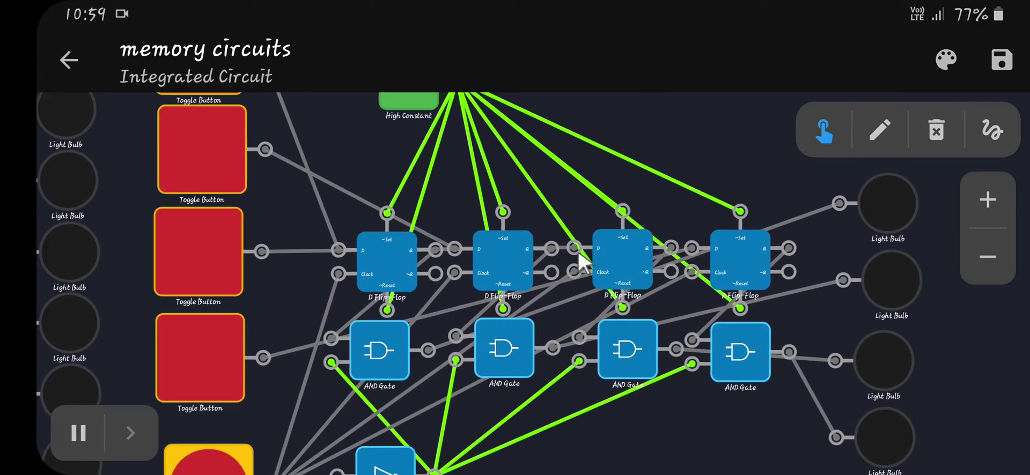
left_click_drag(562, 196, 510, 162)
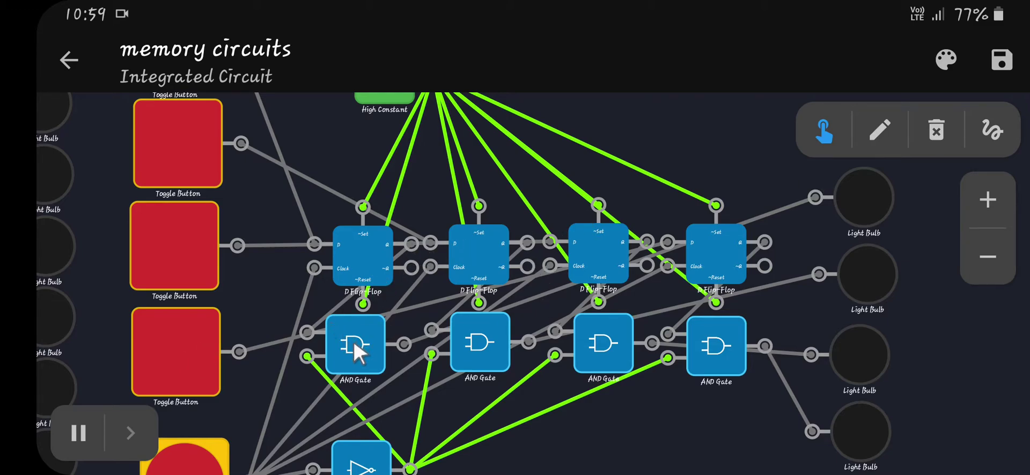
scroll(600, 401, "down", 3)
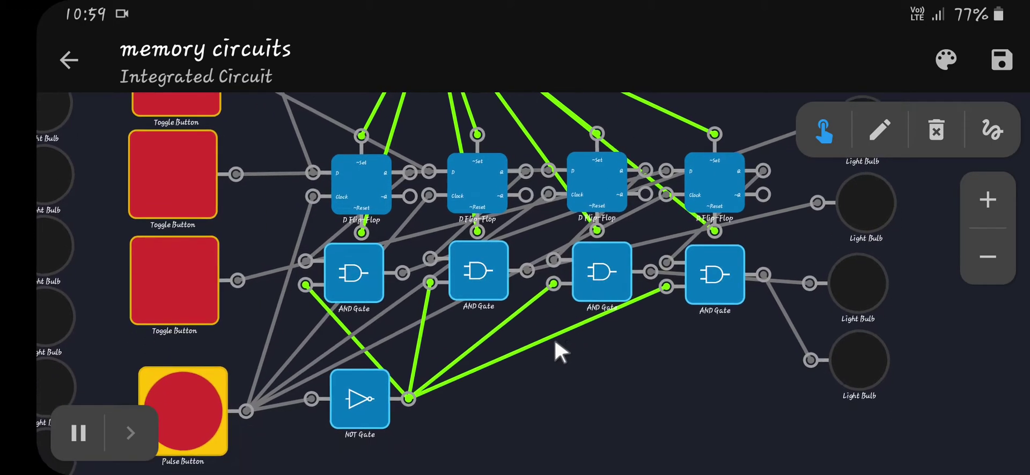
left_click(172, 402)
left_click(177, 399)
left_click(177, 399)
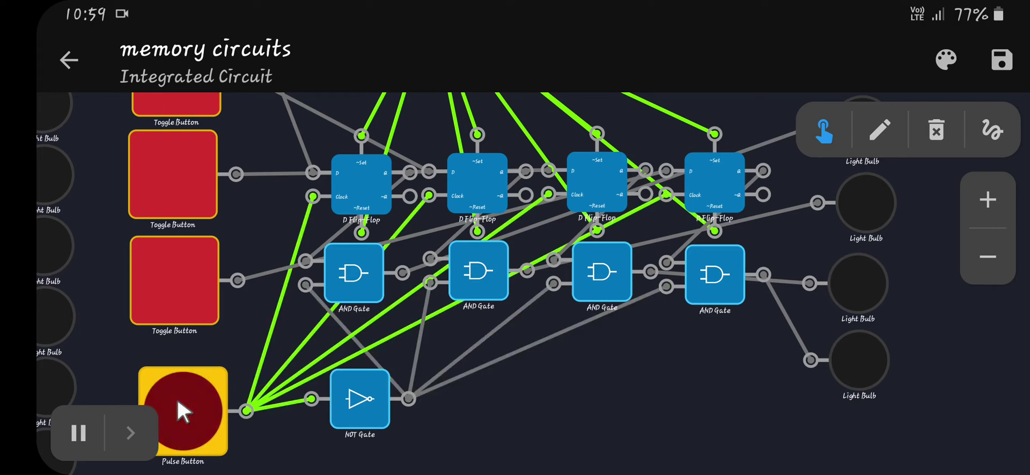
left_click(883, 133)
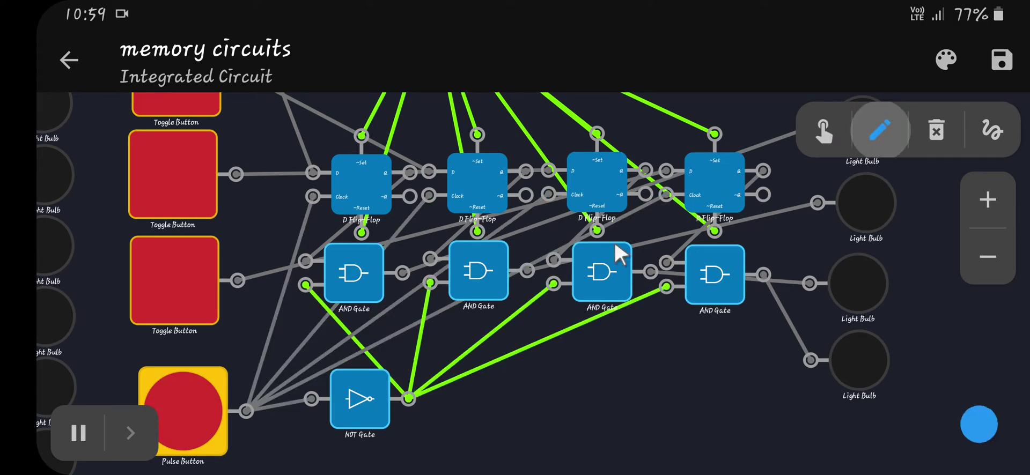
- Move the NOT gate beneath the second AND gate, and pull the first AND gate and first D flip-flop out of their rows
left_click(349, 410)
left_click_drag(408, 301, 396, 237)
left_click_drag(330, 200, 291, 266)
left_click_drag(343, 131, 307, 167)
left_click_drag(243, 124, 304, 289)
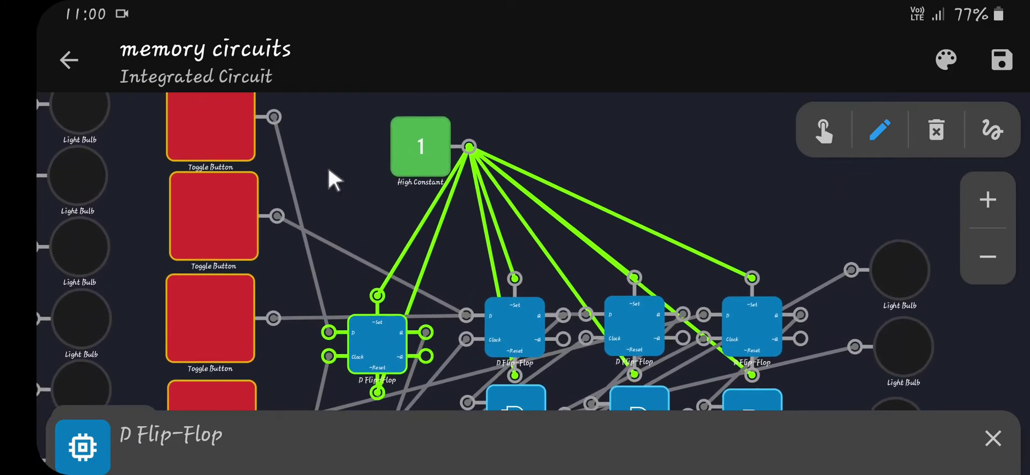
left_click_drag(329, 167, 308, 96)
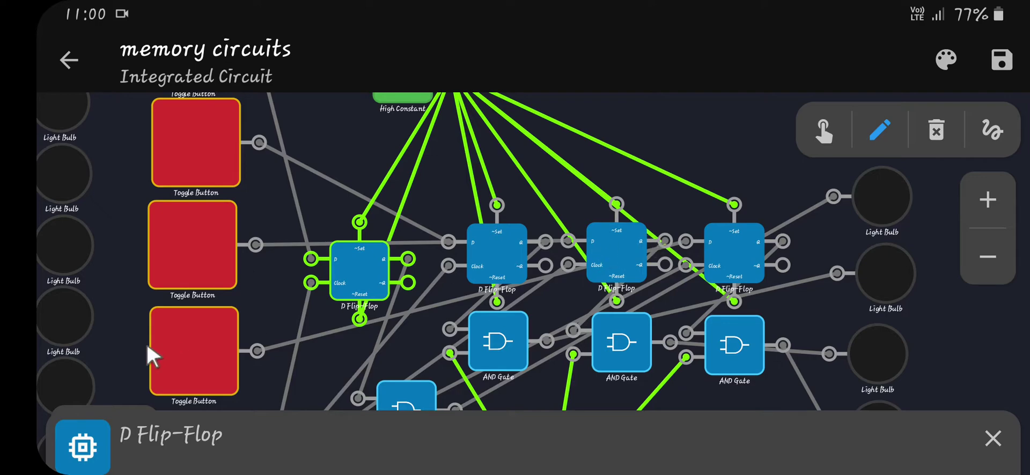
left_click_drag(544, 180, 540, 150)
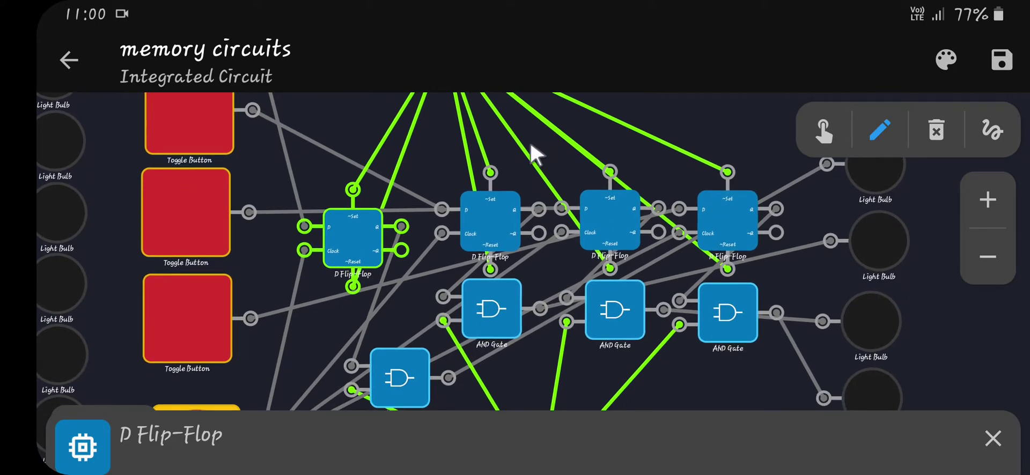
- Place the first D flip-flop and the first AND gate back in line with their rows
mouse_move(362, 225)
left_mouse_down()
mouse_move(366, 210)
mouse_move(381, 211)
mouse_move(362, 216)
left_mouse_up()
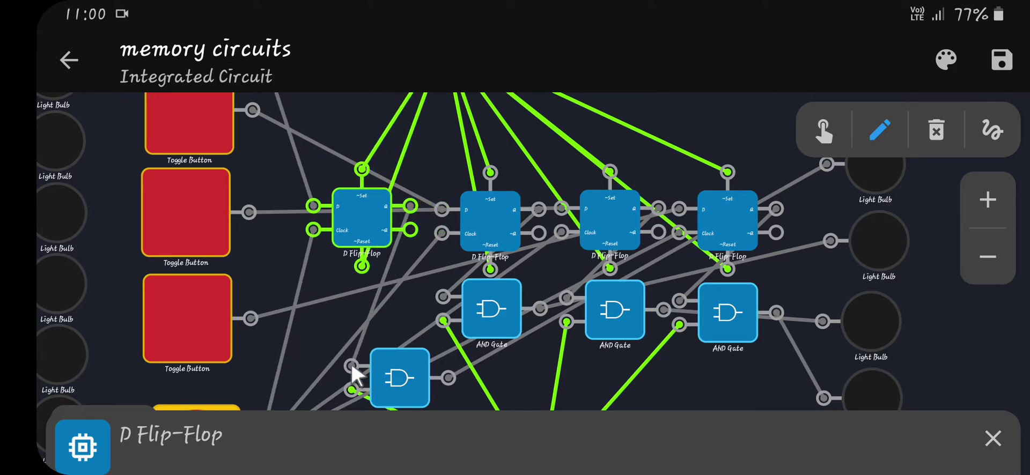
left_click_drag(403, 375, 365, 314)
left_click_drag(478, 372, 491, 284)
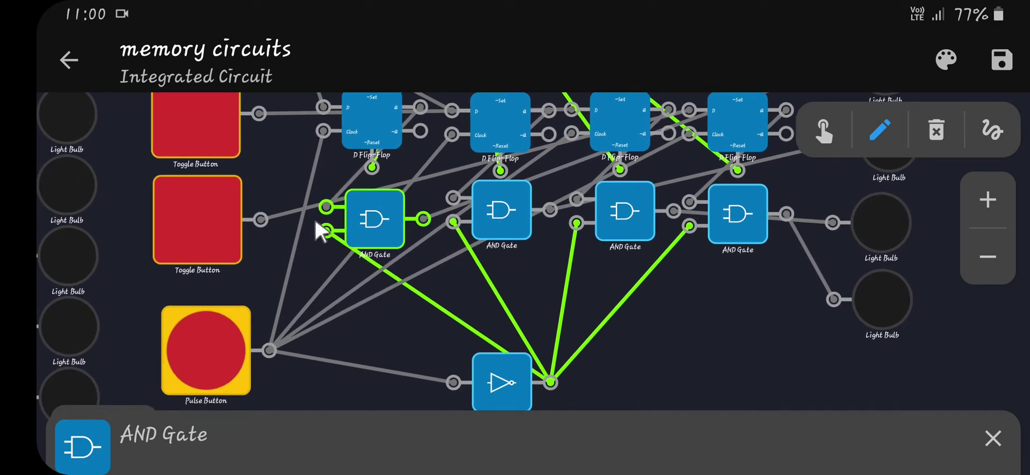
- Return to interaction mode, turn on the gate-level register's second and third toggles, and pulse its button to store them
left_click(989, 272)
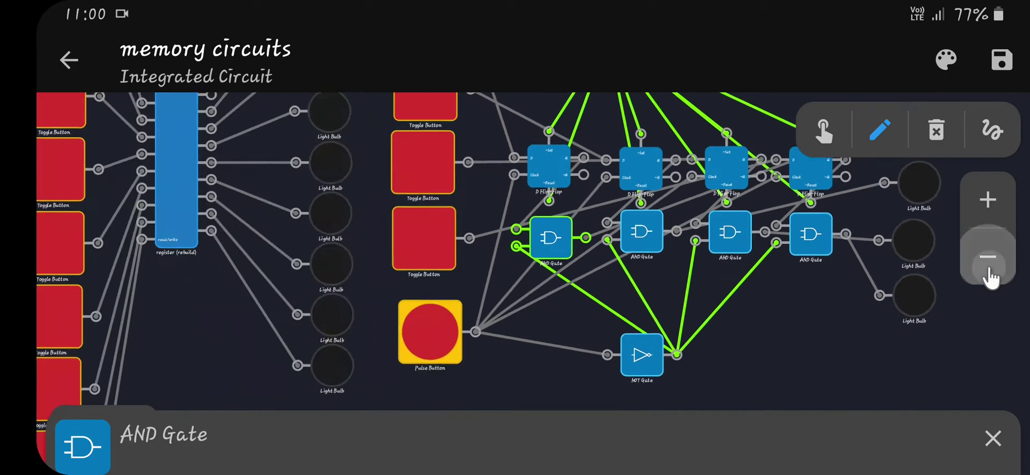
left_click(988, 273)
left_click_drag(749, 143, 662, 188)
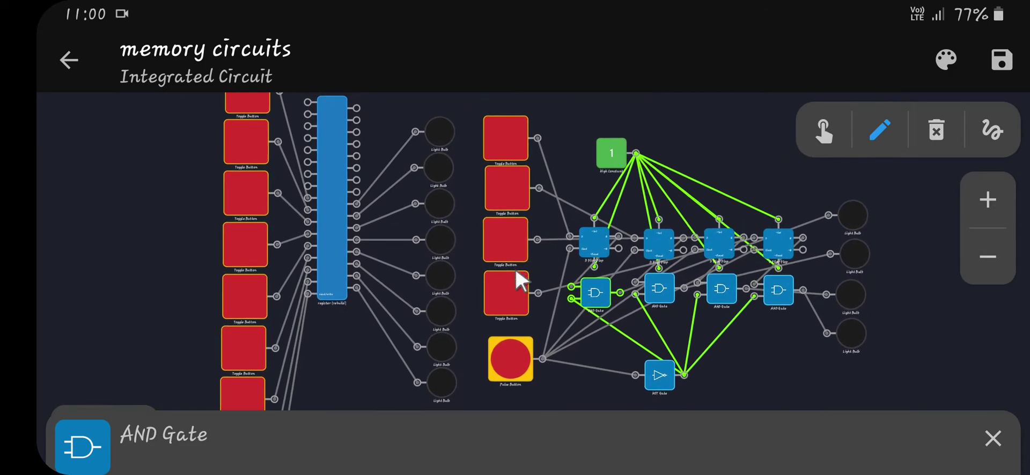
left_click(515, 271)
left_click(824, 131)
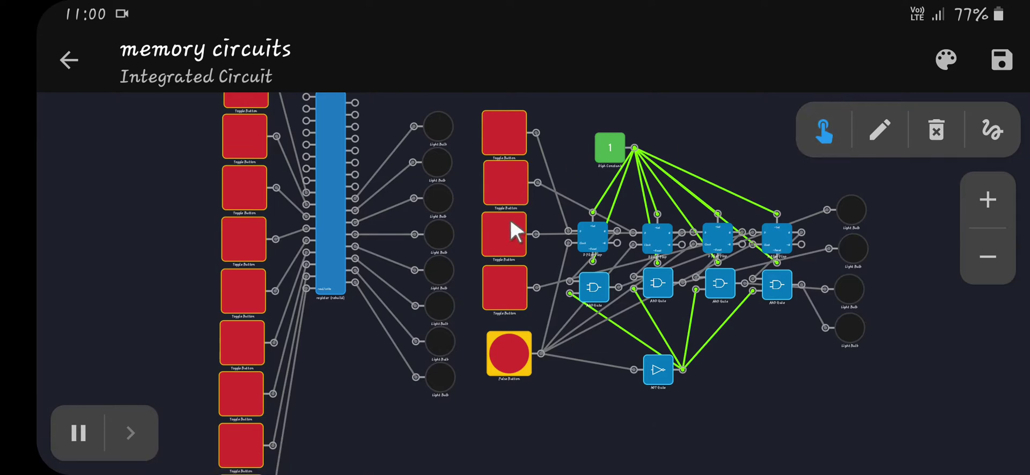
left_click(509, 225)
left_click(508, 181)
left_click(504, 342)
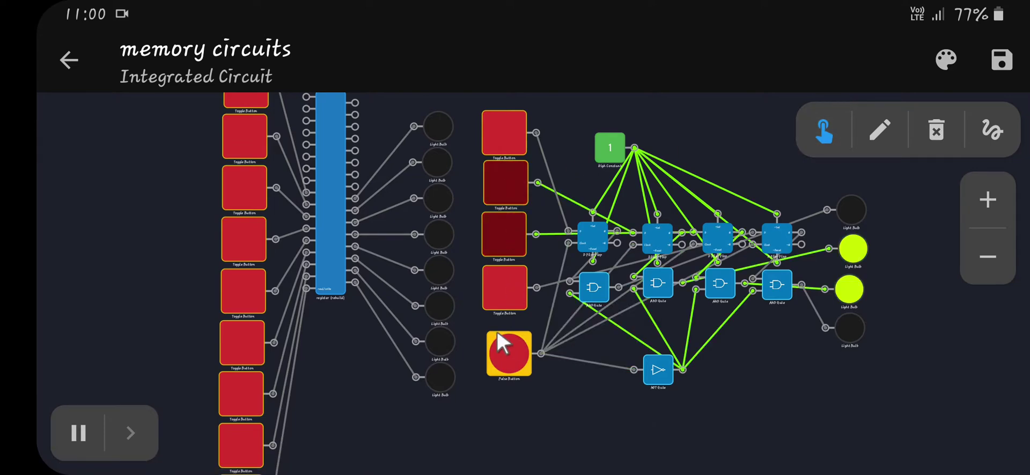
- Store a pattern with only the second and fourth toggles on in the gate-level register, and switch both toggles off
left_click(495, 236)
left_click(503, 187)
left_click(508, 284)
left_click(513, 164)
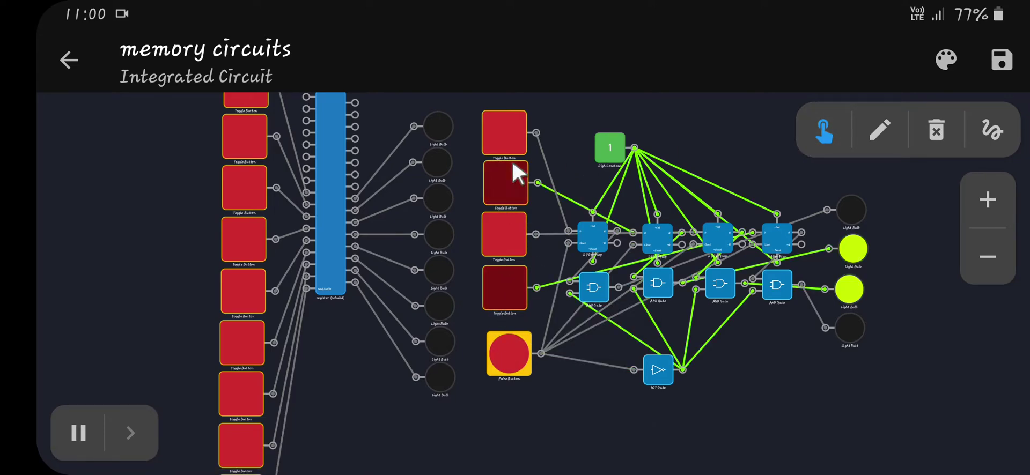
left_click(518, 359)
left_click(506, 285)
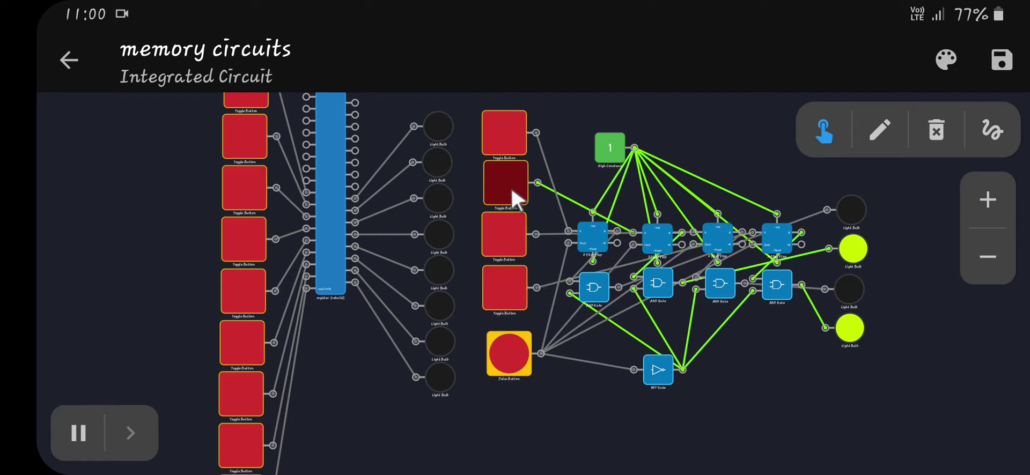
left_click(510, 188)
- In edit mode, lower the last AND gate below its row and nudge the last D flip-flop toward the light bulbs
left_click_drag(797, 373, 726, 281)
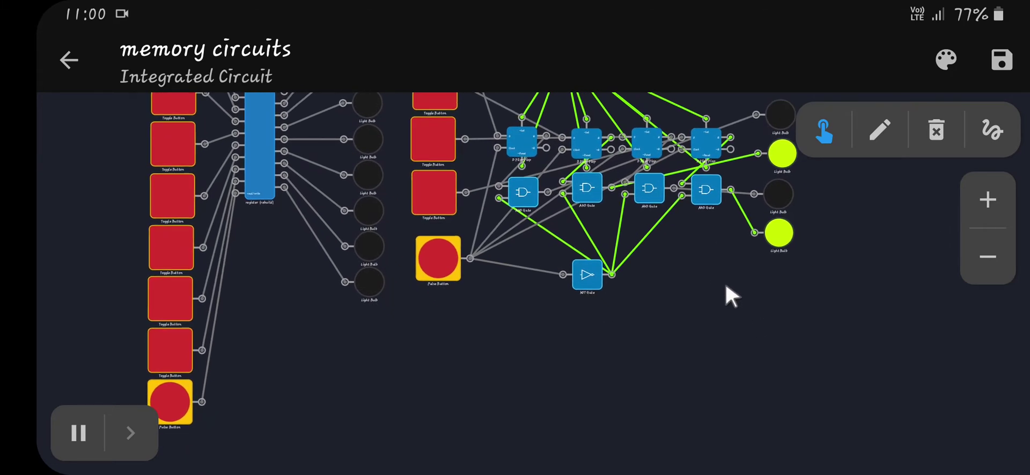
left_click_drag(835, 446, 803, 404)
left_click_drag(830, 171, 853, 236)
left_click(997, 190)
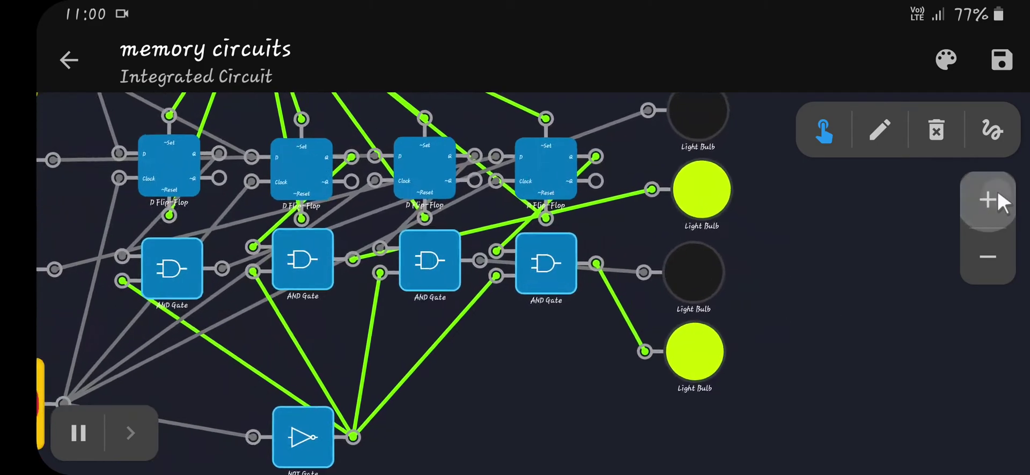
left_click(875, 137)
left_click(436, 256)
left_click_drag(436, 256, 445, 324)
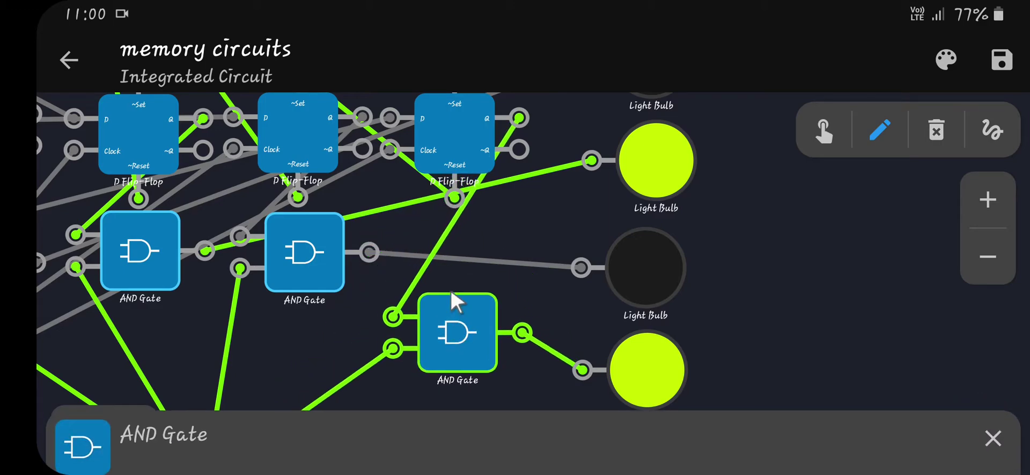
left_click_drag(436, 134, 454, 201)
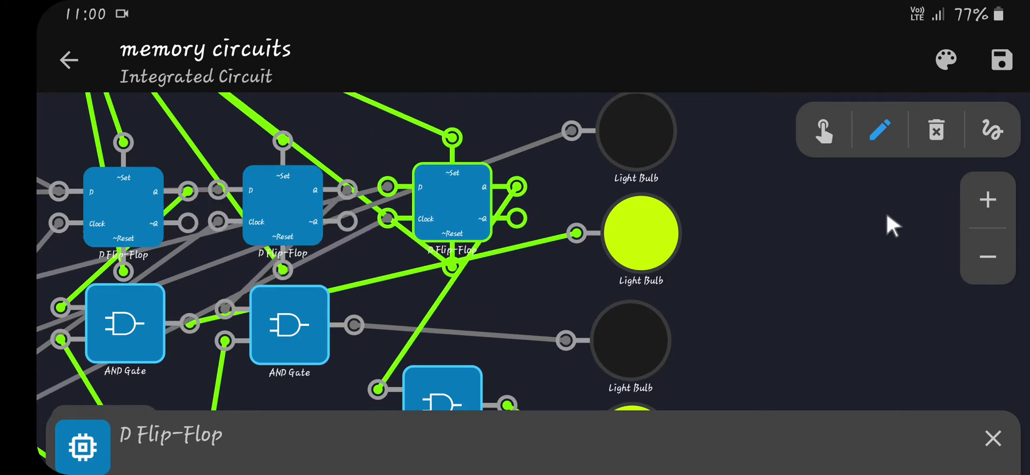
- Return to interaction mode and pulse the gate-level register's button with all toggles off to clear the stored bits
left_click(988, 258)
left_click(989, 258)
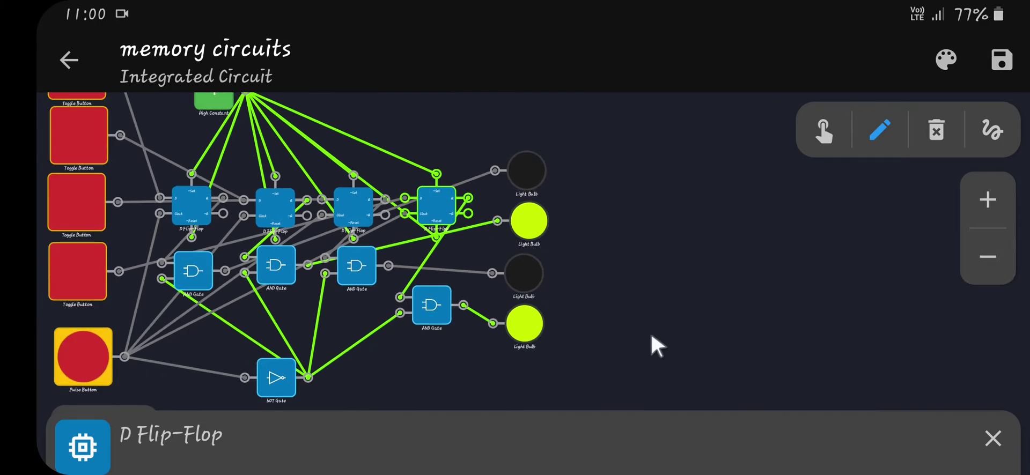
scroll(697, 210, "down", 2)
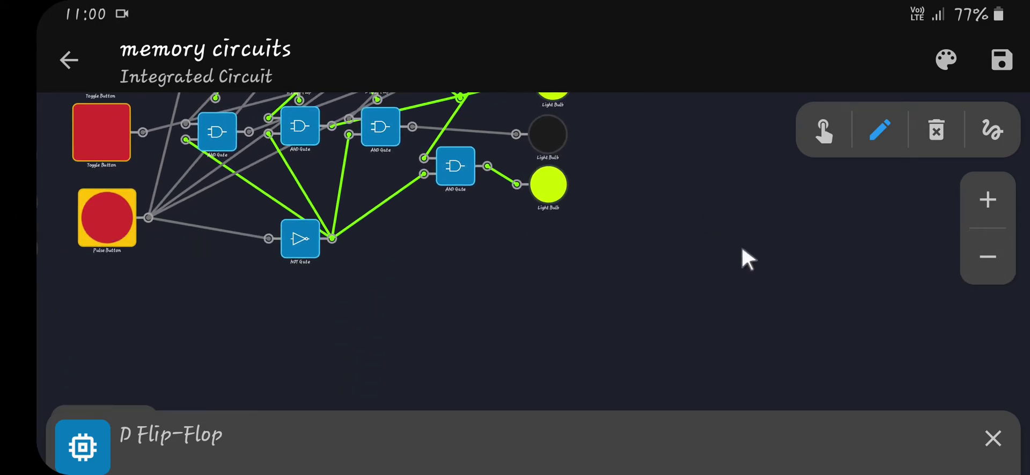
left_click(822, 131)
left_click(120, 214)
- Pulse the 8-bit shift register chip's clock repeatedly with up/down off to shift the lit bits toward the first bulb
scroll(529, 306, "down", 10)
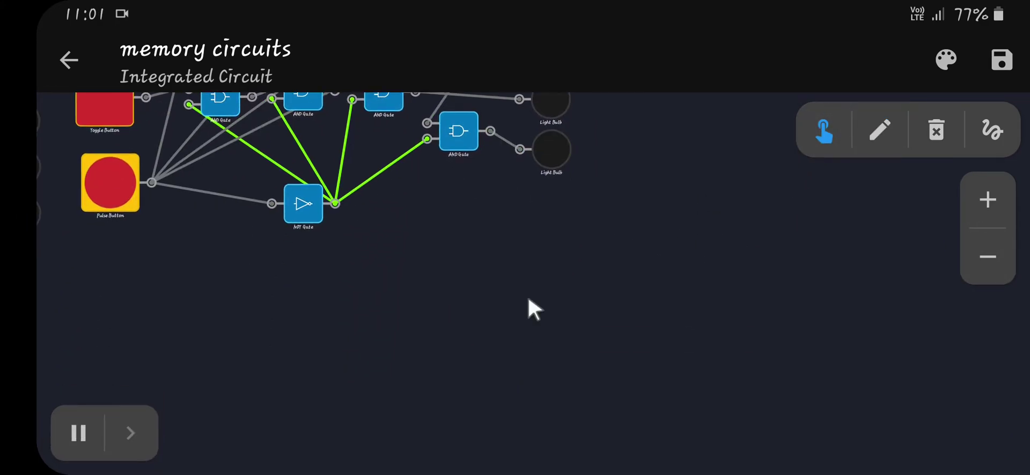
scroll(607, 301, "down", 3)
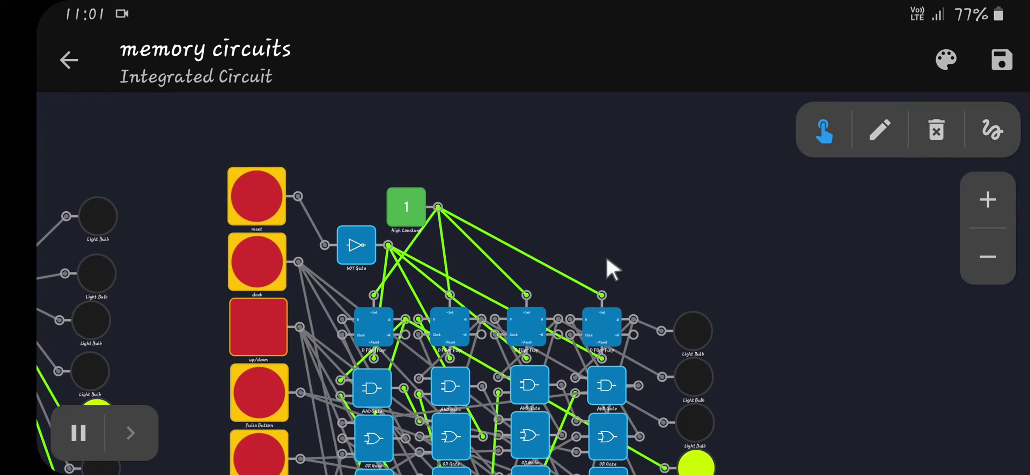
left_click_drag(150, 296, 531, 223)
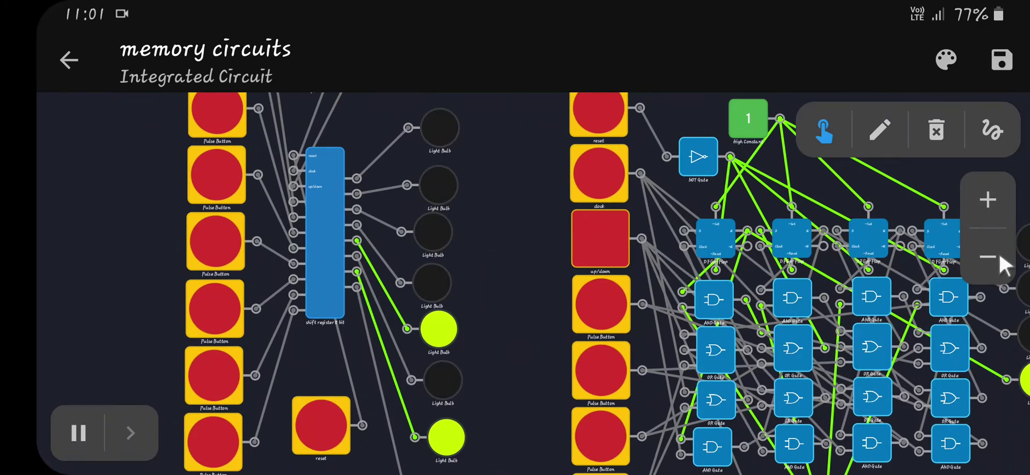
left_click(1000, 255)
left_click_drag(479, 208, 453, 276)
left_click(362, 135)
left_click(362, 134)
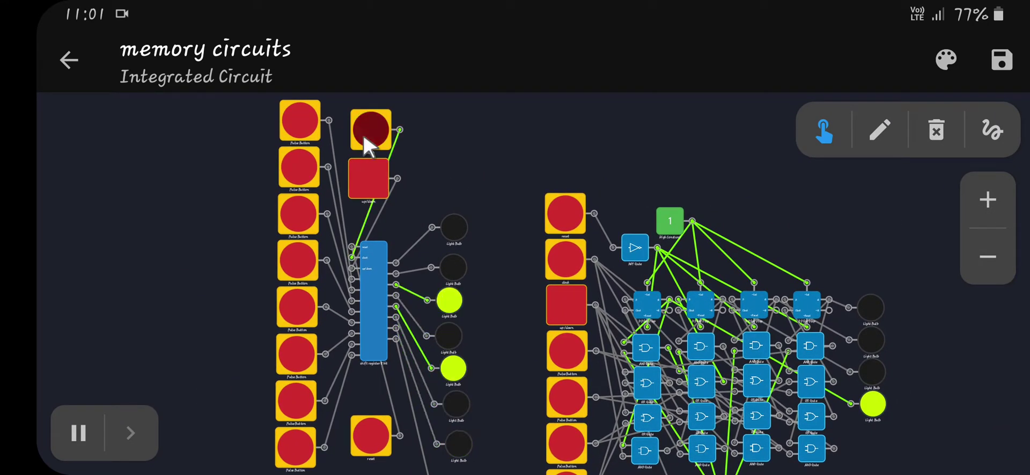
left_click(363, 134)
left_click(363, 134)
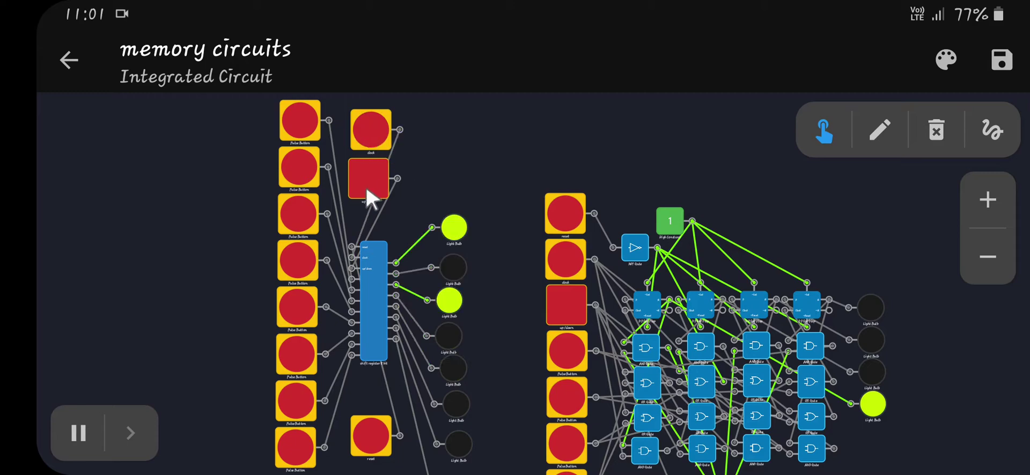
- Turn on the shift register chip's up/down toggle and pulse its clock repeatedly to rotate the bits in the opposite direction
left_click(366, 186)
left_click(367, 132)
left_click(367, 134)
left_click(367, 134)
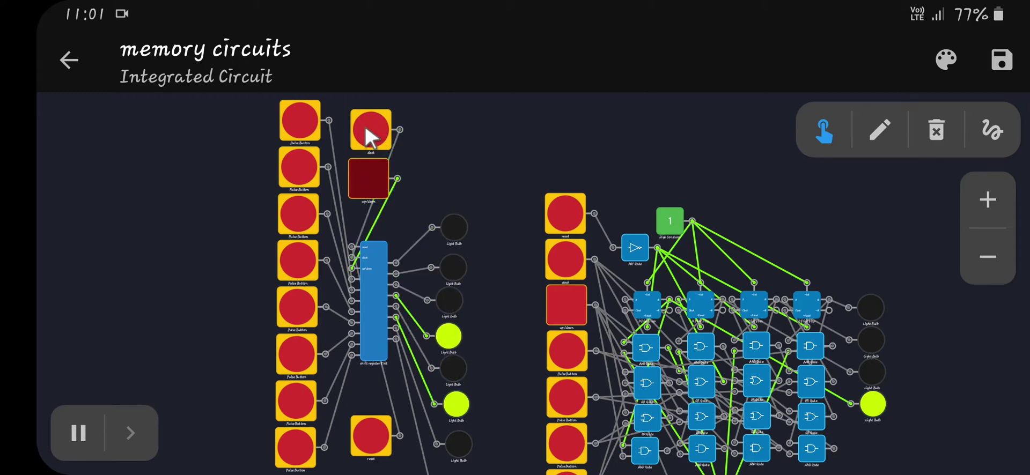
left_click(367, 134)
left_click(366, 129)
left_click(366, 129)
left_click(366, 129)
left_click(366, 129)
left_click(366, 129)
left_click(366, 129)
left_click(366, 129)
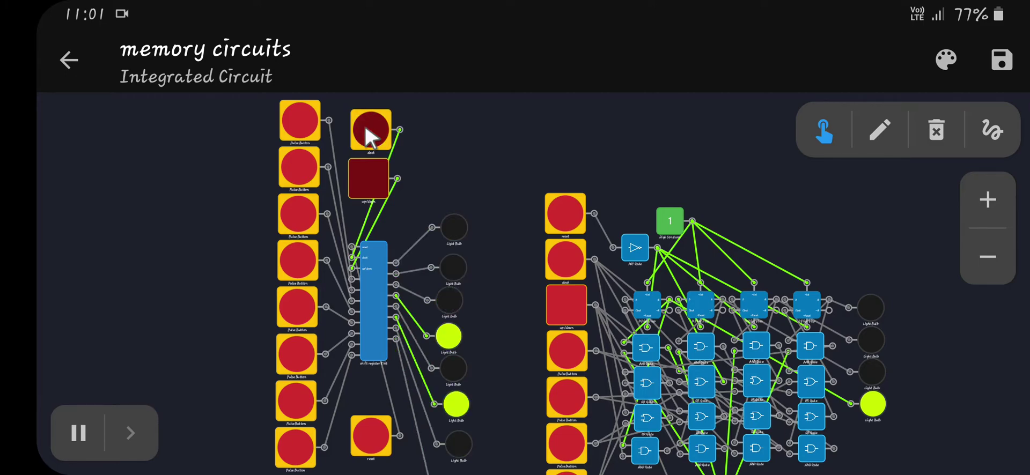
left_click(366, 129)
left_click(366, 129)
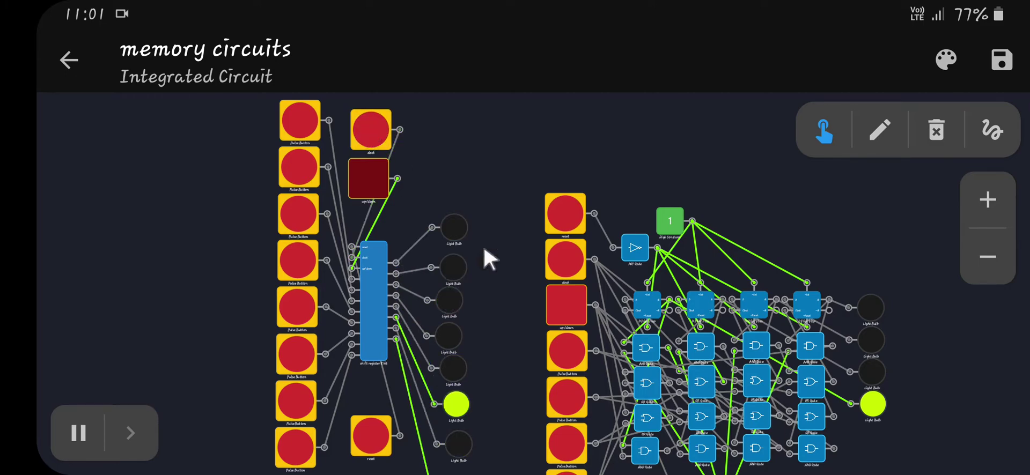
scroll(499, 236, "down", 2)
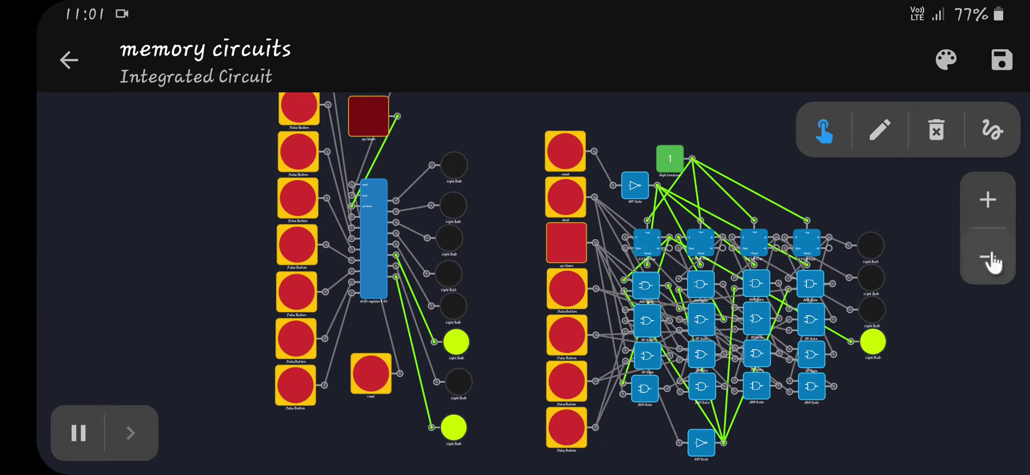
left_click(991, 259)
left_click(419, 111)
left_click(420, 110)
left_click(420, 110)
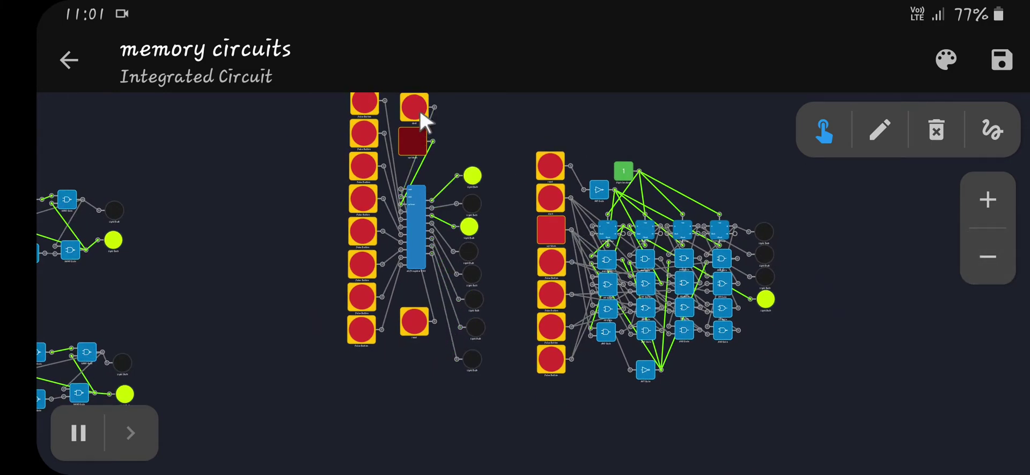
left_click(419, 110)
left_click(419, 110)
- Turn off the up/down toggle, pulse the clock repeatedly to shift the bits back, and reset the shift register chip
left_click(421, 146)
left_click(420, 101)
left_click(420, 102)
left_click(419, 101)
left_click(419, 101)
left_click(420, 101)
left_click(420, 102)
left_click(419, 102)
left_click(420, 102)
left_click(420, 102)
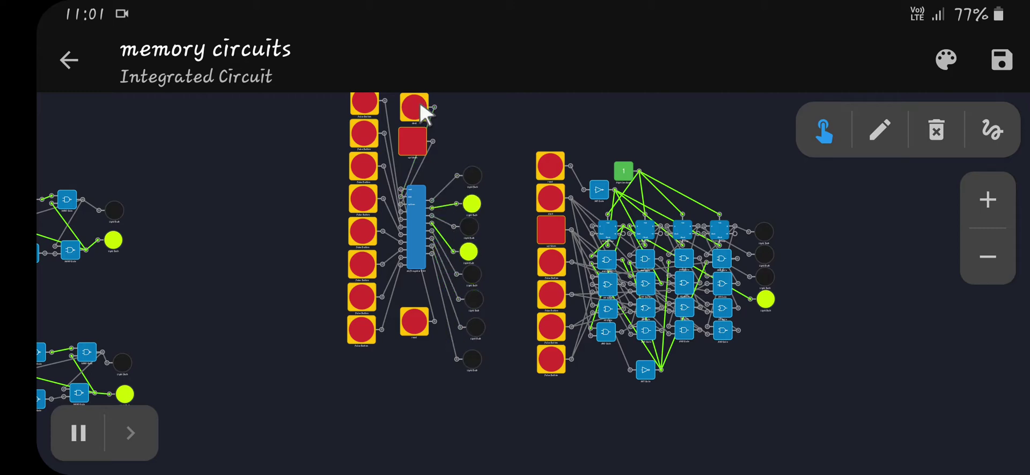
left_click(416, 325)
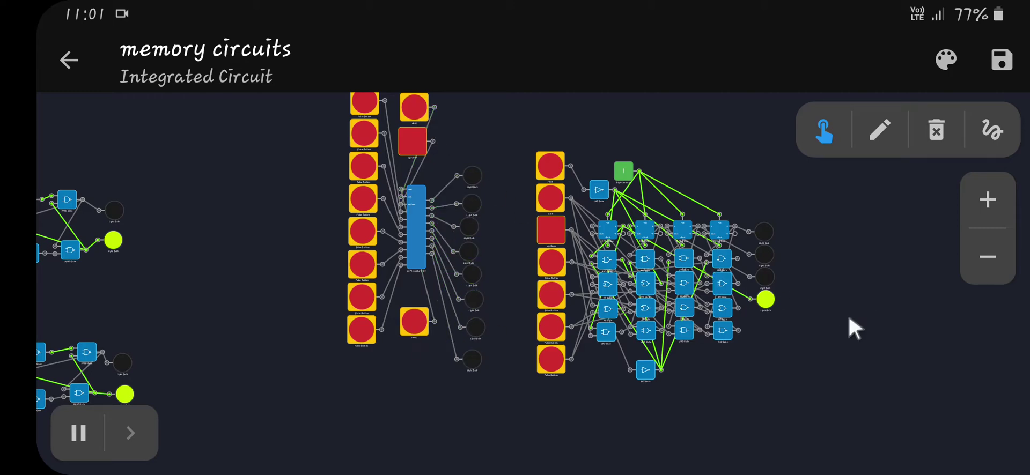
- Examine the gate-level shift register's D flip-flops, AND and OR gates, NOT gates, control buttons and output bulbs
left_click_drag(840, 294, 697, 287)
left_click(988, 202)
left_click(988, 201)
left_click_drag(616, 258, 895, 210)
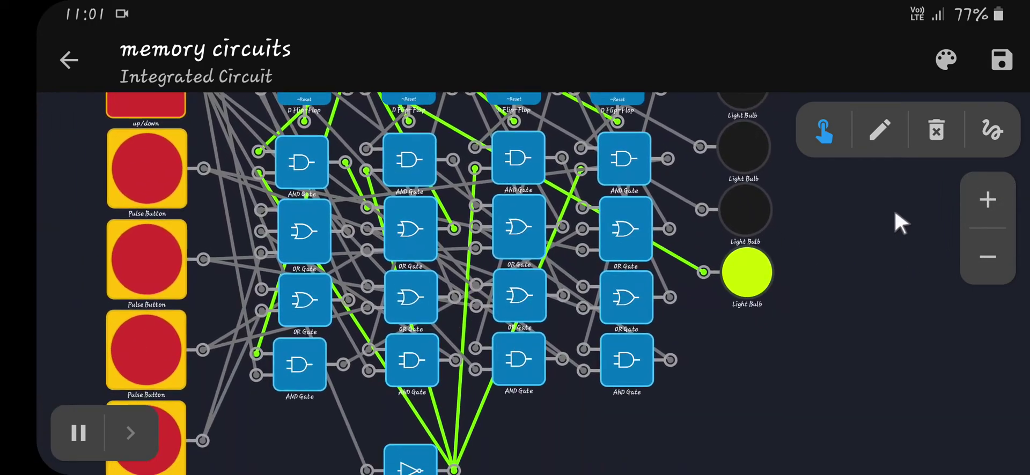
left_click(988, 208)
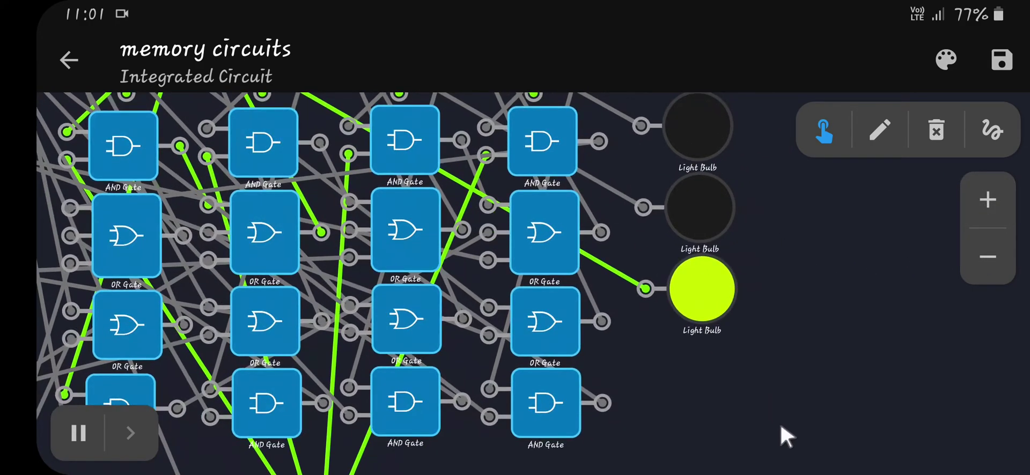
left_click_drag(681, 413, 885, 261)
left_click_drag(239, 318, 275, 462)
left_click(989, 203)
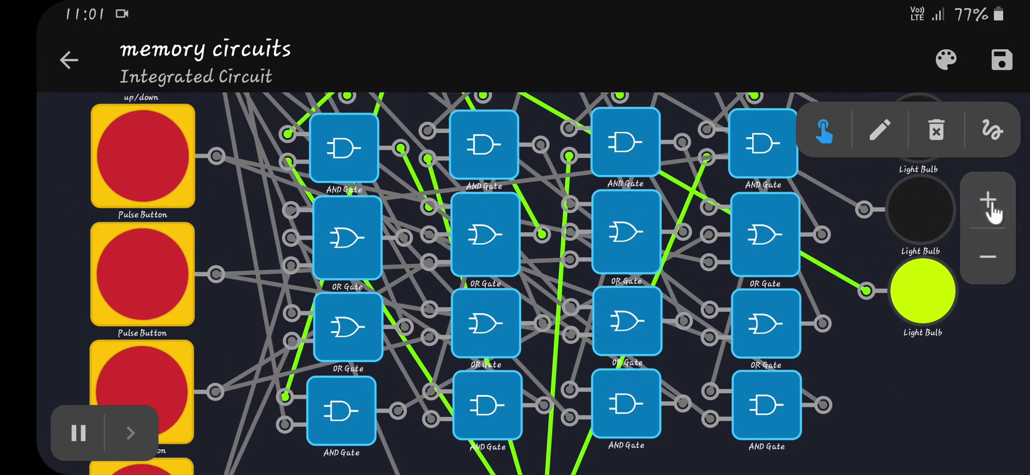
left_click(983, 262)
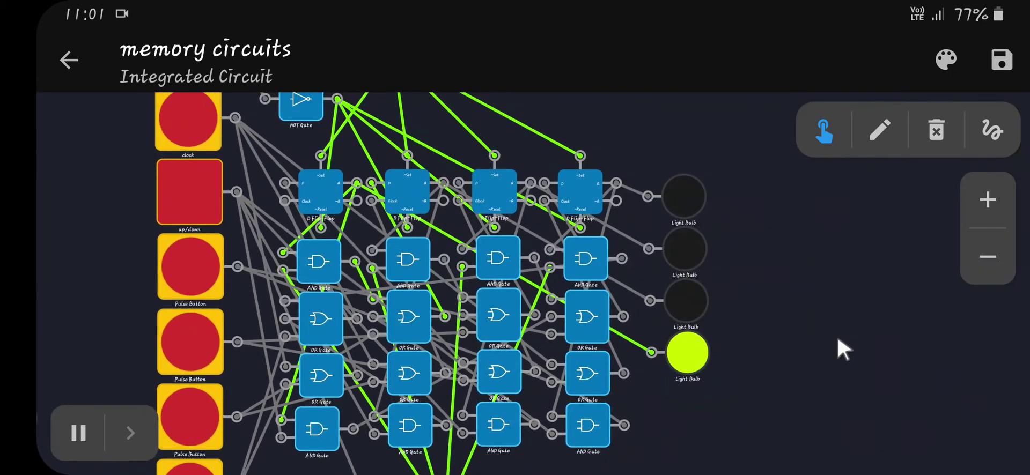
left_click_drag(835, 349, 862, 274)
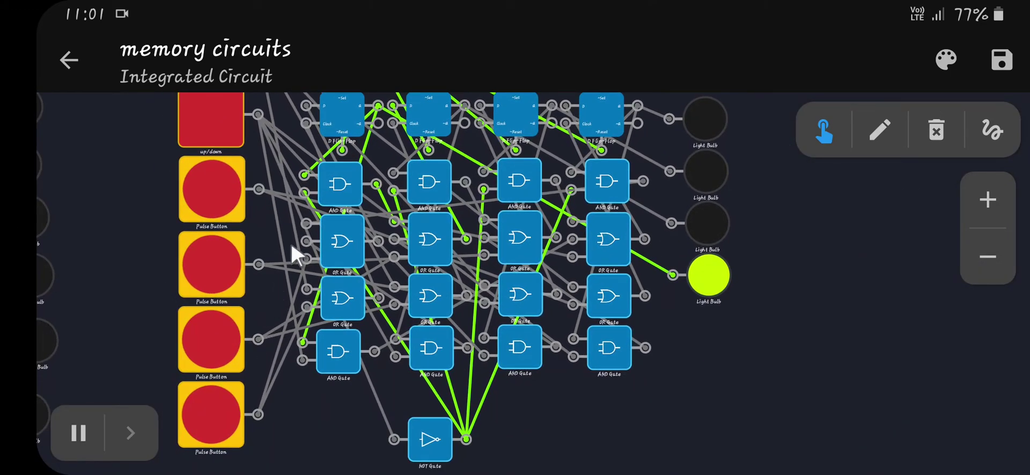
left_click_drag(291, 242, 289, 375)
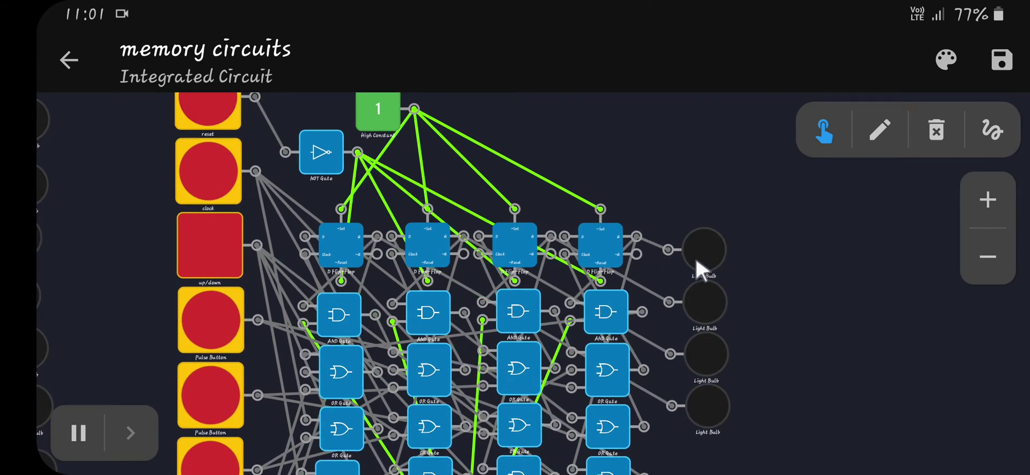
- Switch to edit mode and nudge the first column's D flip-flop and AND gates in the gate-level shift register to expose their wiring
left_click_drag(801, 279, 757, 247)
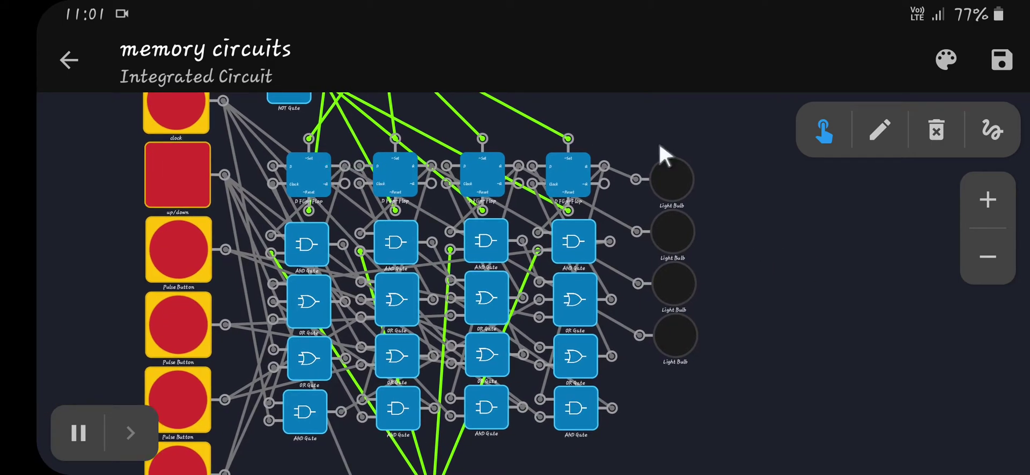
left_click(880, 131)
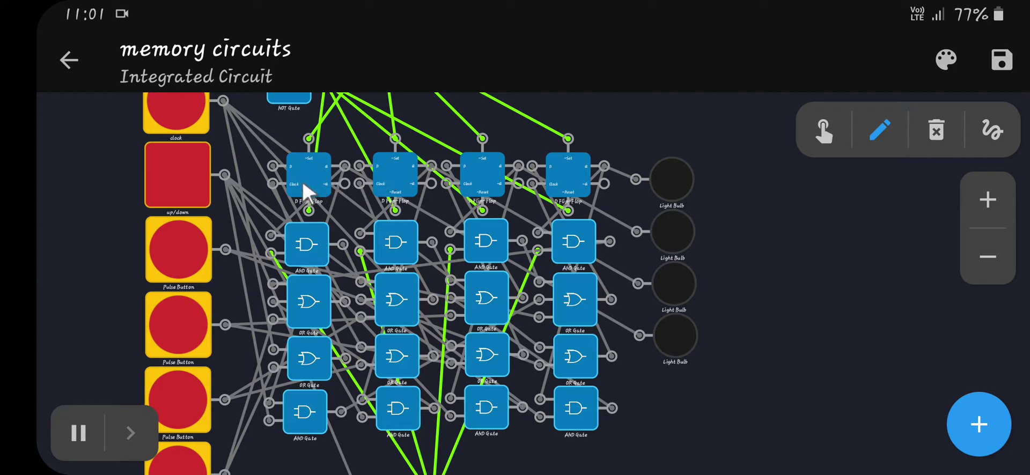
mouse_move(302, 181)
left_mouse_down()
mouse_move(272, 182)
mouse_move(296, 161)
mouse_move(309, 167)
left_mouse_up()
left_click_drag(237, 313, 254, 207)
left_click_drag(299, 299, 309, 324)
left_click_drag(280, 241, 247, 280)
mouse_move(308, 192)
left_mouse_down()
mouse_move(307, 177)
mouse_move(299, 182)
mouse_move(321, 182)
left_mouse_up()
- Move the first column's bottom AND gate back up beneath the OR gates
left_click_drag(255, 284, 253, 160)
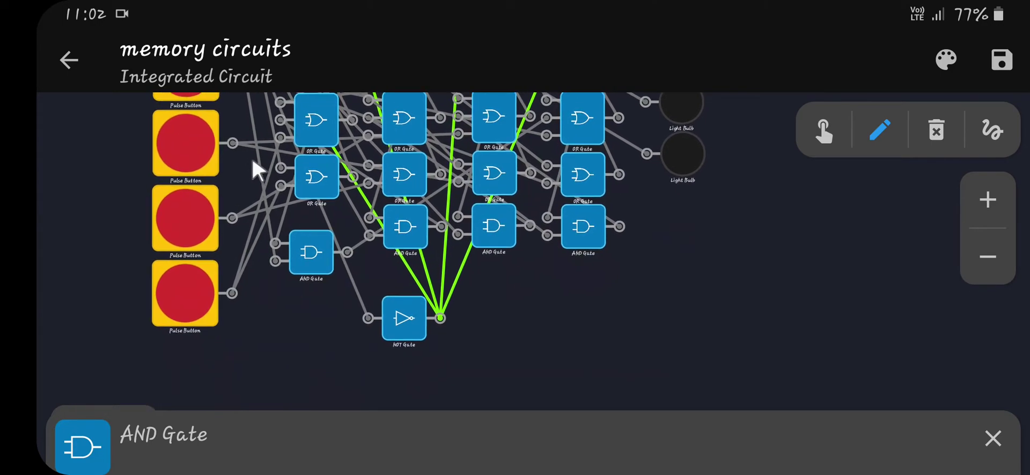
left_click_drag(253, 278, 266, 340)
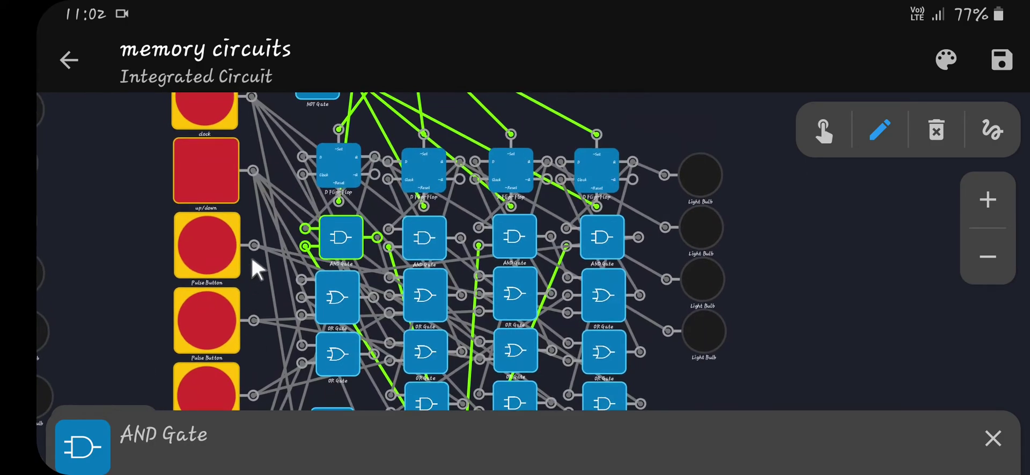
left_click_drag(271, 269, 246, 145)
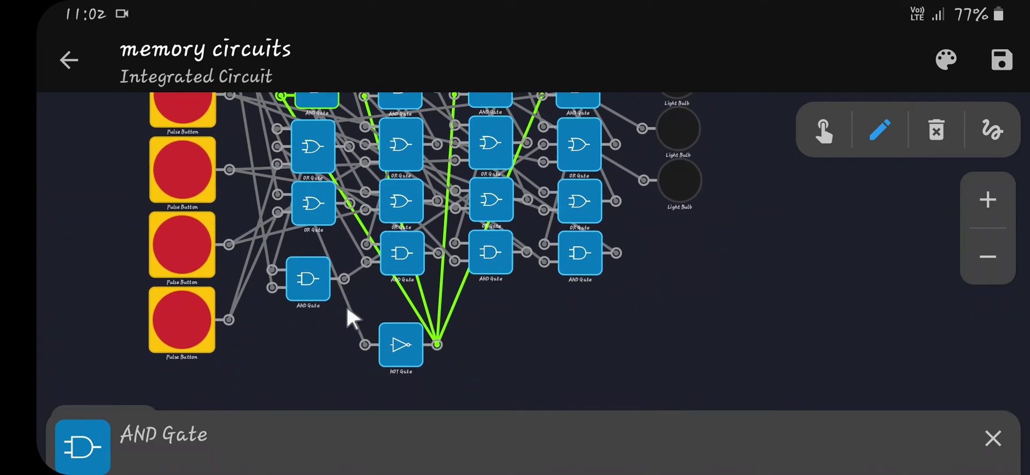
left_click_drag(309, 285, 314, 257)
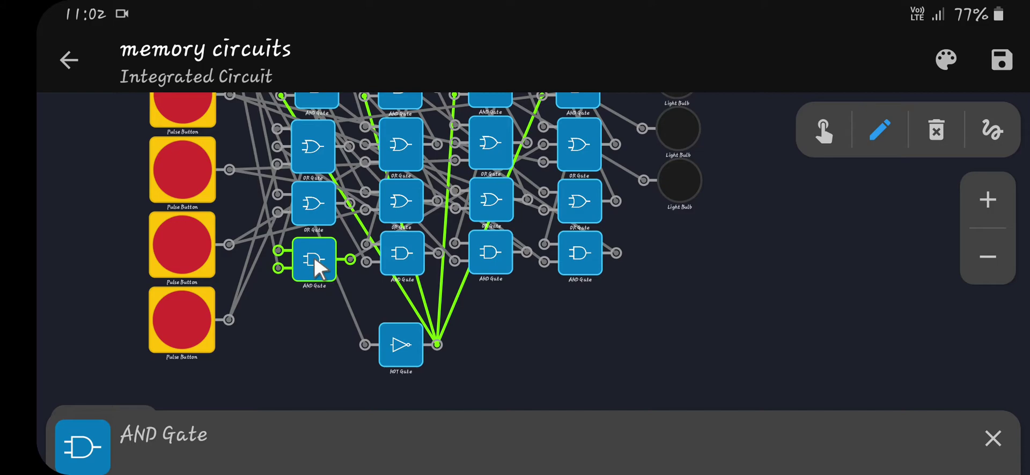
left_click_drag(287, 163, 271, 216)
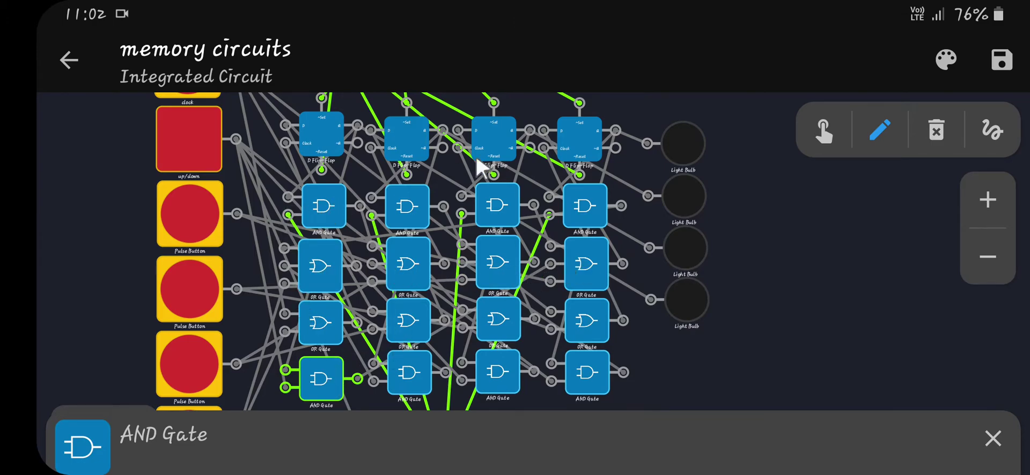
- Nudge the first column's top AND gate and the last column's bottom AND gate and lower OR gate to trace their connections
mouse_move(312, 207)
left_mouse_down()
mouse_move(272, 216)
mouse_move(321, 205)
left_mouse_up()
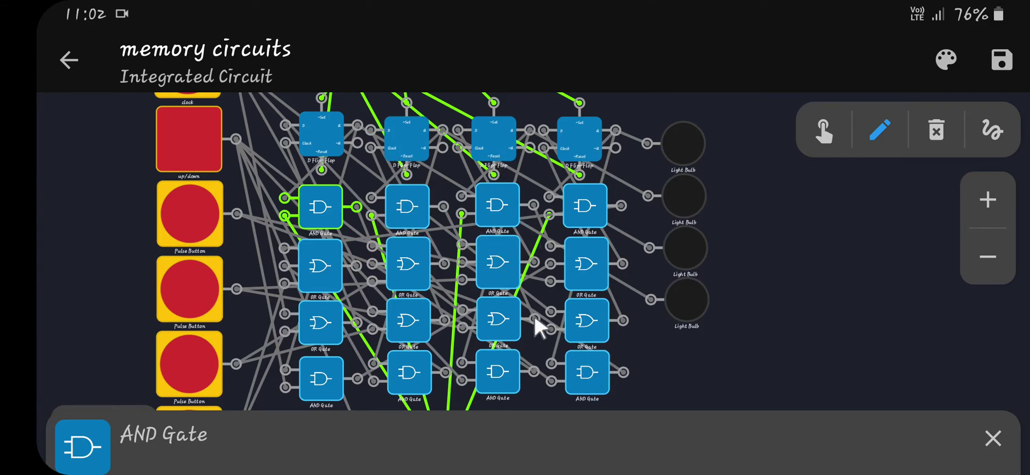
mouse_move(592, 368)
left_mouse_down()
mouse_move(652, 394)
mouse_move(651, 381)
mouse_move(629, 388)
mouse_move(692, 362)
mouse_move(646, 378)
mouse_move(619, 404)
mouse_move(501, 411)
mouse_move(615, 404)
mouse_move(623, 379)
mouse_move(564, 389)
mouse_move(575, 369)
mouse_move(594, 370)
left_mouse_up()
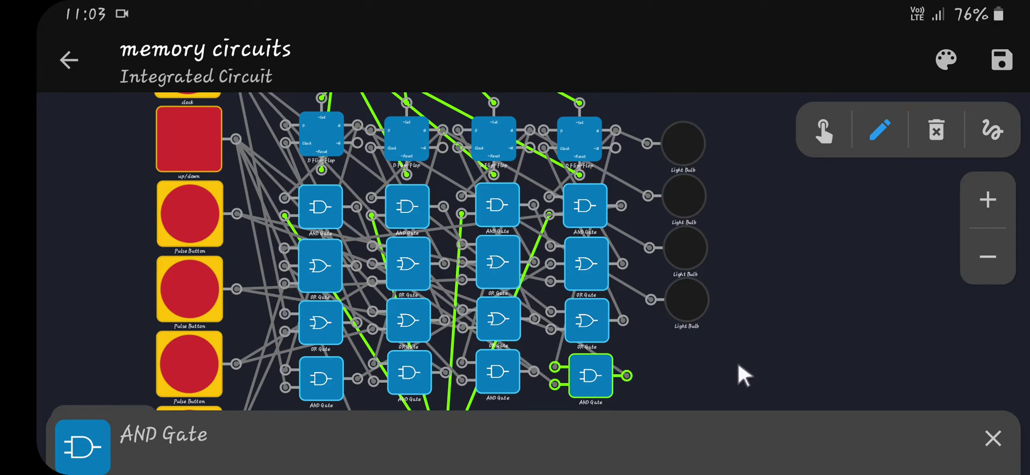
left_click_drag(744, 375, 739, 300)
mouse_move(571, 246)
left_mouse_down()
mouse_move(683, 316)
mouse_move(527, 374)
mouse_move(451, 347)
mouse_move(564, 289)
mouse_move(586, 244)
left_mouse_up()
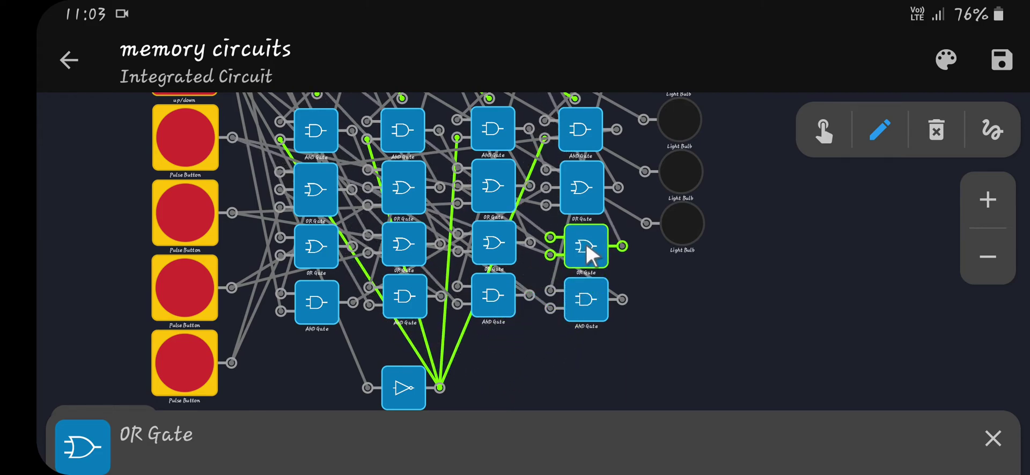
- Return to interact mode, load a bit with the first unlabeled pulse button, shift it with the clock, and load another bit
left_click(188, 145)
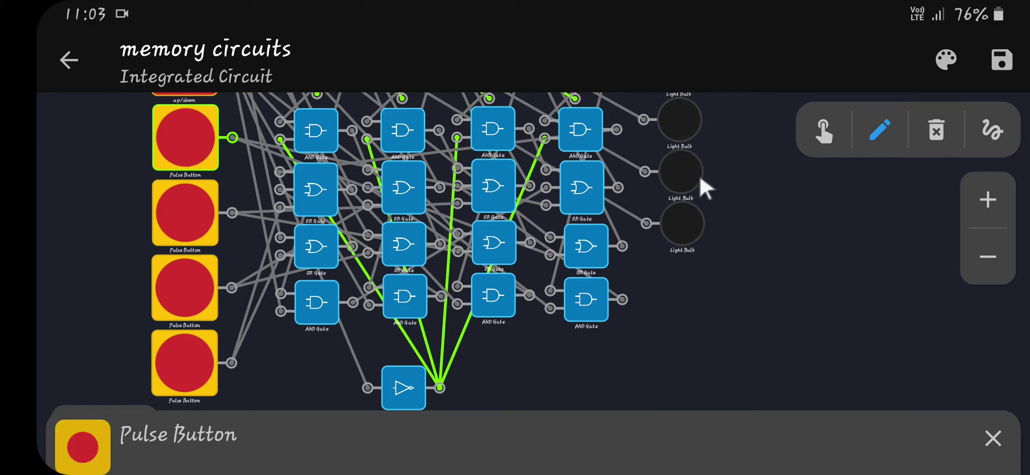
left_click_drag(846, 208, 824, 259)
left_click(824, 131)
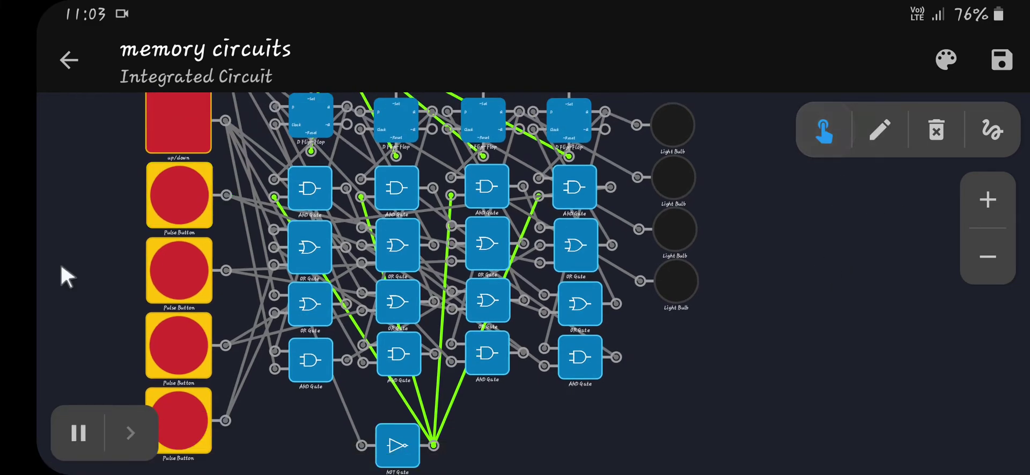
left_click(191, 195)
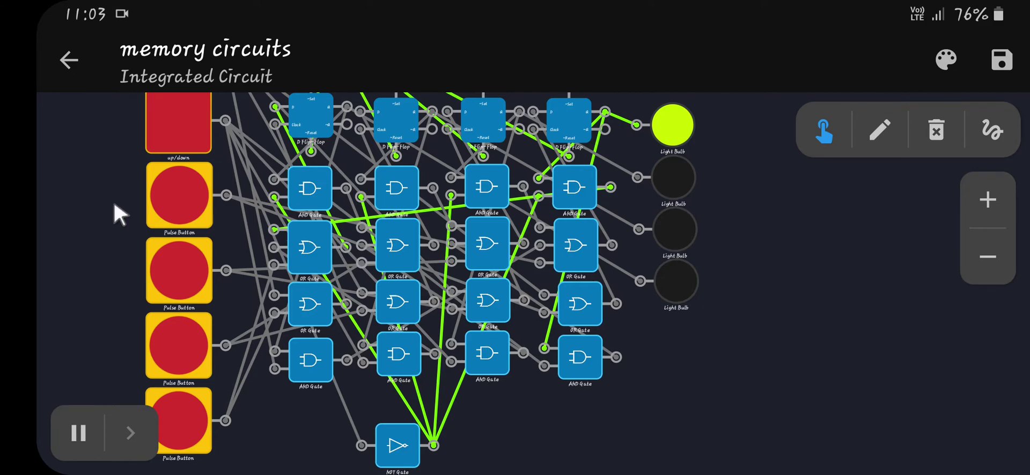
left_click_drag(114, 201, 107, 255)
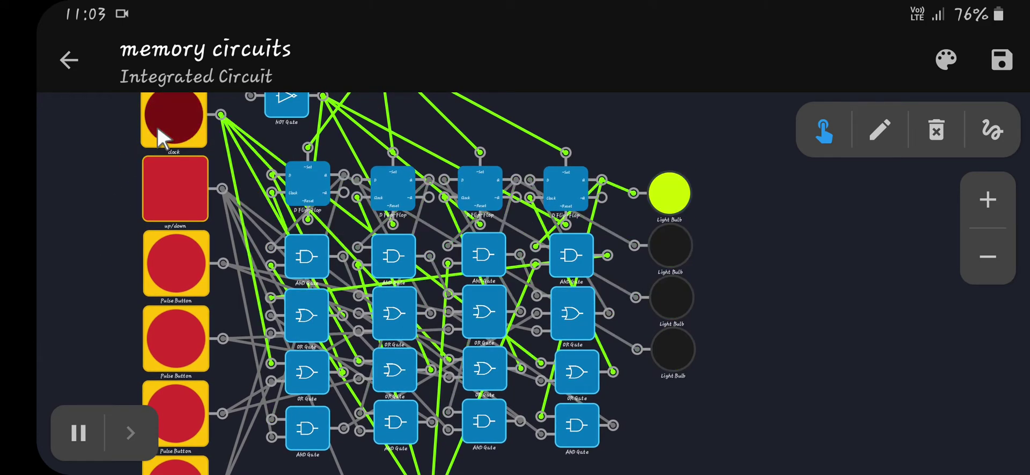
left_click(176, 264)
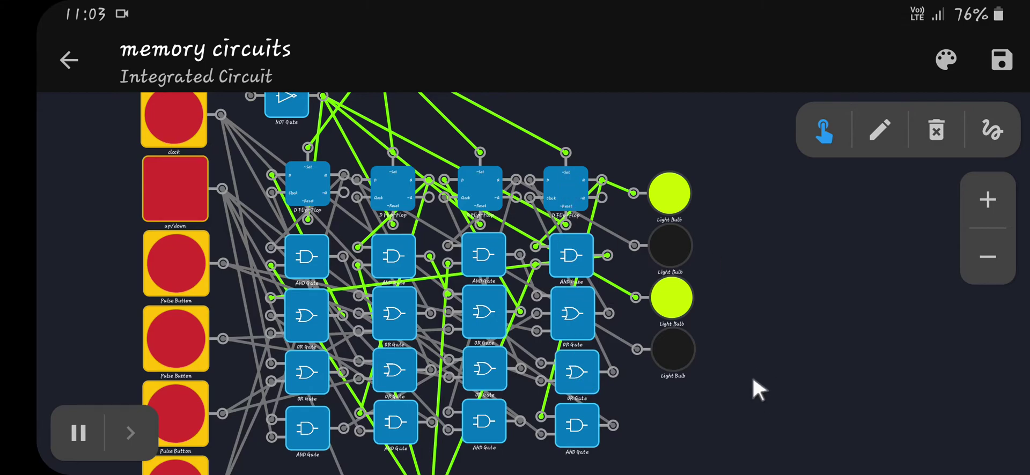
- In edit mode, pull the last column's lower OR gate aside to expose its wires, return it, and nudge the three-input OR gate above
left_click_drag(753, 377, 736, 323)
left_click(881, 140)
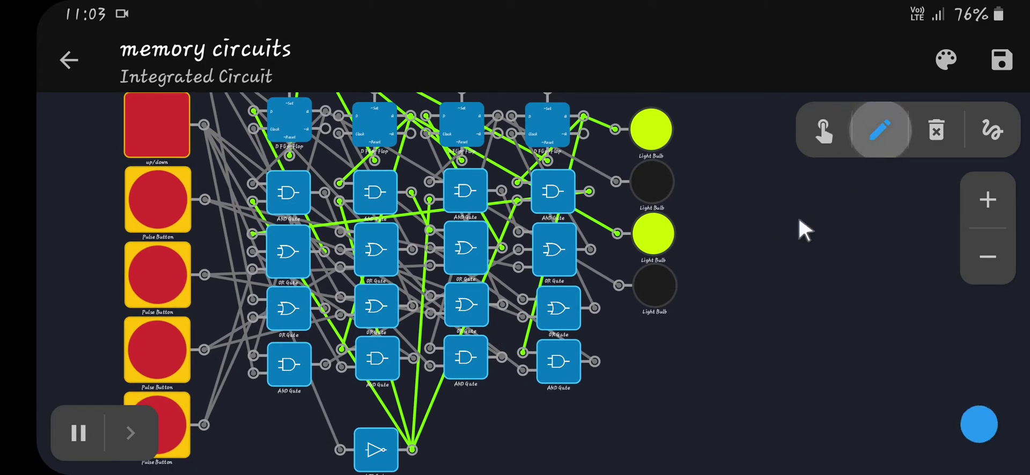
left_click(988, 204)
left_click_drag(555, 351, 586, 338)
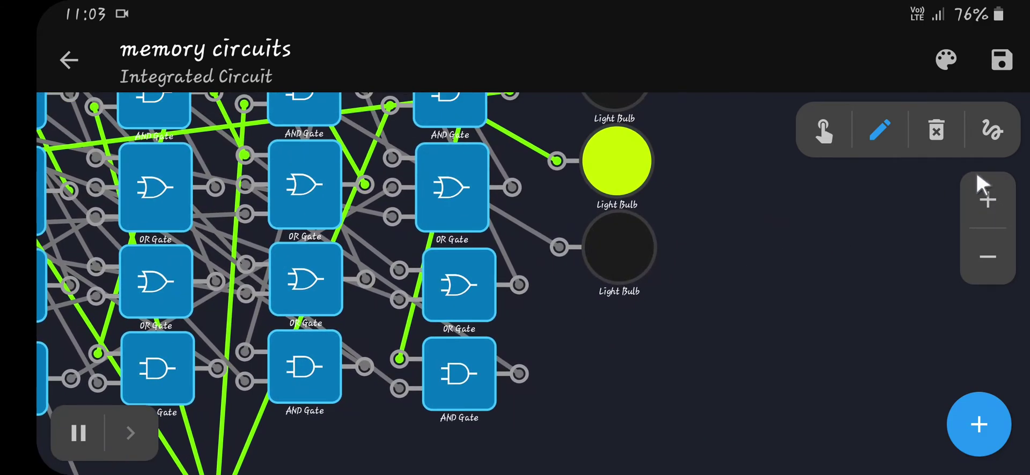
left_click_drag(448, 326, 560, 317)
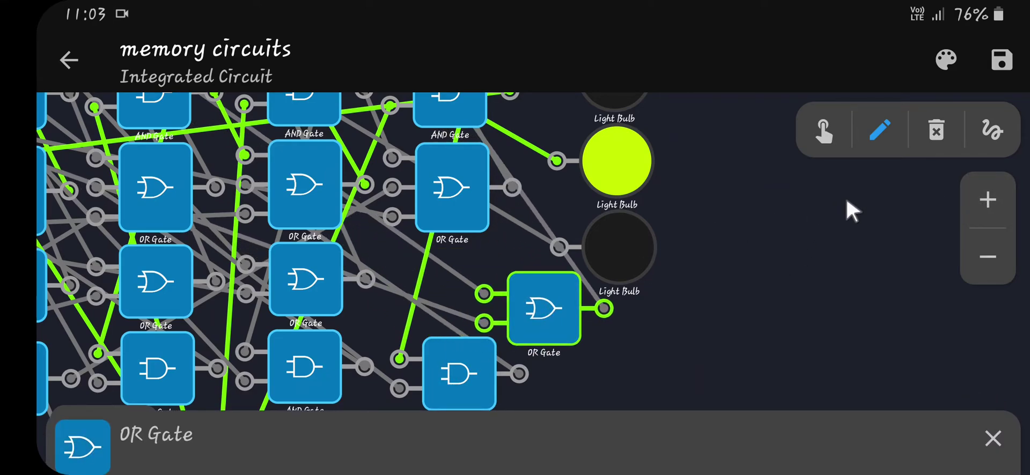
left_click(988, 258)
left_click_drag(490, 307, 448, 290)
mouse_move(455, 231)
left_mouse_down()
mouse_move(478, 243)
mouse_move(414, 298)
mouse_move(239, 327)
mouse_move(227, 339)
mouse_move(469, 245)
mouse_move(372, 192)
mouse_move(453, 233)
mouse_move(437, 146)
mouse_move(467, 201)
mouse_move(462, 248)
mouse_move(447, 243)
left_mouse_up()
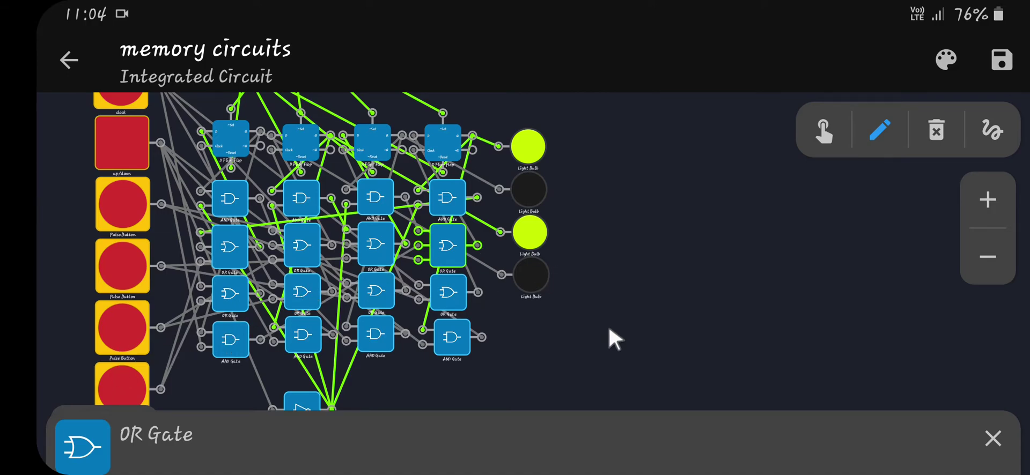
- Examine the wiring of the last column's bottom AND gate by moving it down and returning it beneath the OR gate
left_click_drag(610, 329, 611, 298)
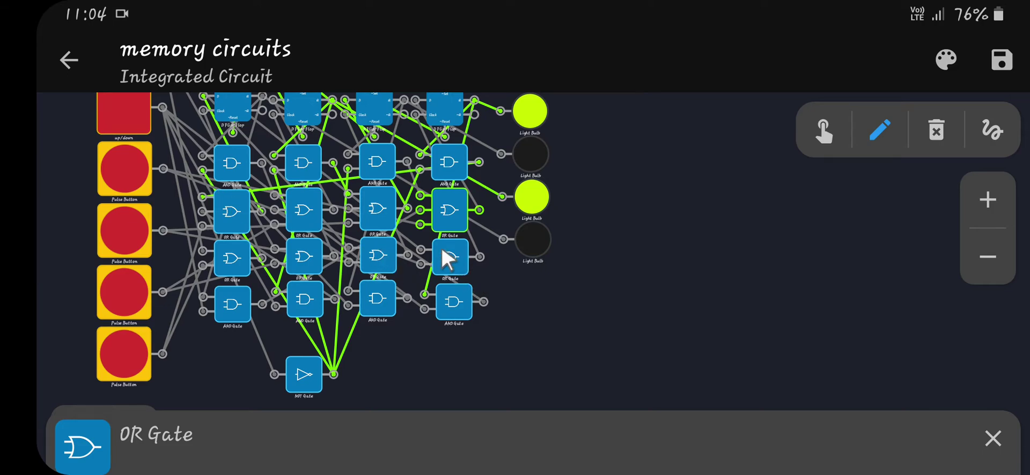
left_click_drag(536, 291, 523, 316)
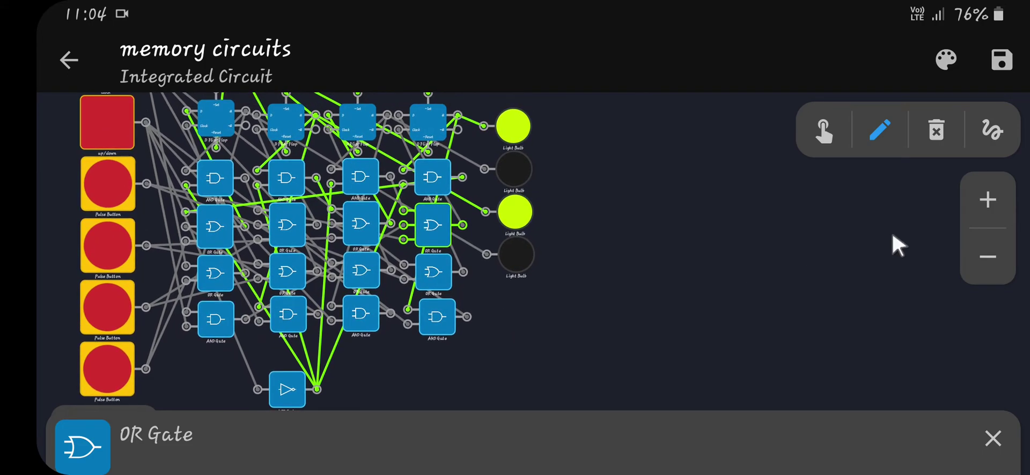
left_click(989, 215)
left_click_drag(502, 294, 559, 292)
left_click(989, 258)
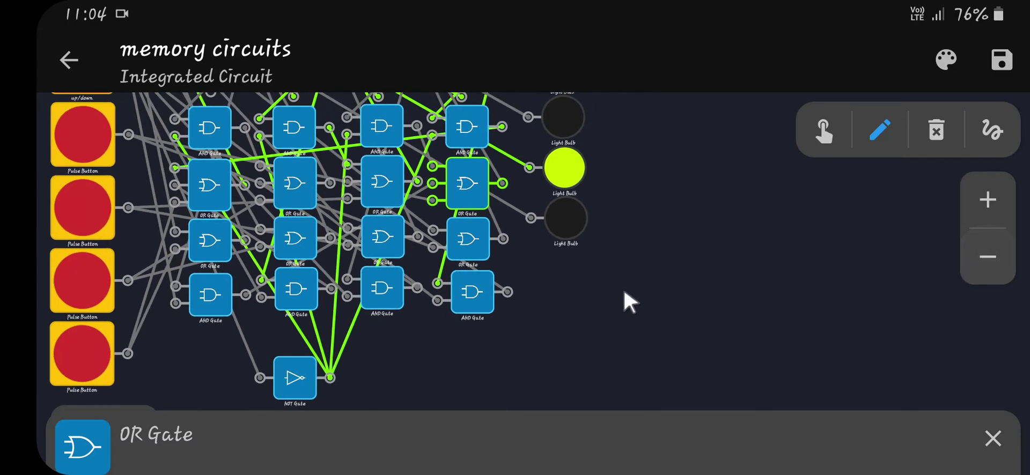
left_click_drag(469, 289, 495, 364)
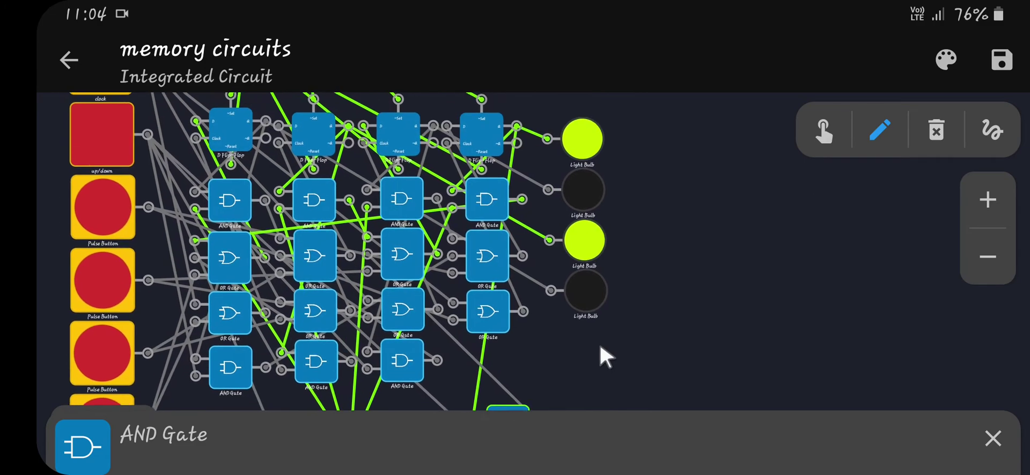
left_click_drag(432, 347, 418, 287)
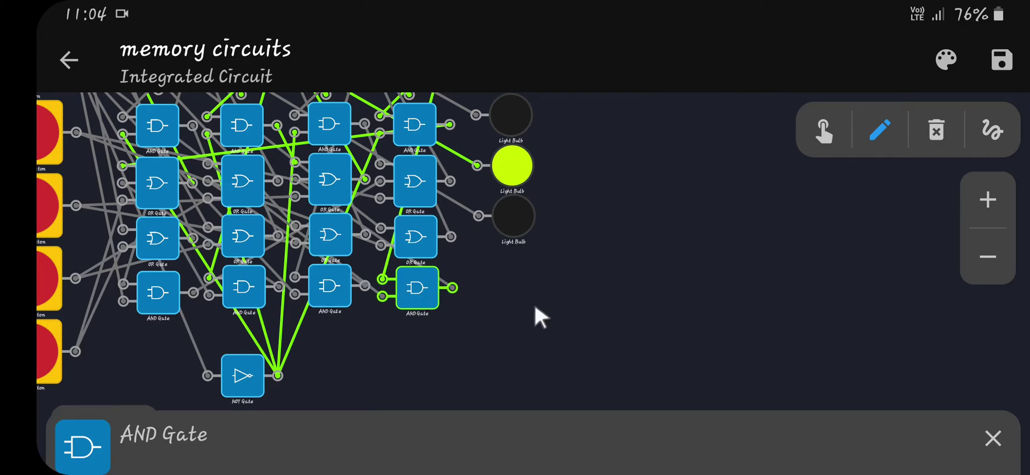
- Switch back to interact mode, pulse the gate-level shift register's clock to shift the lit bits, and reset the register
left_click_drag(536, 309, 730, 402)
left_click(171, 111)
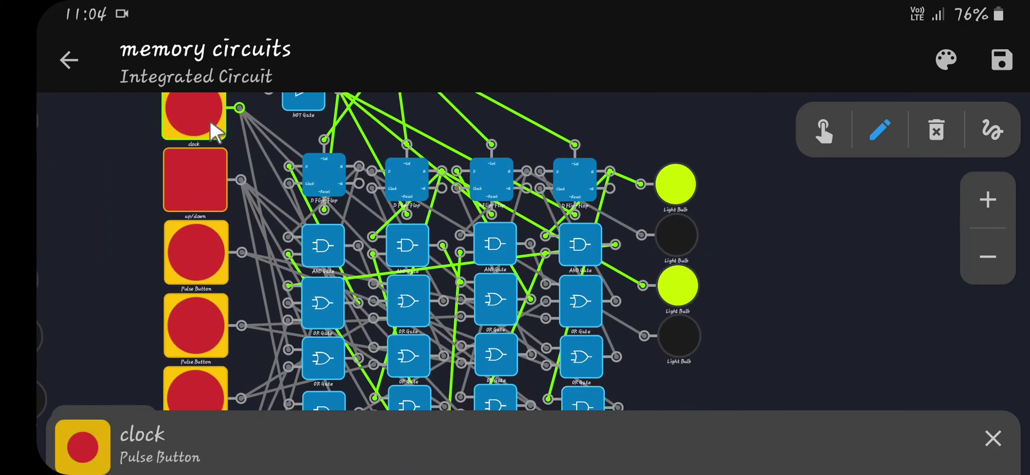
left_click(821, 131)
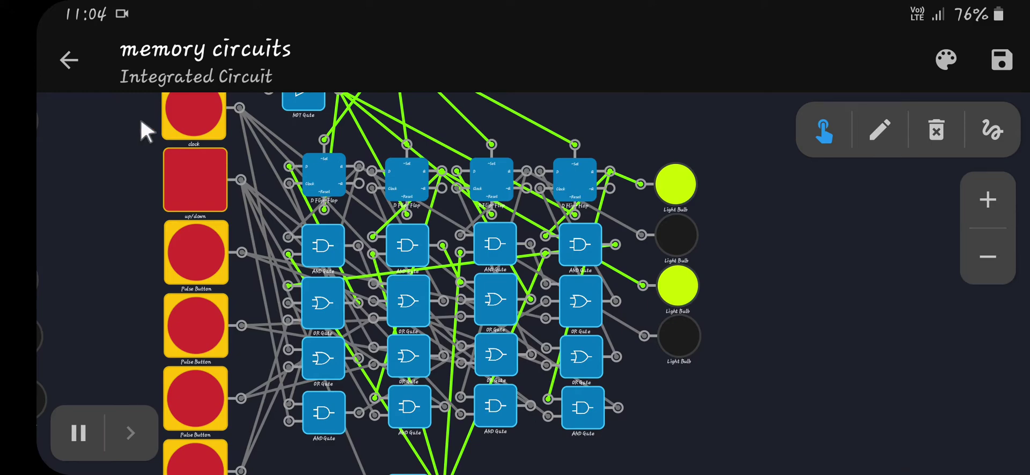
left_click(211, 108)
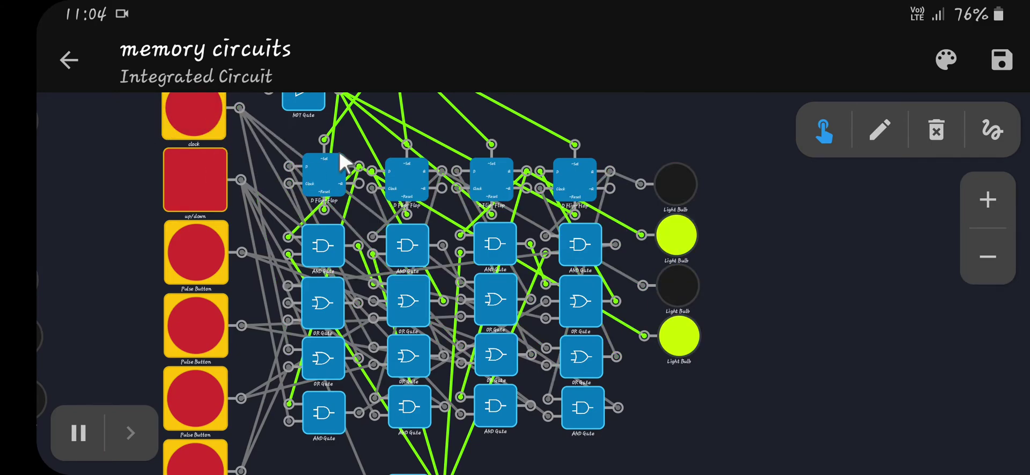
left_click_drag(569, 135, 724, 203)
left_click(299, 153)
left_click_drag(851, 292, 741, 131)
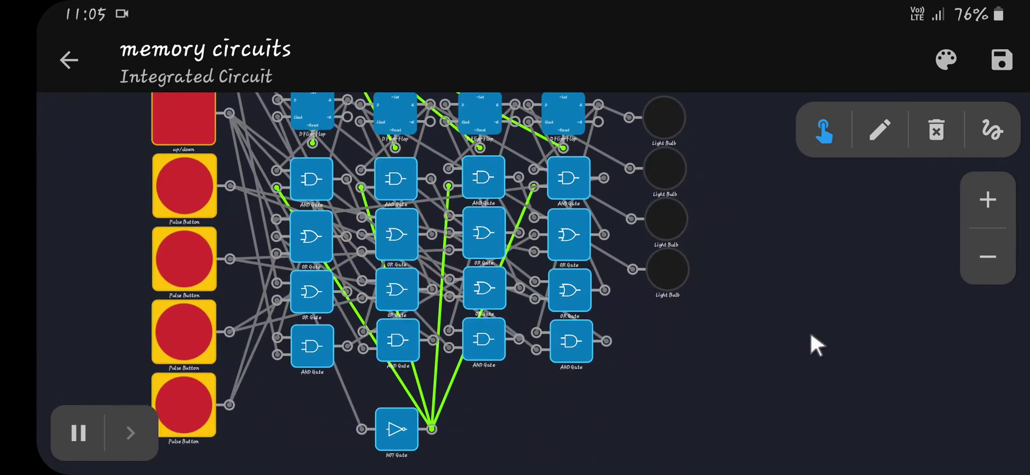
- Survey the remaining circuits, including the register feeding five seven-segment displays and the gate-level register beside it
left_click(988, 257)
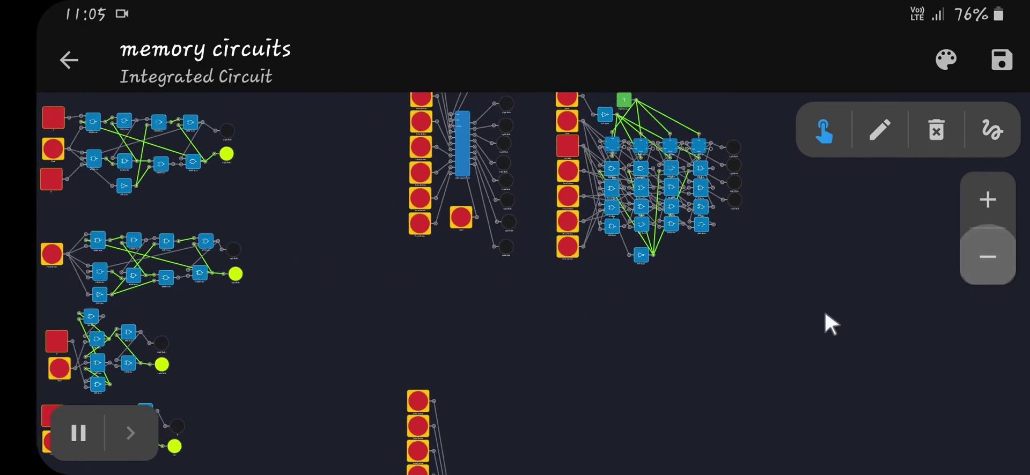
scroll(590, 277, "up", 3)
left_click_drag(545, 317, 533, 211)
left_click(969, 188)
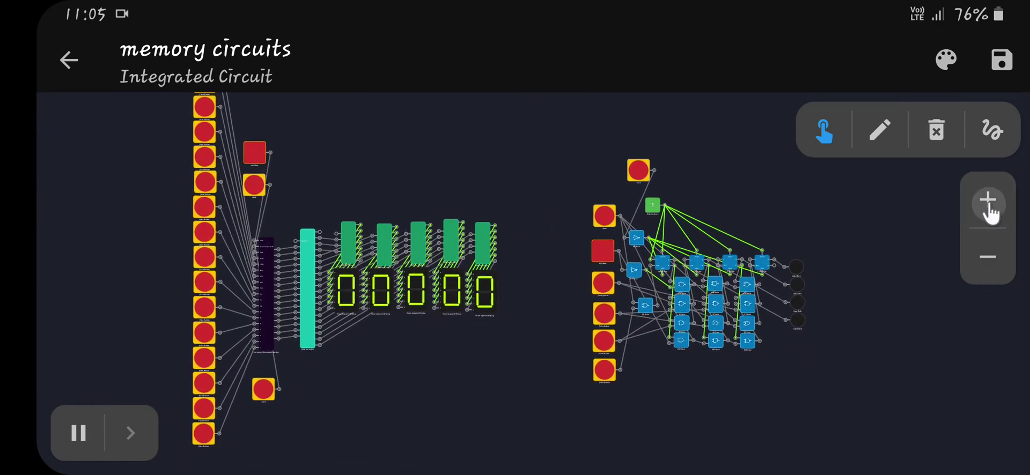
left_click(989, 203)
left_click_drag(575, 361, 582, 272)
scroll(559, 242, "up", 5)
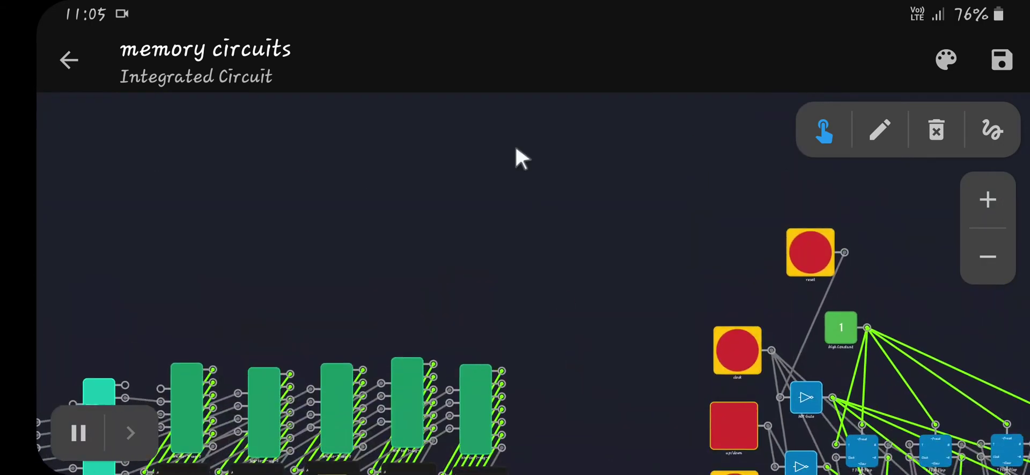
left_click(1001, 257)
middle_click(991, 256)
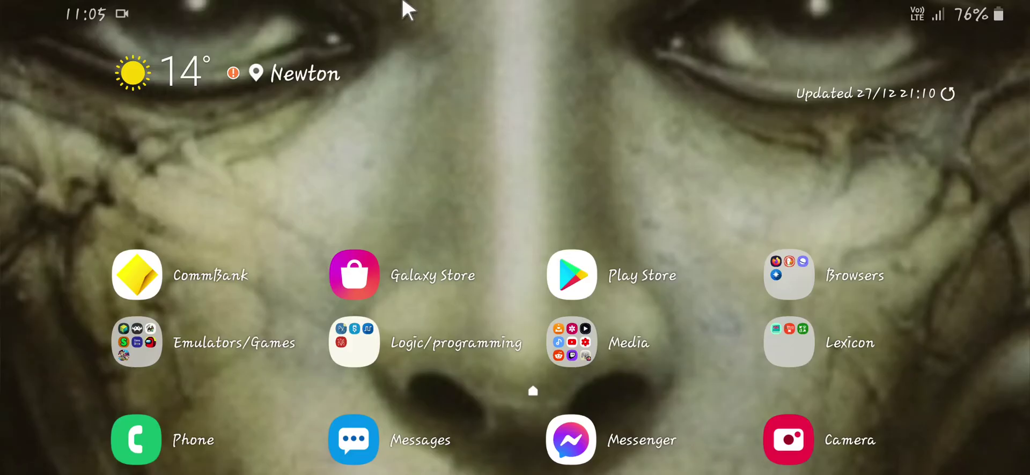
left_click_drag(435, 211, 416, 223)
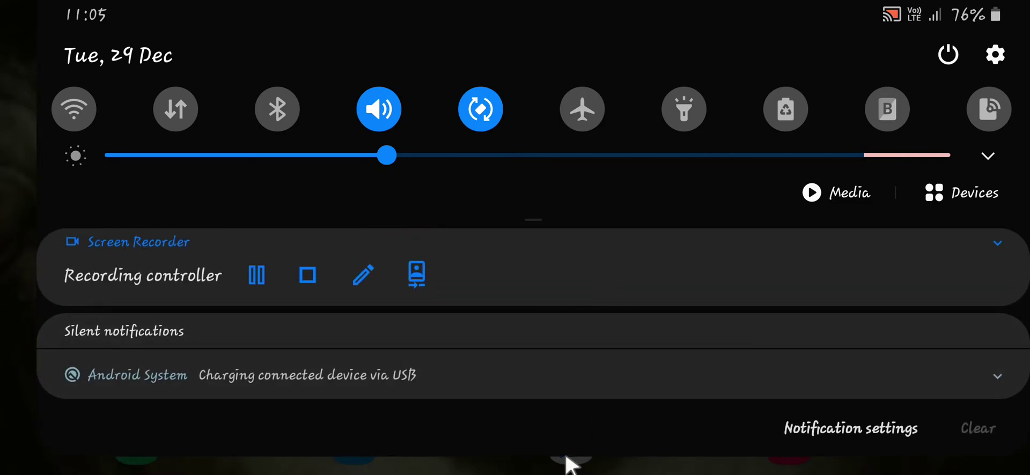
left_click_drag(568, 462, 494, 8)
left_click_drag(1023, 461, 524, 272)
left_click(530, 263)
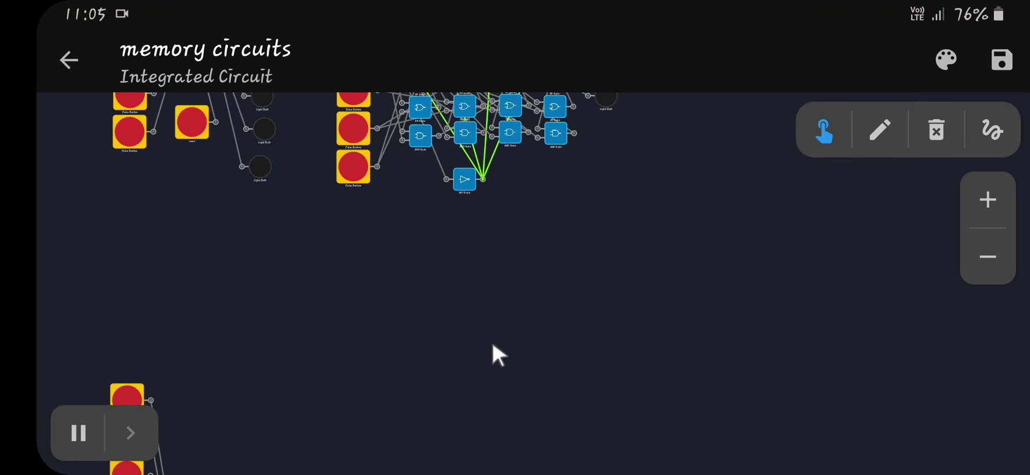
scroll(502, 341, "down", 2)
scroll(738, 145, "up", 10)
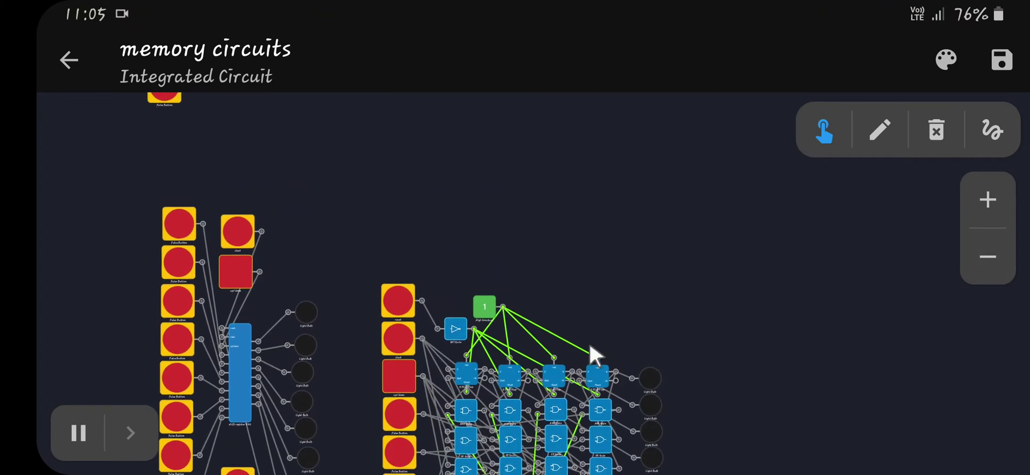
- Examine the gate-level parallel register's D flip-flops, High Constant wiring and AND gates up close
scroll(597, 354, "up", 10)
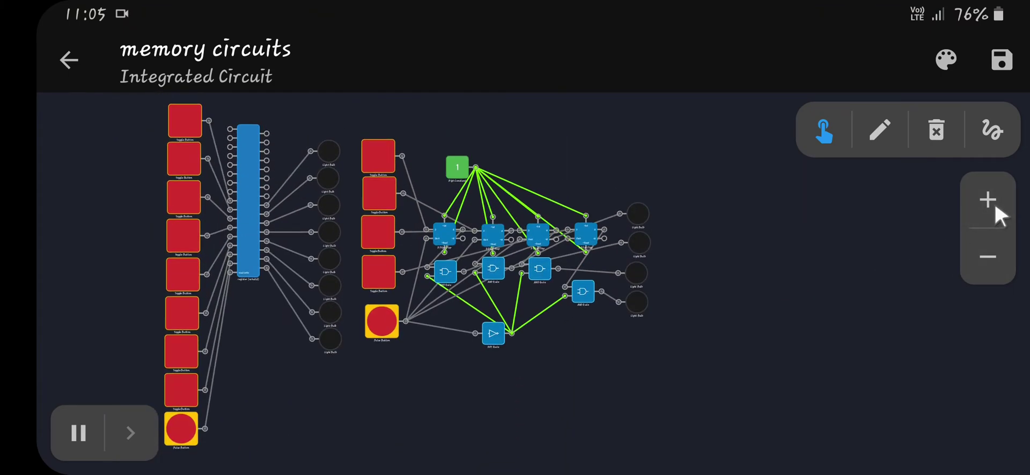
left_click(988, 200)
left_click_drag(791, 161, 756, 410)
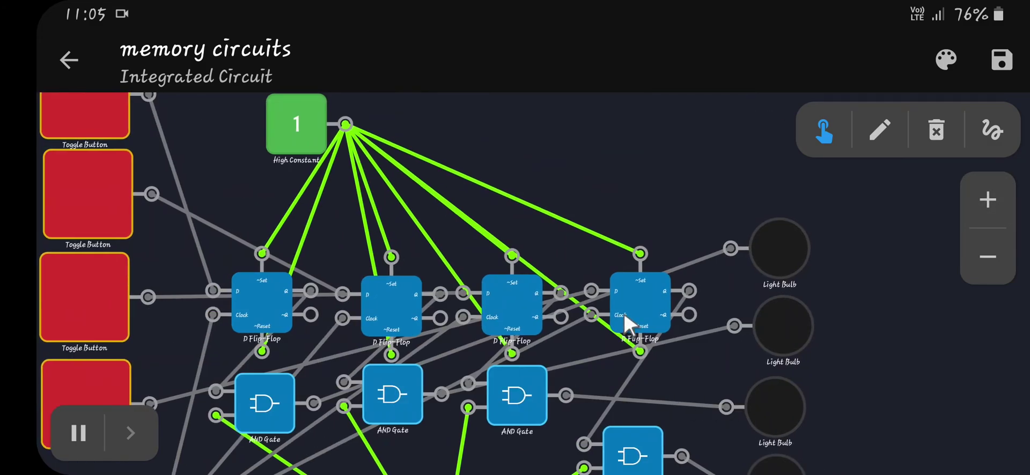
left_click(984, 262)
left_click_drag(901, 436, 768, 269)
- Examine the gate-level shift register's D flip-flops, NOT gate, High Constant connections and light bulb outputs
scroll(767, 270, "up", 4)
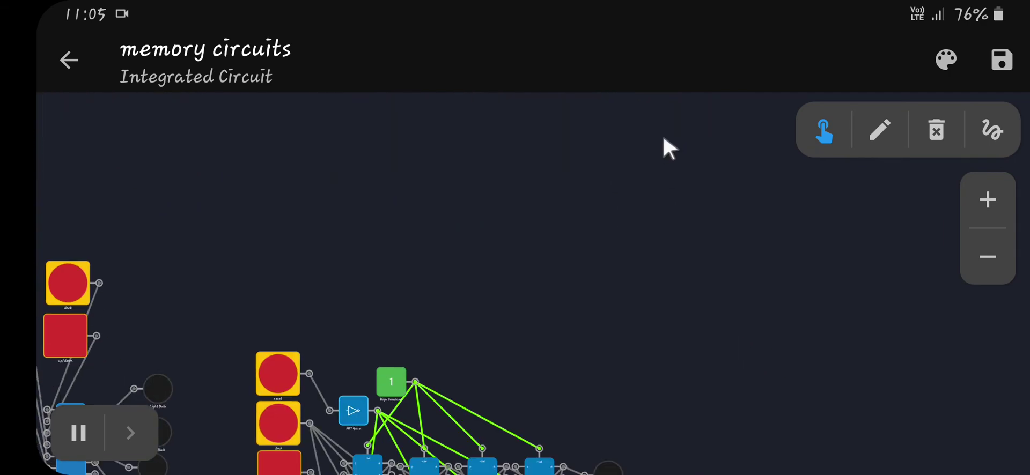
scroll(663, 136, "down", 3)
scroll(689, 257, "down", 2)
left_click(988, 200)
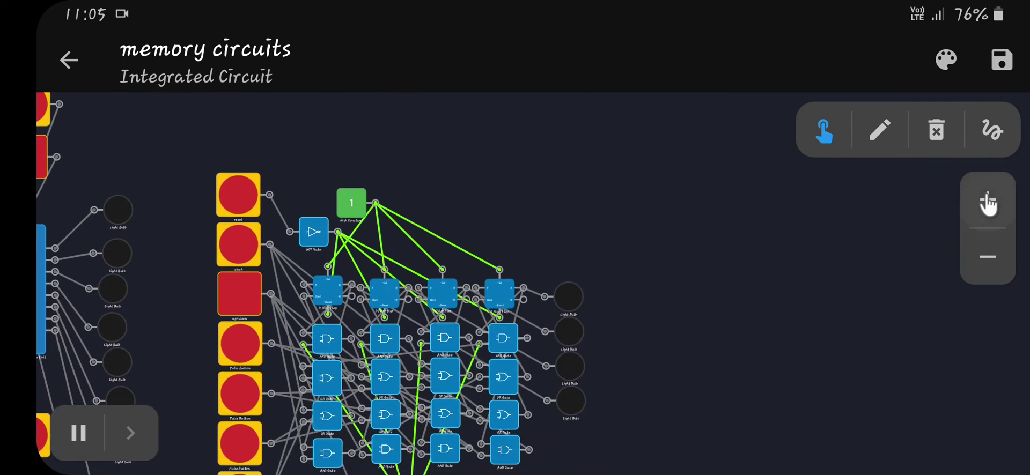
scroll(687, 306, "down", 3)
scroll(668, 262, "down", 4)
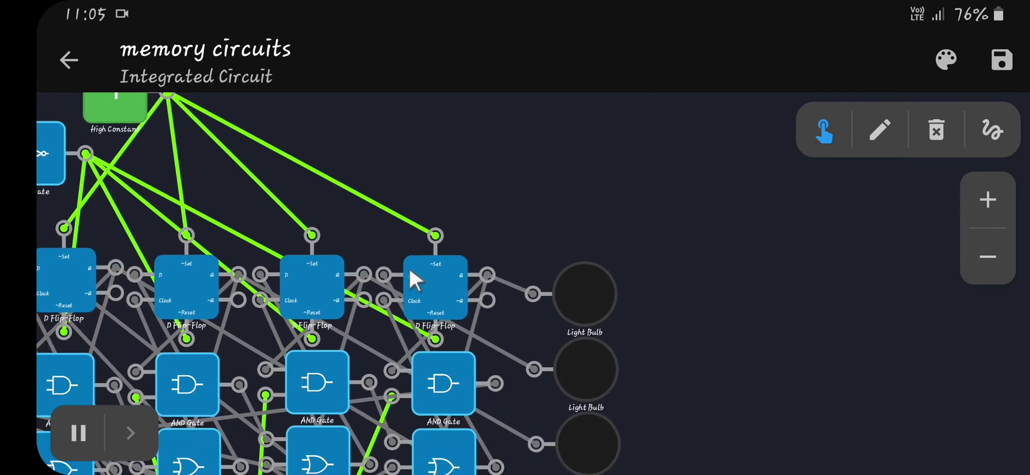
left_click(988, 258)
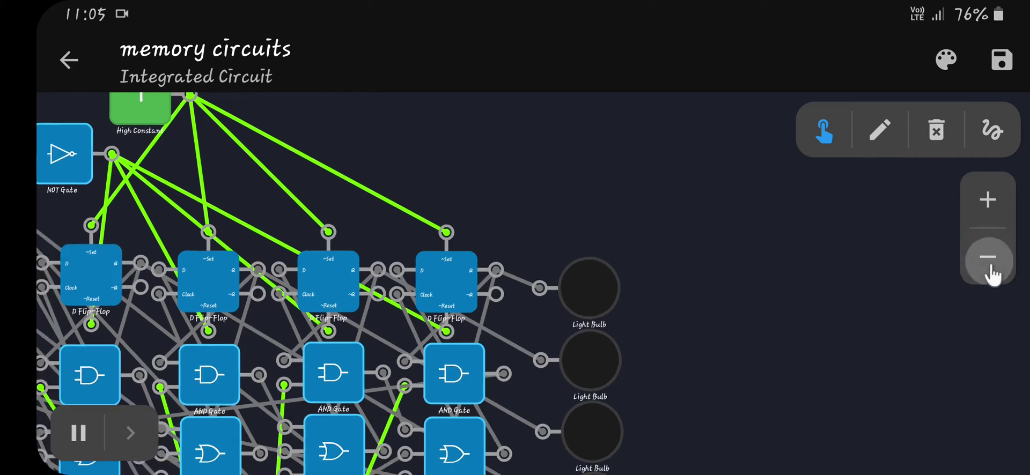
left_click_drag(751, 397, 702, 211)
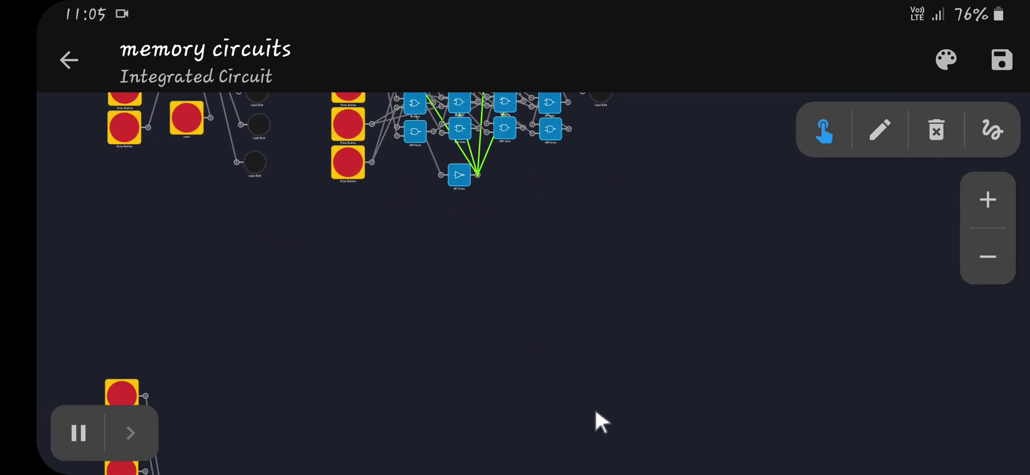
- Load 160 into the up/down counter chip feeding the five seven-segment displays, and pulse its clock to count up to 173
left_click_drag(596, 410, 558, 305)
left_click_drag(480, 386, 465, 225)
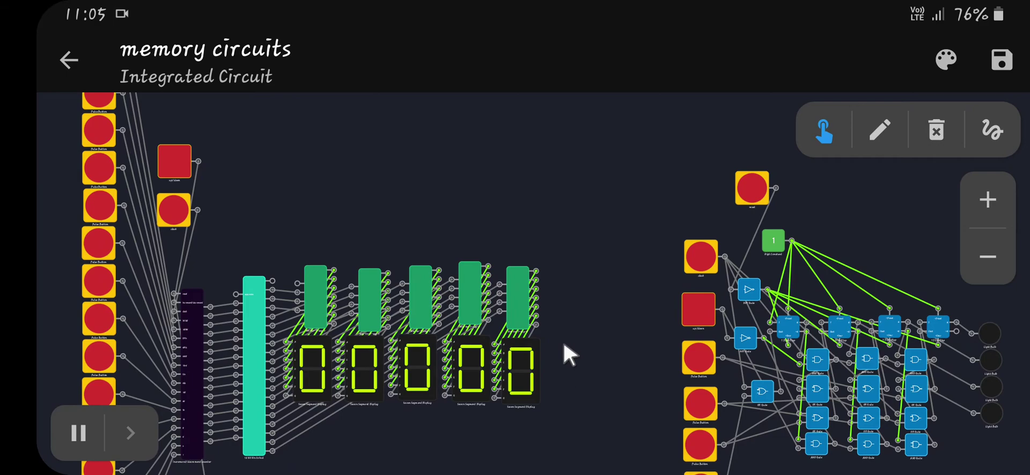
left_click_drag(563, 345, 568, 264)
left_click_drag(446, 357, 501, 292)
left_click(192, 239)
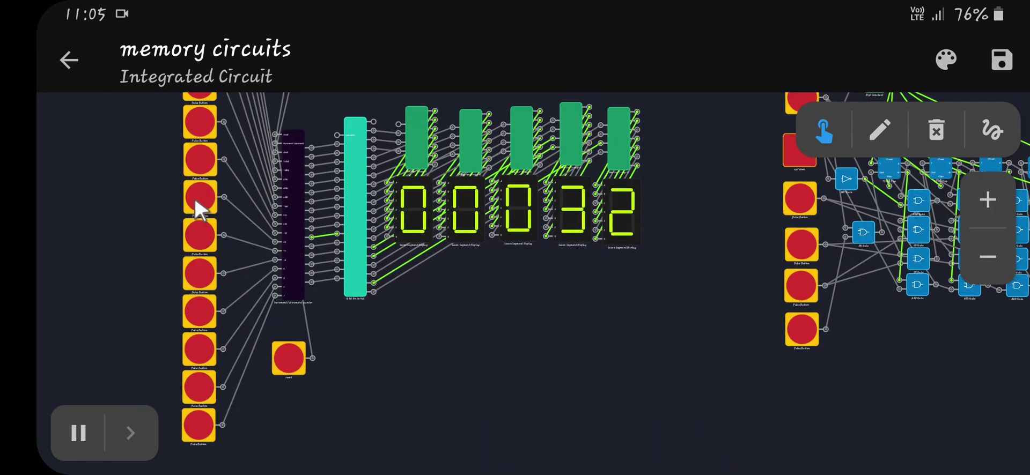
left_click(203, 156)
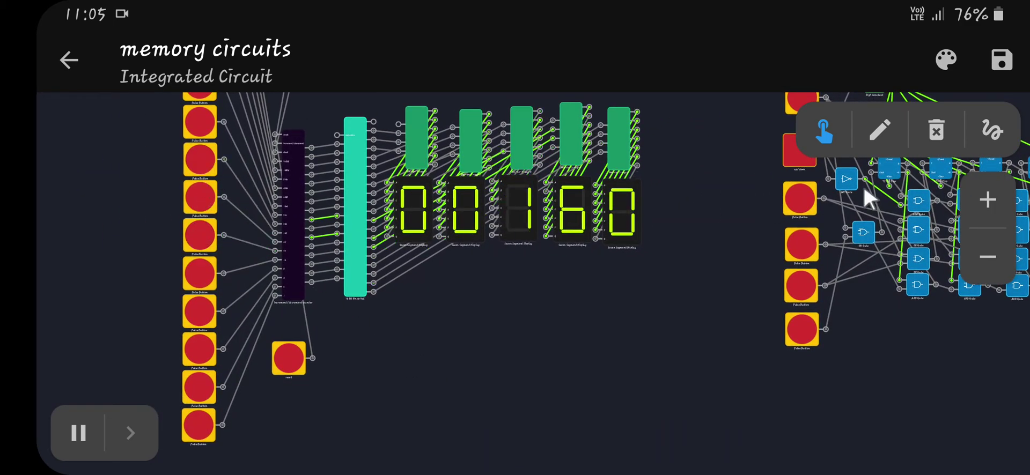
left_click_drag(639, 266, 644, 373)
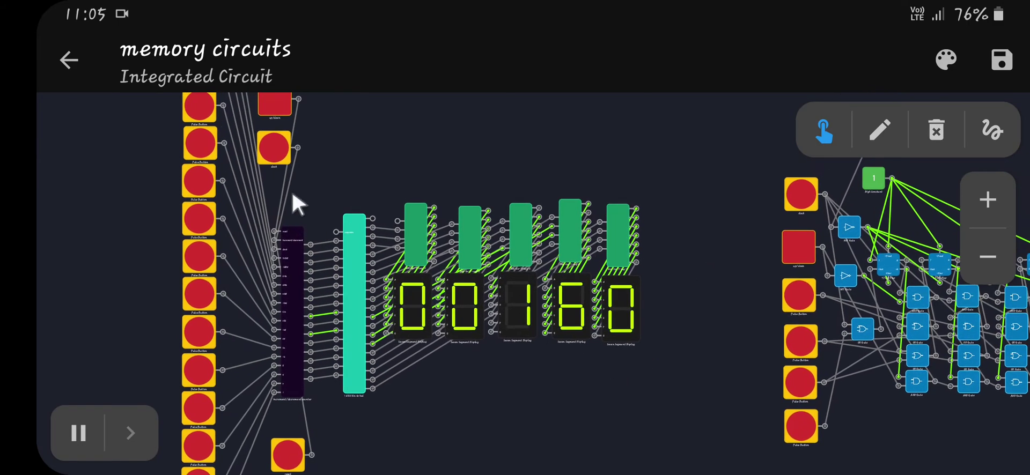
left_click(271, 148)
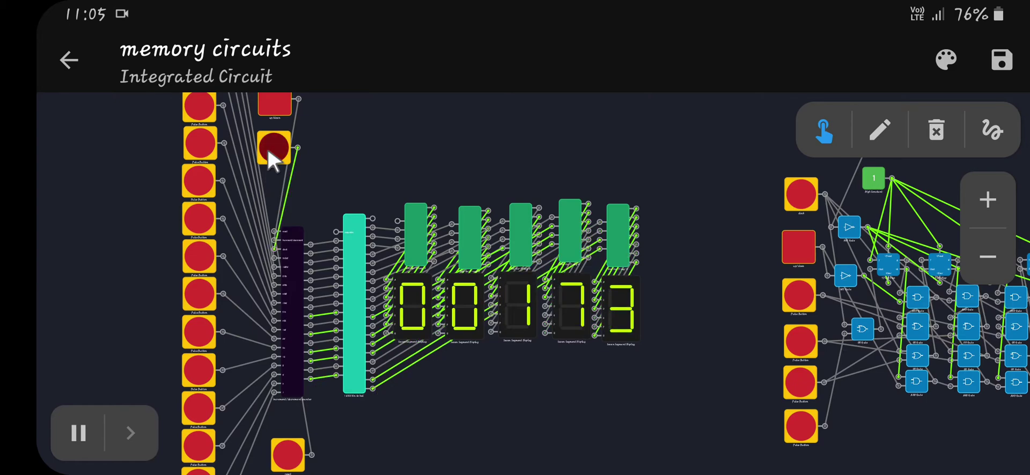
- Set the seven-segment counter to count down, clock it down to 161, then restore counting up and reset it
left_click(286, 98)
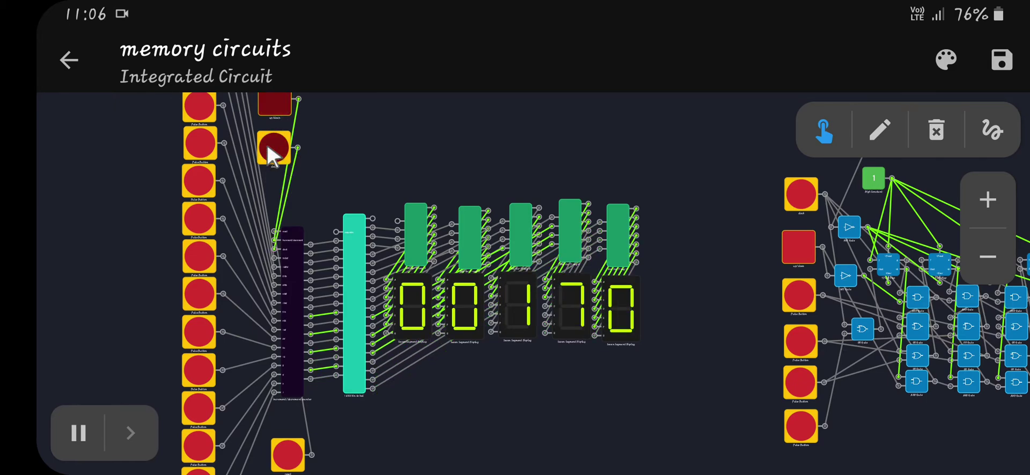
left_click(268, 148)
left_click(267, 144)
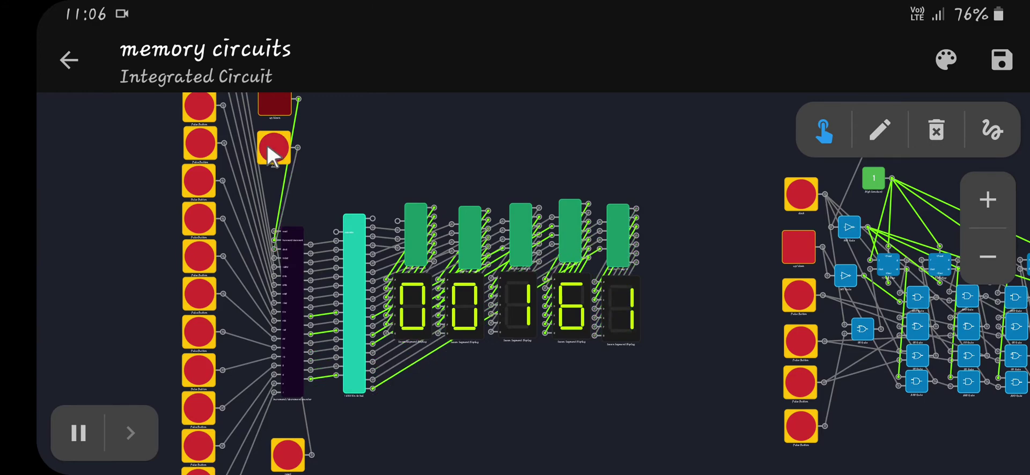
left_click(273, 110)
left_click(288, 455)
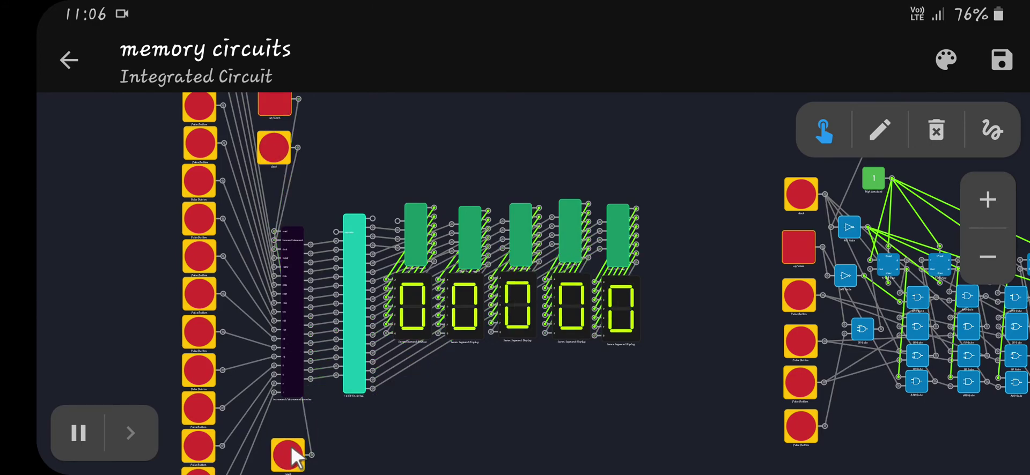
- Count the seven-segment counter up to 5, clock it down past zero to 65531, then restore counting up and reset it
left_click(275, 150)
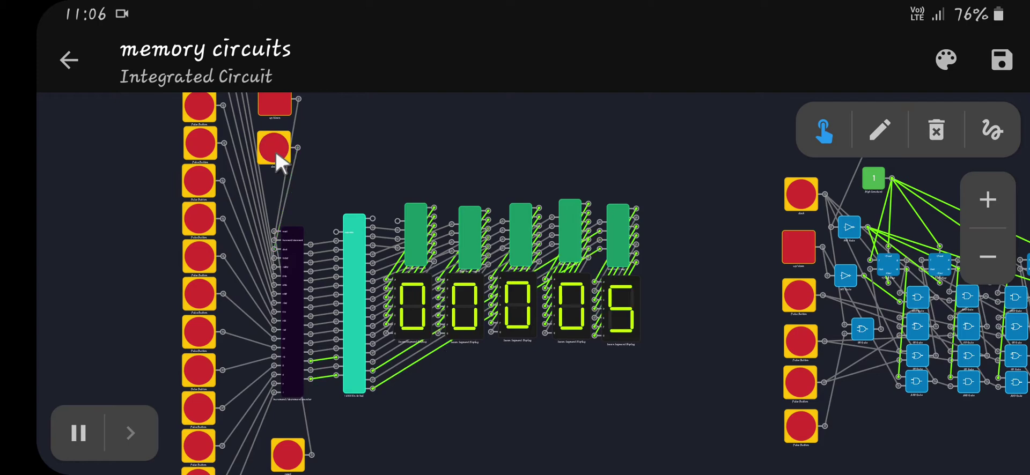
left_click(276, 107)
left_click(275, 144)
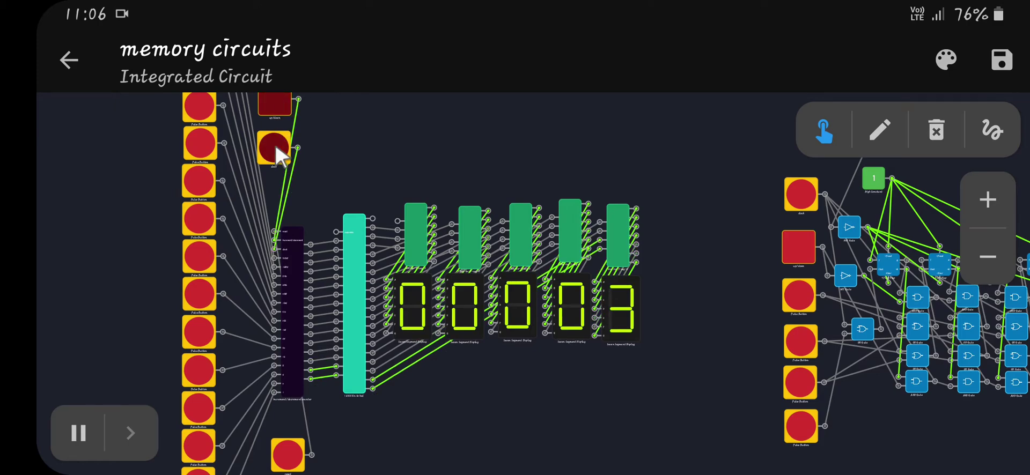
left_click(275, 144)
left_click(276, 102)
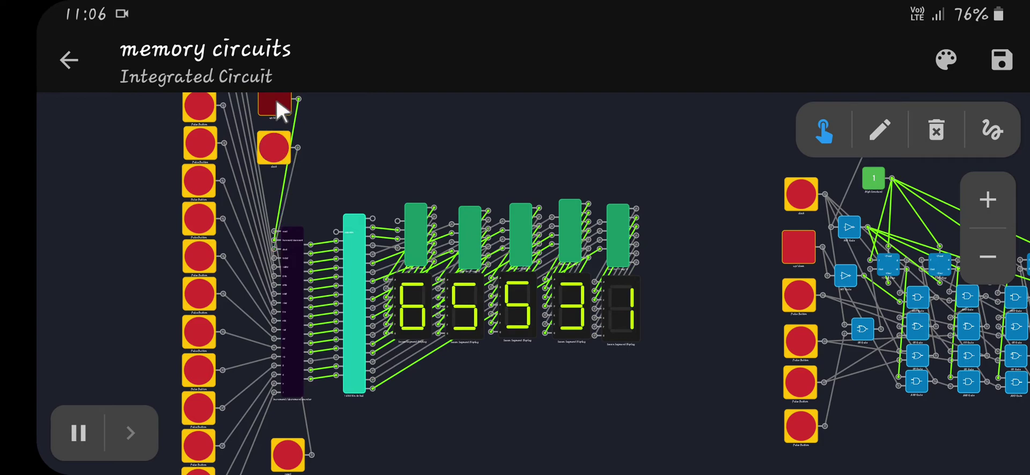
left_click(306, 447)
- In edit mode, move the gate-level up/down counter's upper NOT gate to the far side of the High Constant
left_click_drag(690, 429, 291, 411)
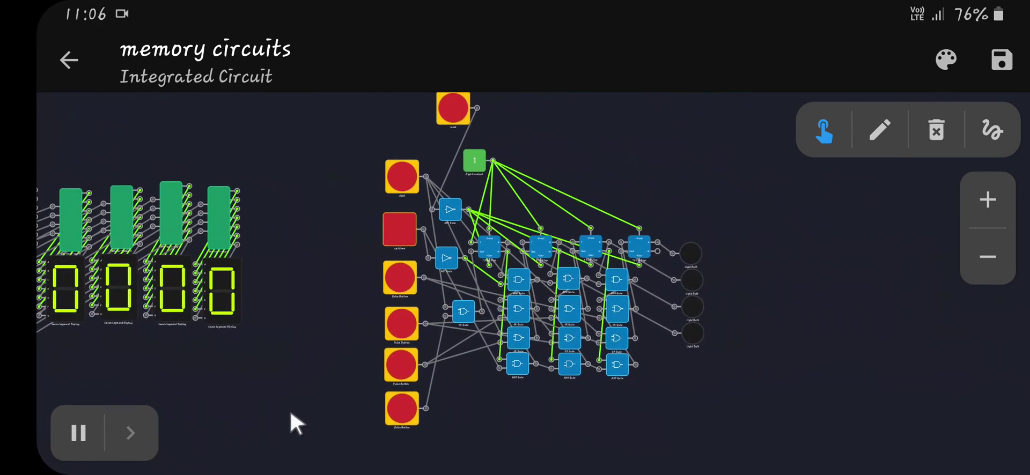
left_click(993, 196)
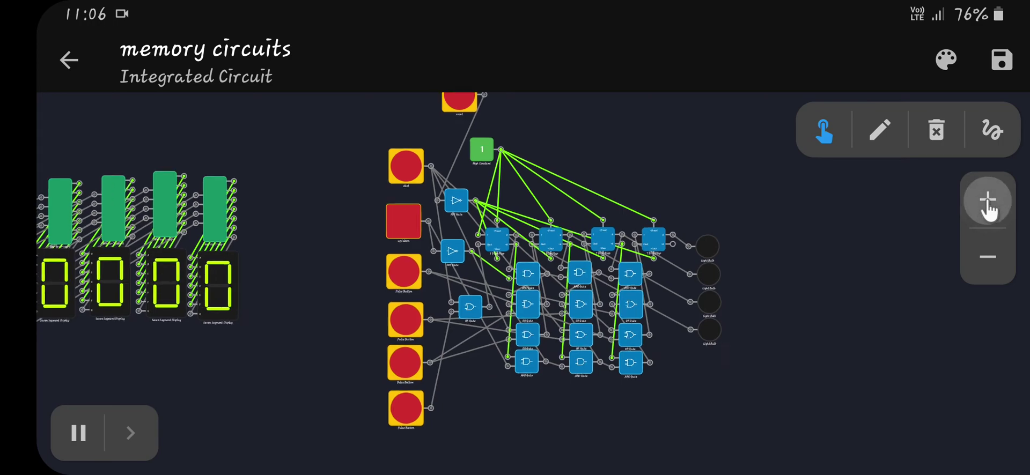
left_click_drag(912, 440, 637, 446)
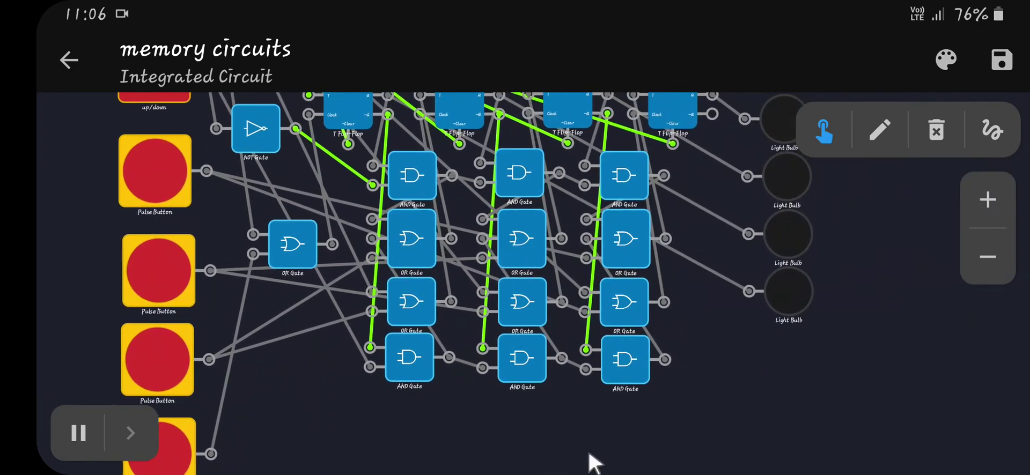
left_click_drag(870, 249, 887, 363)
left_click_drag(607, 159, 513, 263)
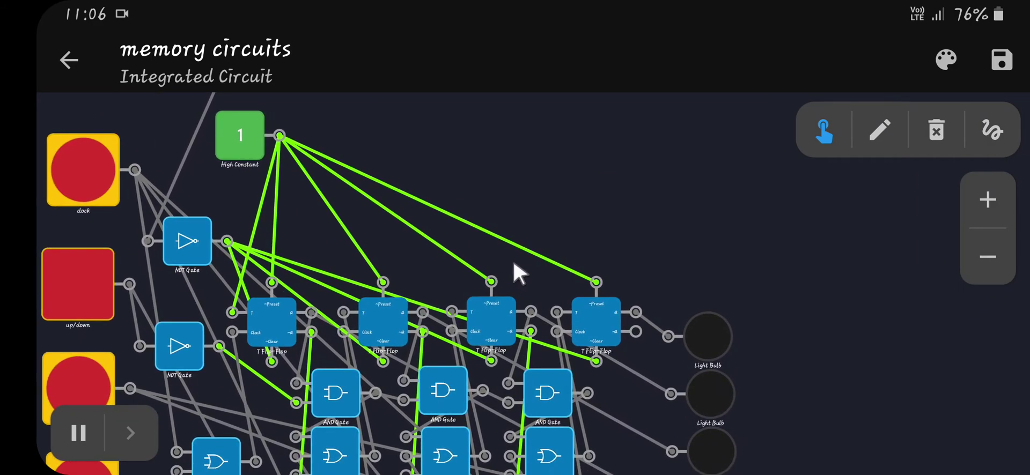
mouse_move(172, 239)
left_mouse_down()
mouse_move(430, 210)
mouse_move(526, 157)
mouse_move(508, 115)
mouse_move(473, 144)
mouse_move(523, 112)
left_mouse_up()
left_click(883, 134)
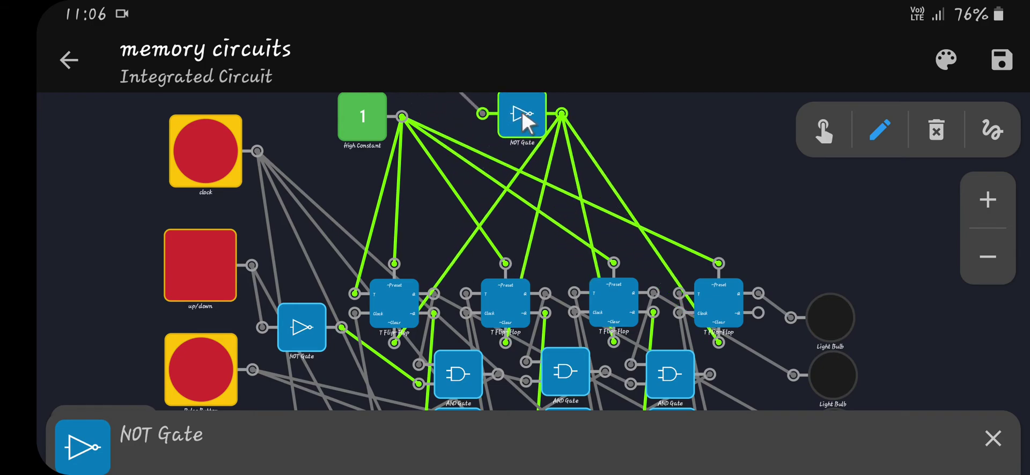
- Inspect the gate-level counter's lower gates and second pulse button below the up/down toggle, then return to interact mode
left_click_drag(821, 258, 784, 184)
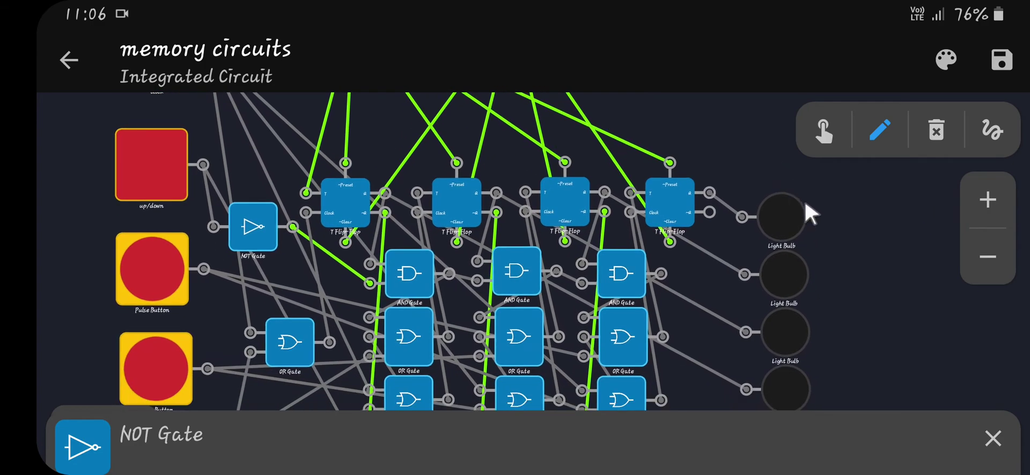
left_click_drag(871, 336, 861, 234)
left_click(987, 257)
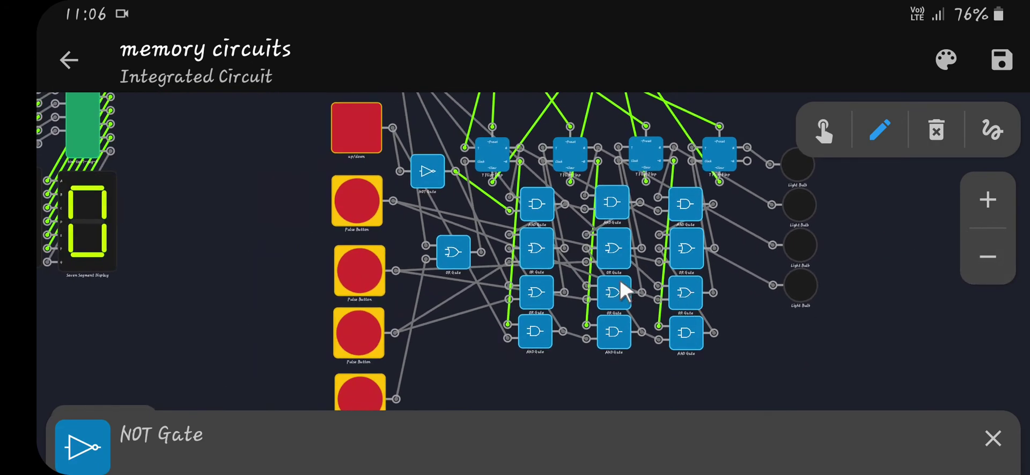
left_click(378, 266)
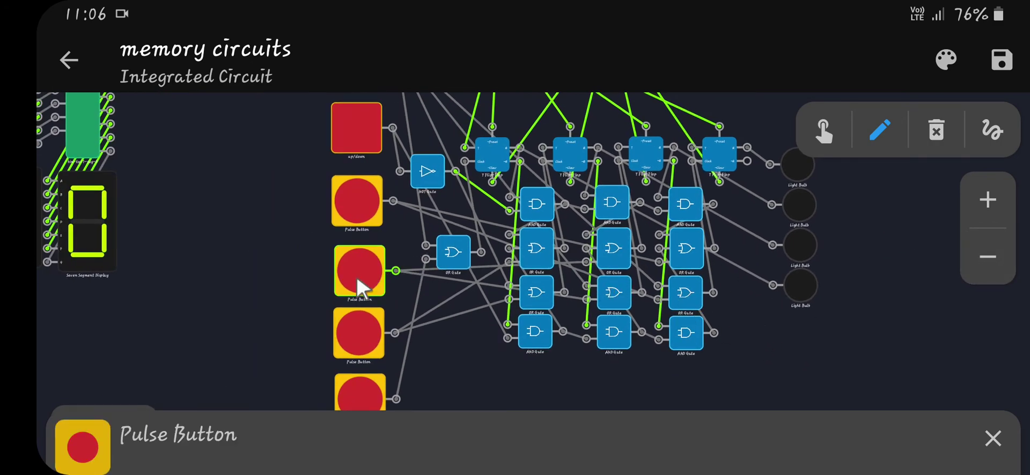
left_click(818, 134)
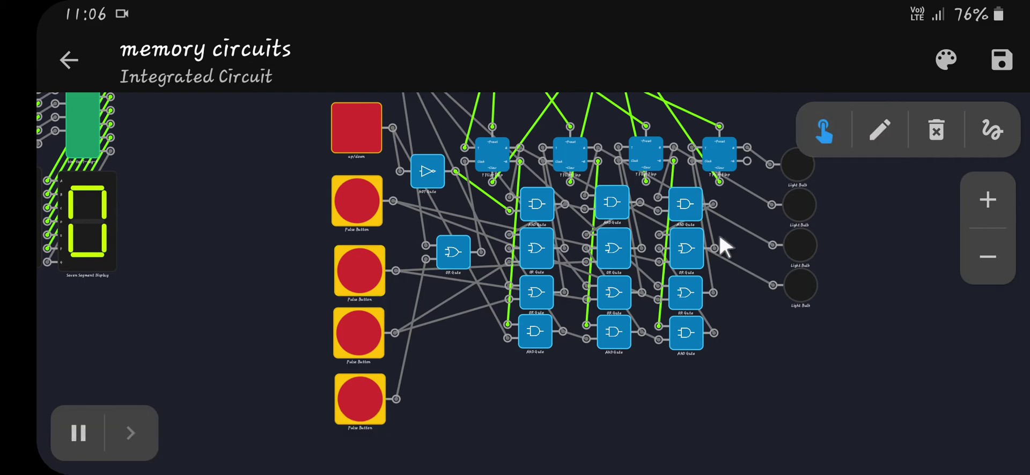
- Trace the wiring between the gate-level counter's pulse buttons, OR gate, NOT gates, High Constant and T flip-flops
left_click(998, 200)
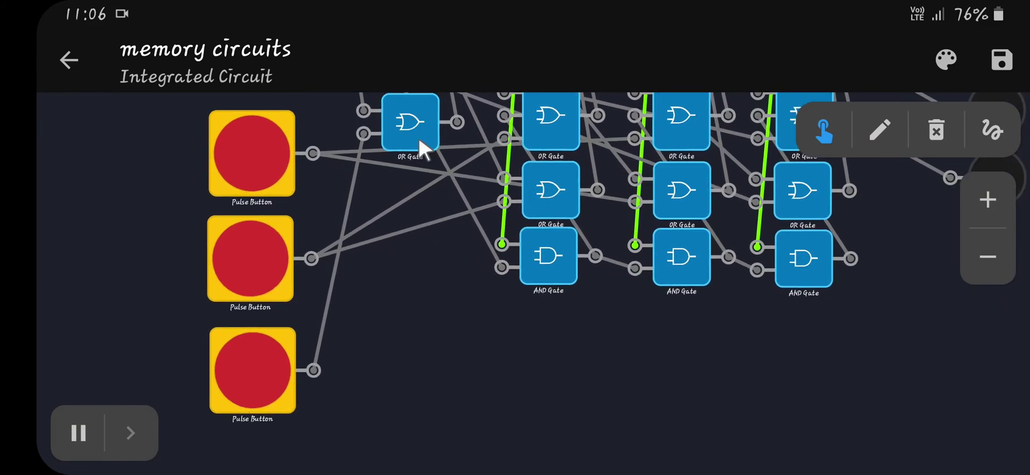
left_click_drag(411, 192, 407, 353)
left_click_drag(391, 250, 359, 141)
left_click_drag(398, 311, 336, 435)
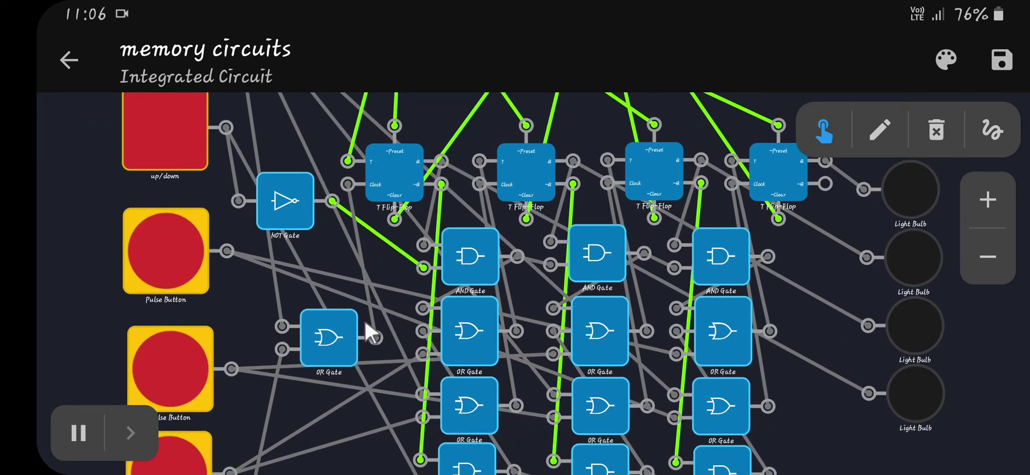
left_click_drag(308, 119, 312, 314)
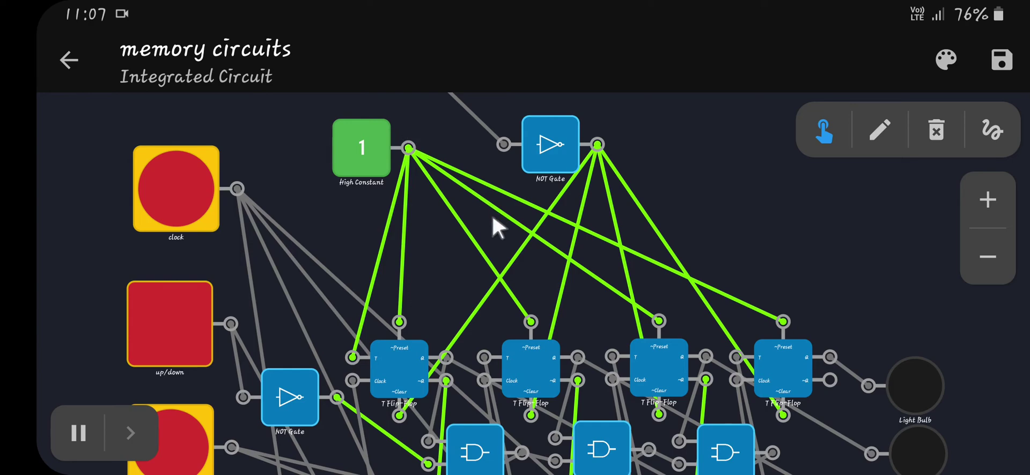
left_click_drag(481, 259, 385, 128)
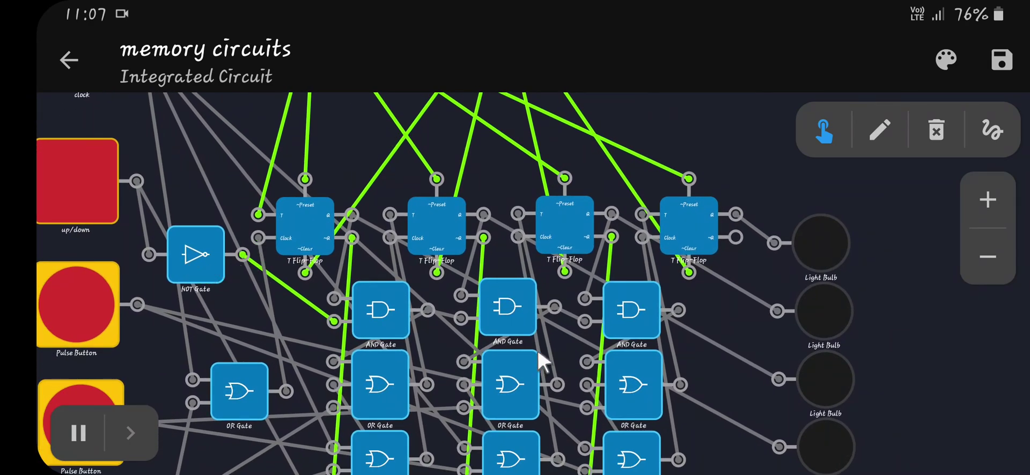
- Switch the gate-level counter's up/down toggle on and off twice to compare which gate wires carry the signal
left_click(85, 177)
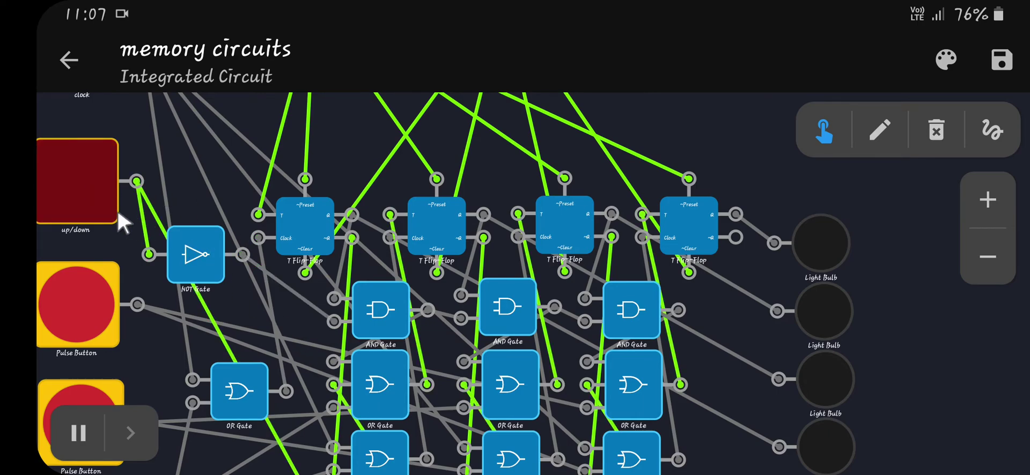
left_click(75, 183)
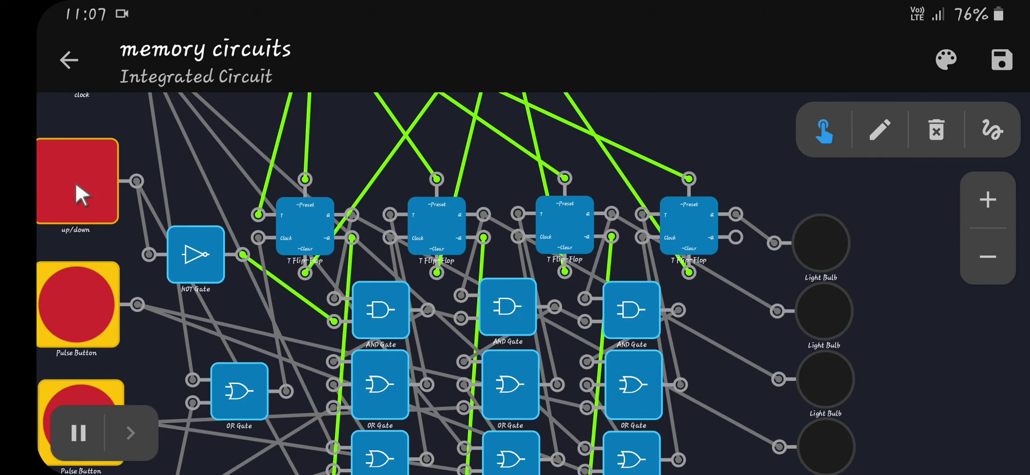
left_click(94, 192)
left_click(94, 194)
- In edit mode, adjust the positions of the first gate column's upper AND gate and three-input OR gate under the first T flip-flop
left_click_drag(318, 334, 260, 291)
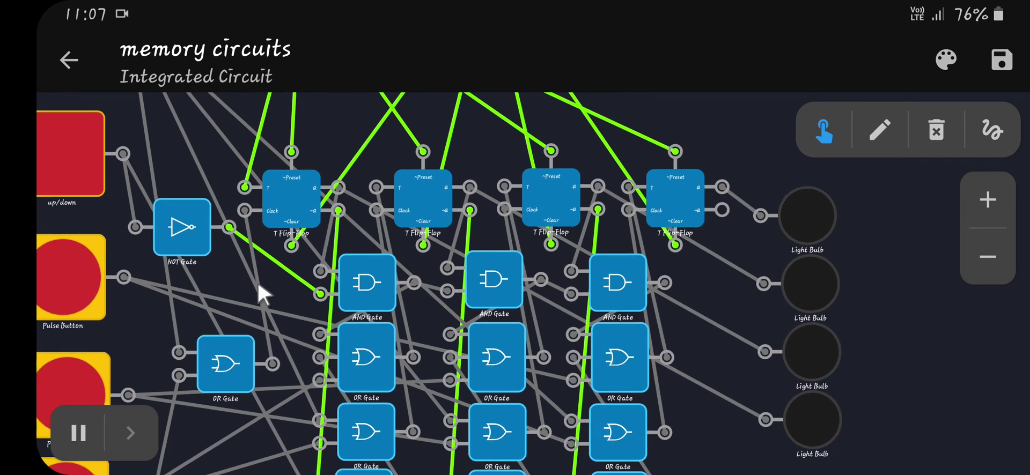
left_click(880, 130)
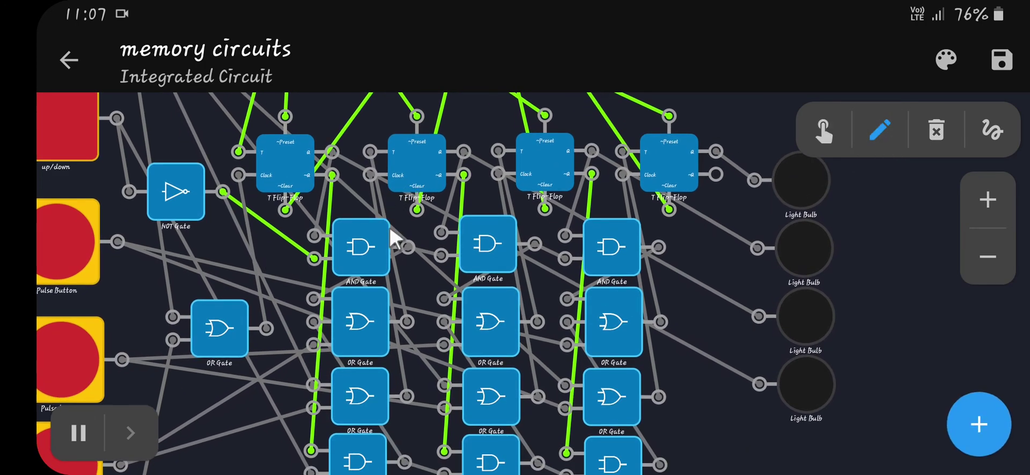
mouse_move(361, 249)
left_mouse_down()
mouse_move(319, 248)
mouse_move(387, 240)
mouse_move(362, 240)
left_mouse_up()
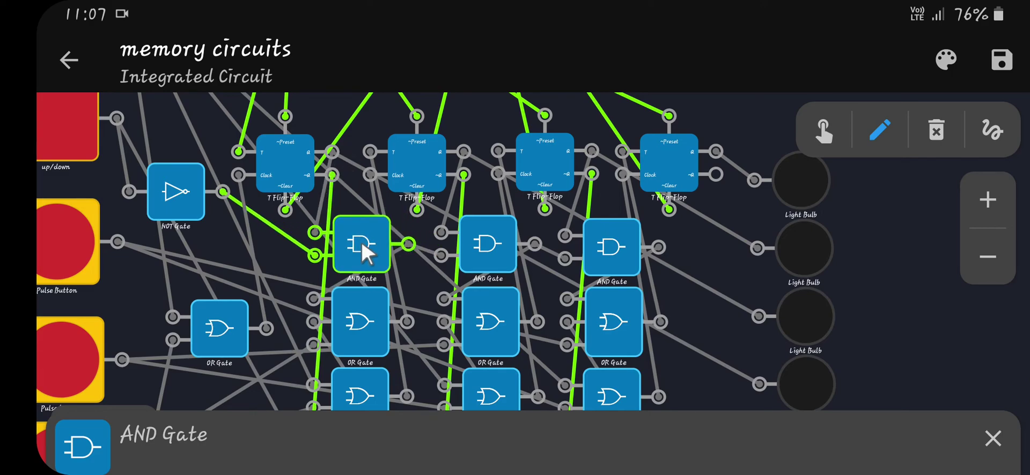
mouse_move(371, 234)
left_mouse_down()
mouse_move(368, 247)
mouse_move(339, 247)
mouse_move(381, 231)
mouse_move(354, 244)
mouse_move(368, 243)
left_mouse_up()
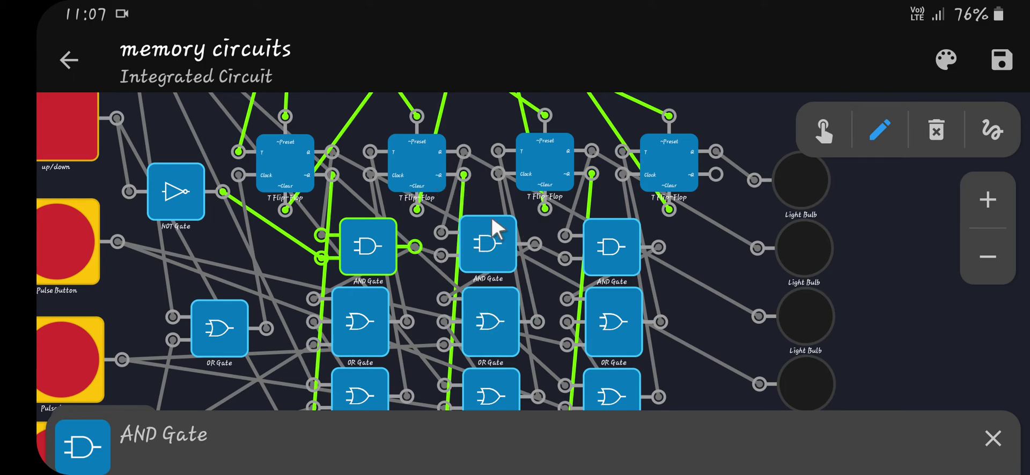
mouse_move(373, 240)
left_mouse_down()
mouse_move(346, 239)
mouse_move(359, 250)
mouse_move(360, 240)
left_mouse_up()
mouse_move(351, 313)
left_mouse_down()
mouse_move(380, 326)
mouse_move(359, 326)
mouse_move(368, 328)
mouse_move(361, 317)
left_mouse_up()
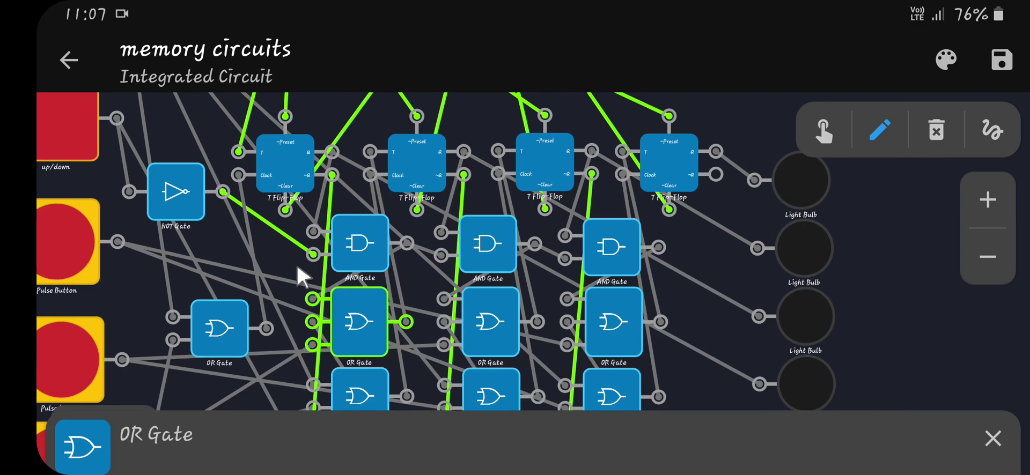
- Move the first column's two-input OR gate up above the first T flip-flop and bring it back over the lower AND gate
scroll(260, 242, "down", 3)
mouse_move(344, 296)
left_mouse_down()
mouse_move(281, 301)
mouse_move(350, 307)
mouse_move(340, 304)
left_mouse_up()
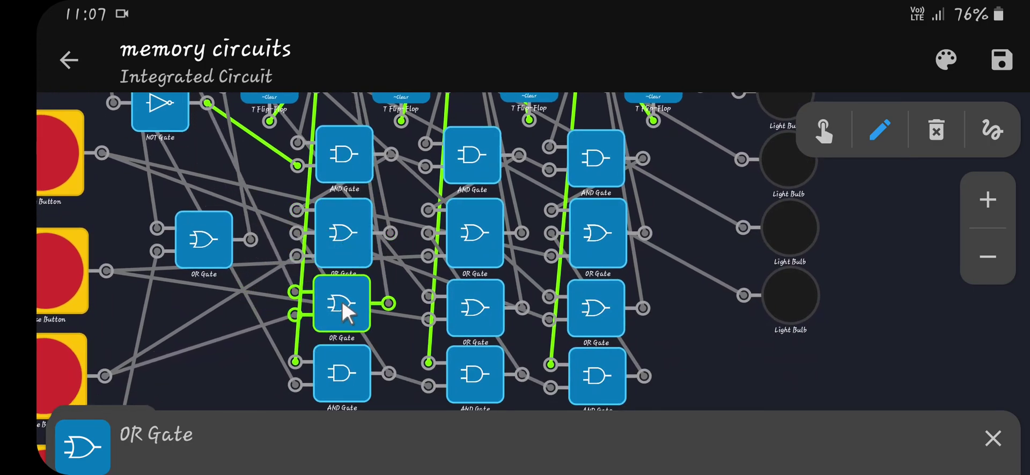
left_click_drag(250, 287, 307, 382)
left_click_drag(387, 392, 259, 124)
left_click_drag(179, 95, 206, 128)
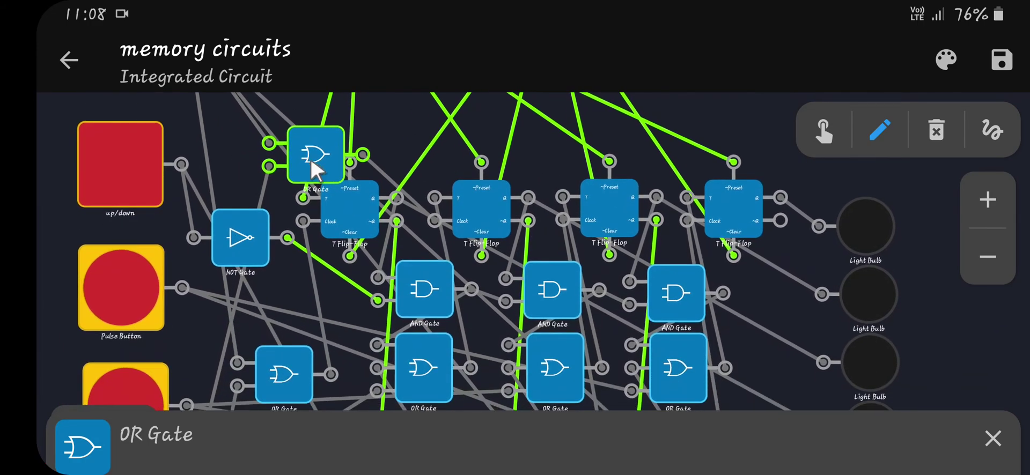
left_click_drag(310, 159, 403, 442)
left_click_drag(350, 380, 269, 185)
left_click_drag(313, 228, 340, 246)
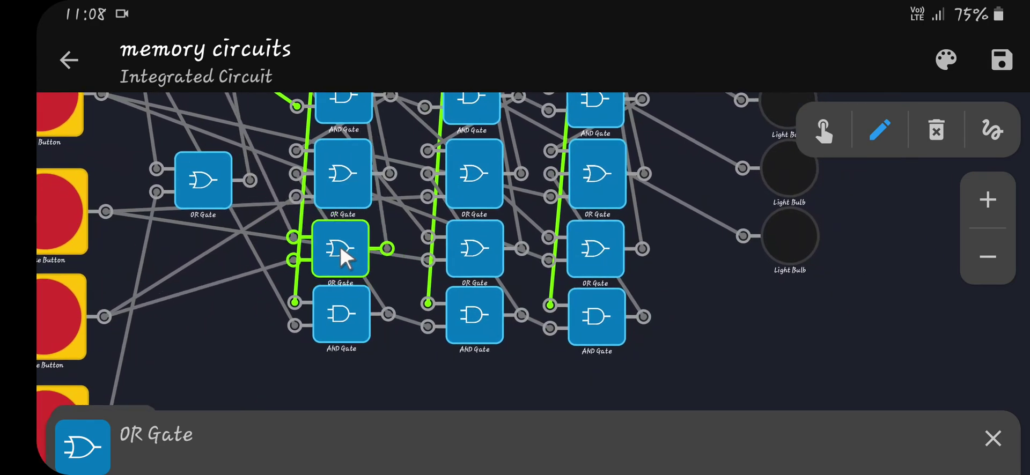
- Select the pulse button feeding the first column's two-input OR gate and realign the lower AND gate in that column
left_click(54, 313)
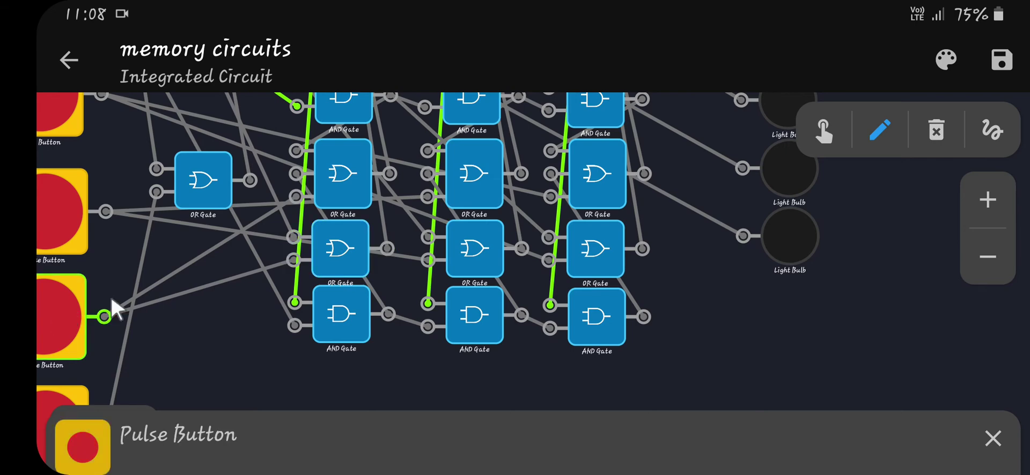
left_click_drag(324, 319, 352, 322)
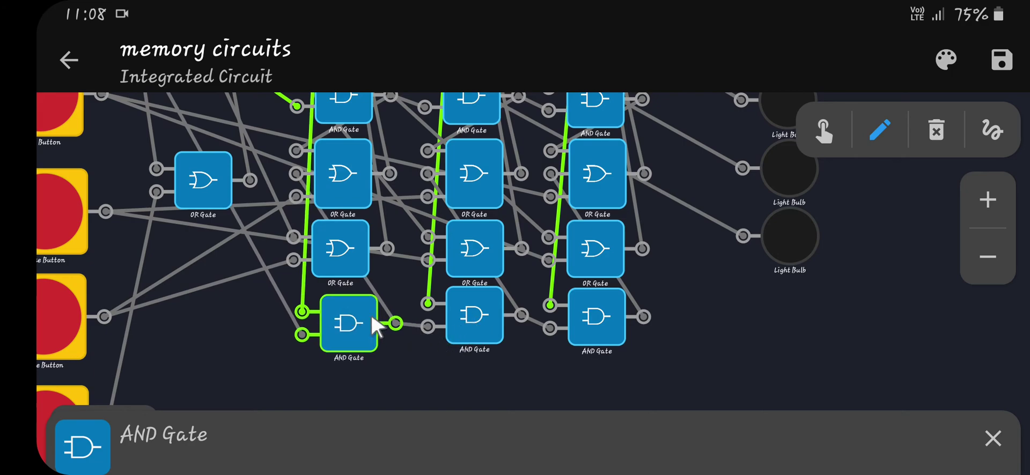
left_click_drag(416, 169, 403, 281)
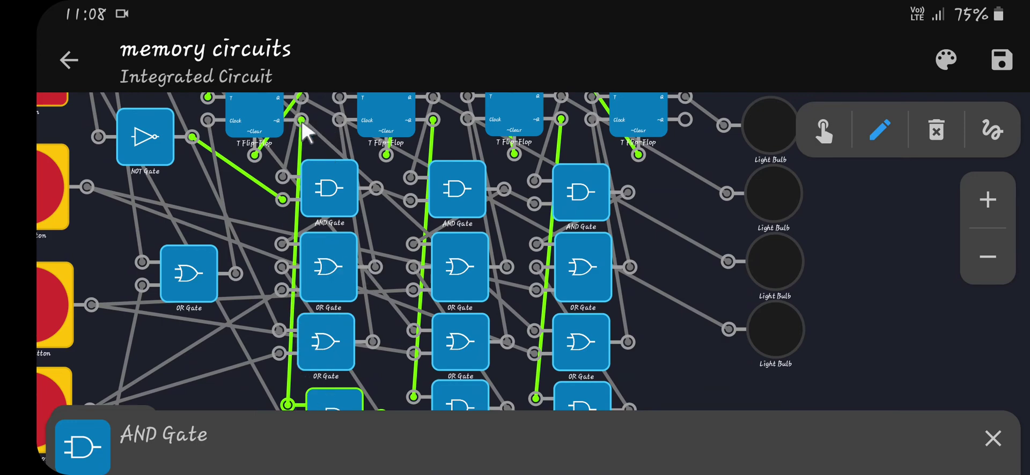
left_click_drag(372, 376, 368, 350)
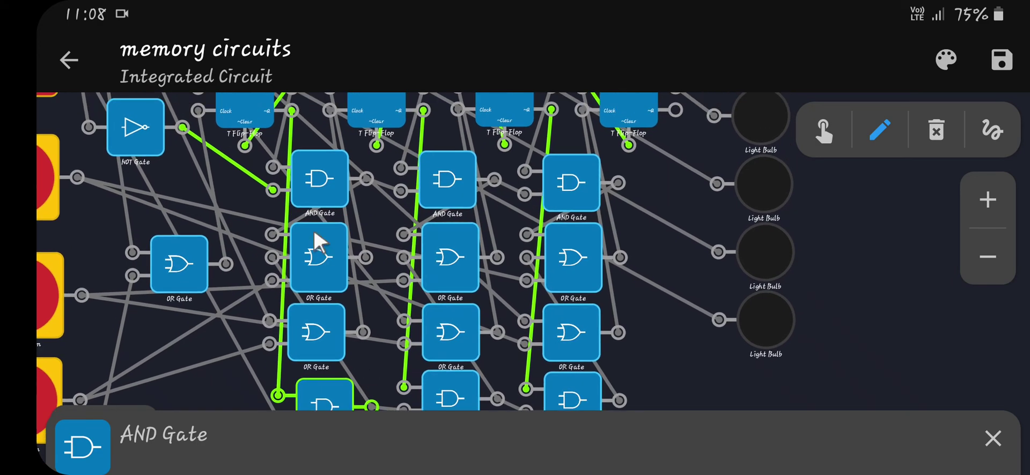
left_click_drag(358, 378, 316, 352)
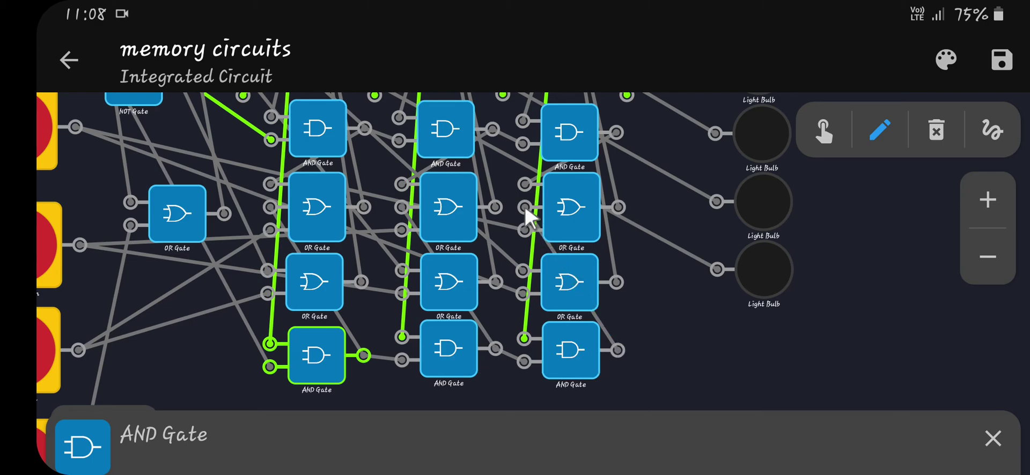
mouse_move(649, 321)
left_mouse_down()
mouse_move(649, 354)
mouse_move(635, 373)
mouse_move(626, 342)
mouse_move(661, 313)
left_mouse_up()
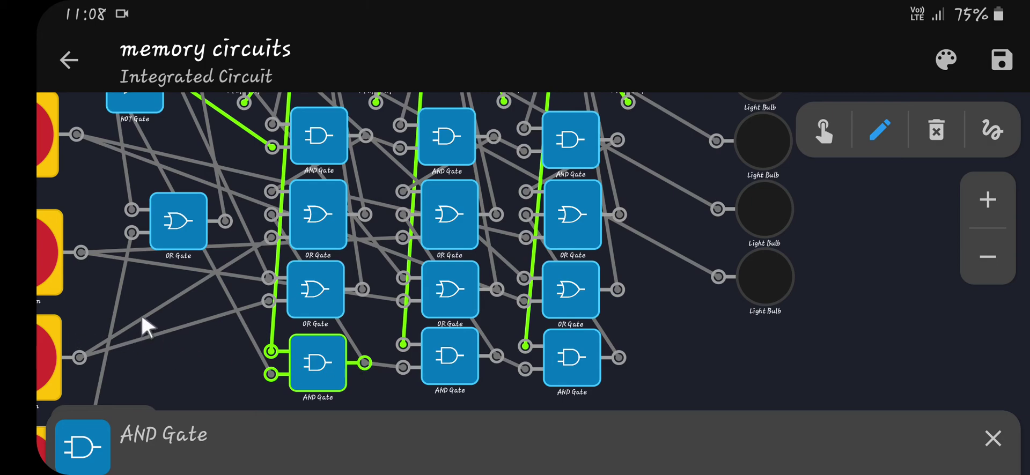
left_click_drag(141, 314, 198, 320)
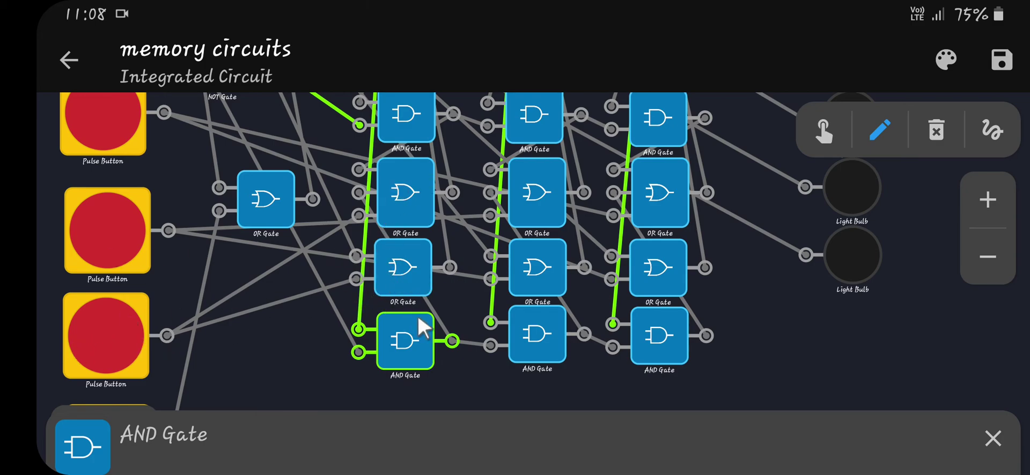
mouse_move(436, 304)
left_mouse_down()
mouse_move(417, 326)
mouse_move(407, 306)
mouse_move(752, 184)
left_mouse_up()
- Return to interact mode and pulse the gate-level counter's clock to count up until three light bulbs are lit
left_click(824, 131)
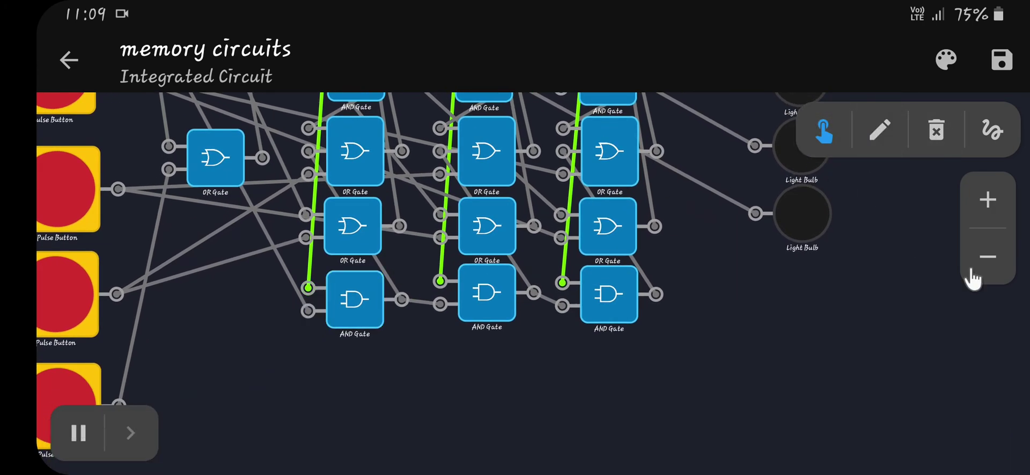
left_click(987, 256)
left_click_drag(347, 314, 372, 349)
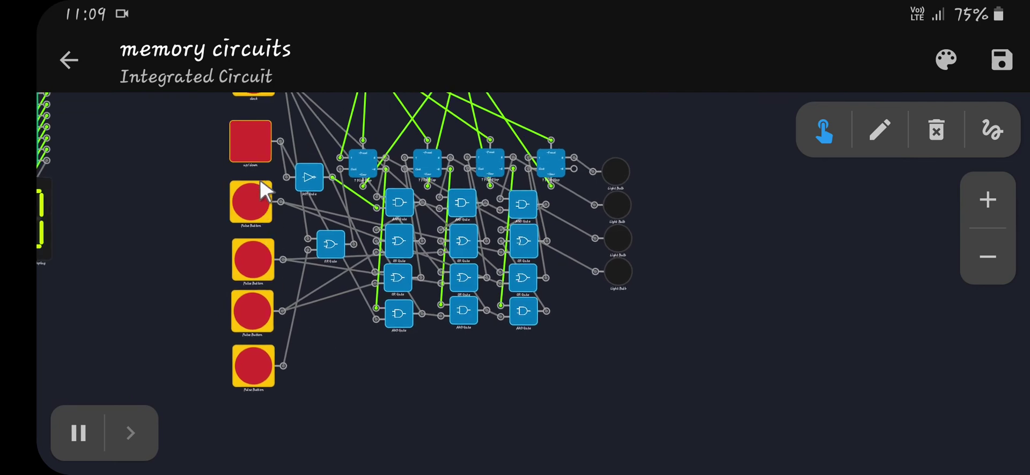
left_click_drag(320, 95, 298, 120)
left_click(240, 102)
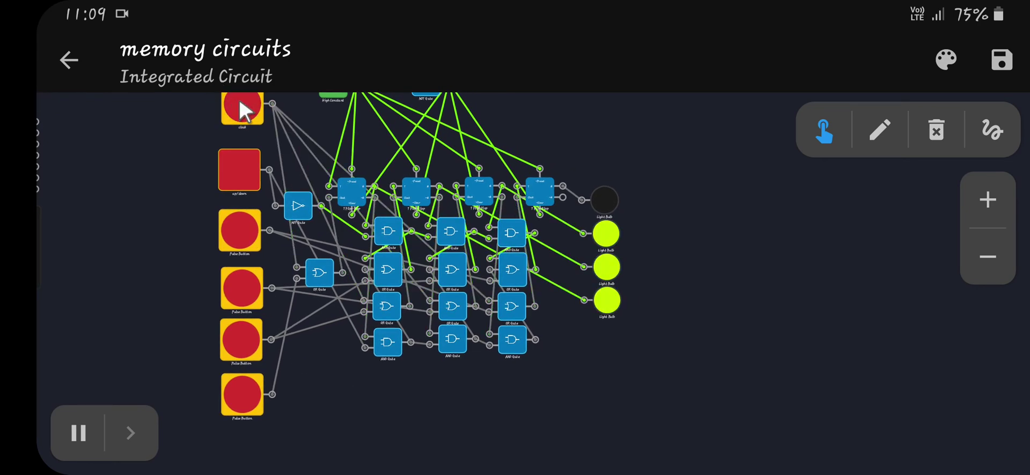
- Switch the gate-level counter's up/down toggle on and pulse the clock to count down until all light bulbs are off
left_click(237, 175)
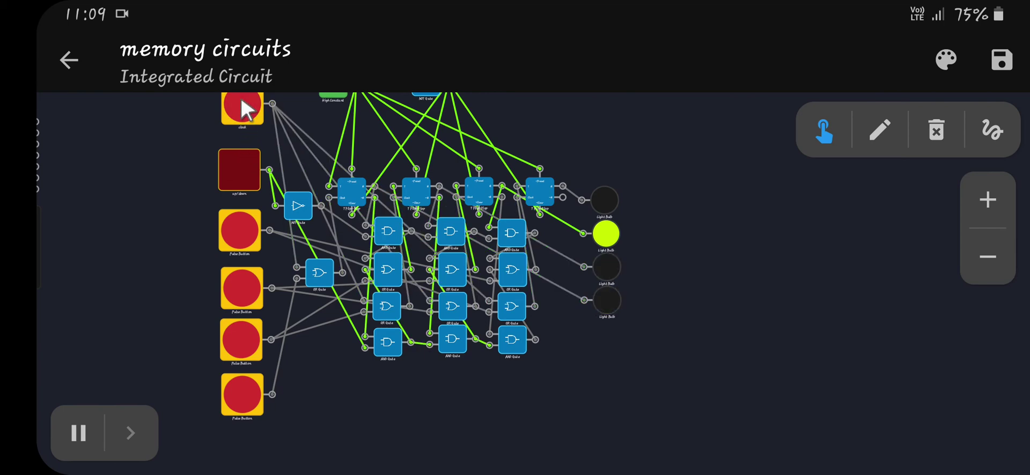
left_click(240, 169)
left_click(242, 161)
left_click_drag(664, 207, 651, 250)
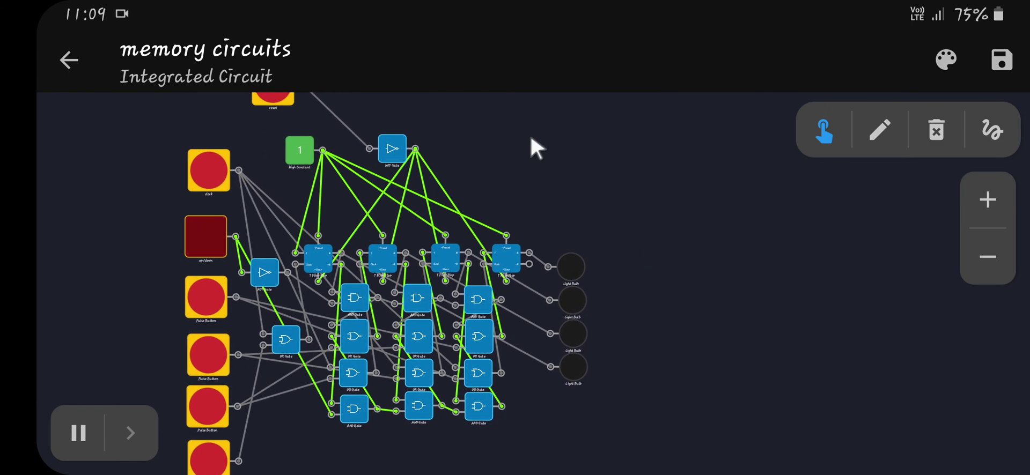
left_click(261, 107)
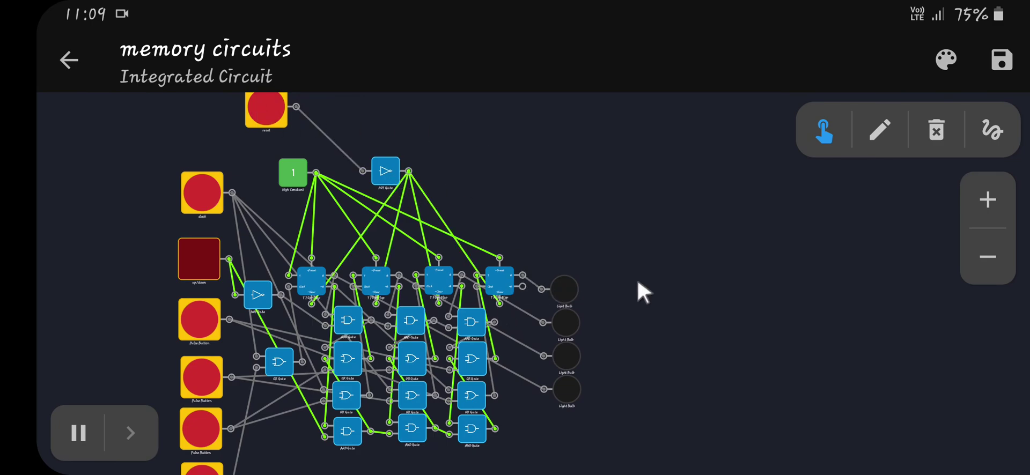
- In edit mode, move the third column's upper AND gate aside toward the light bulbs and return it to its column
left_click(988, 200)
left_click_drag(897, 239, 591, 88)
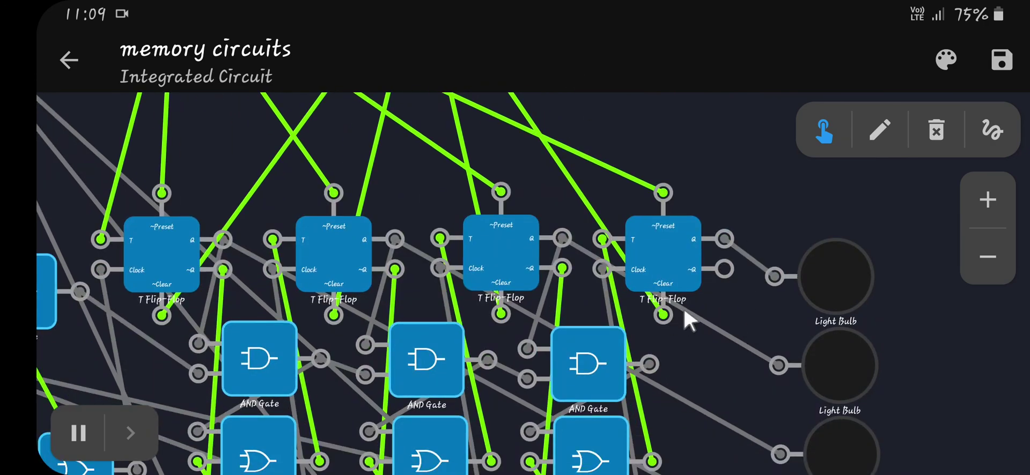
scroll(684, 308, "down", 5)
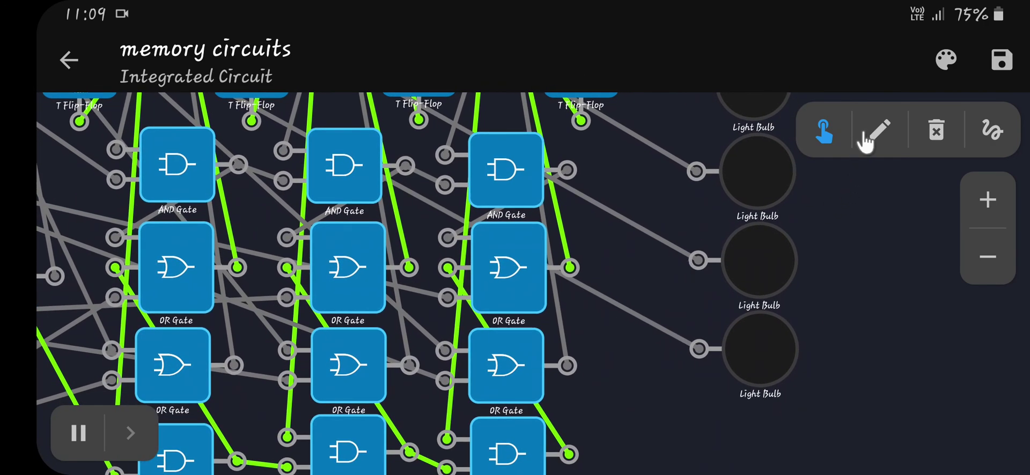
left_click(858, 138)
scroll(626, 250, "up", 2)
left_click_drag(435, 215, 548, 217)
left_click_drag(409, 194, 387, 216)
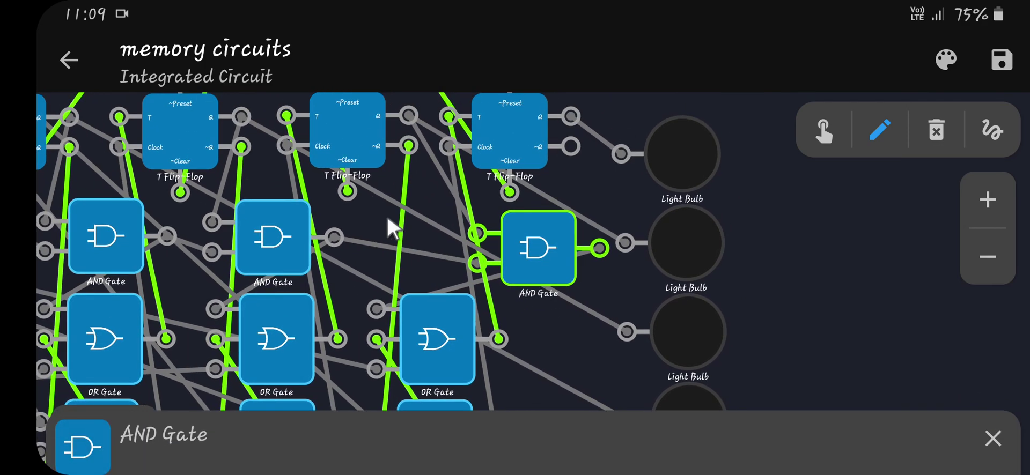
left_click(986, 254)
left_click_drag(508, 253, 421, 230)
- Pull the third column's three-input OR gate out toward the light bulbs and put it back in its column
left_click_drag(422, 282, 497, 301)
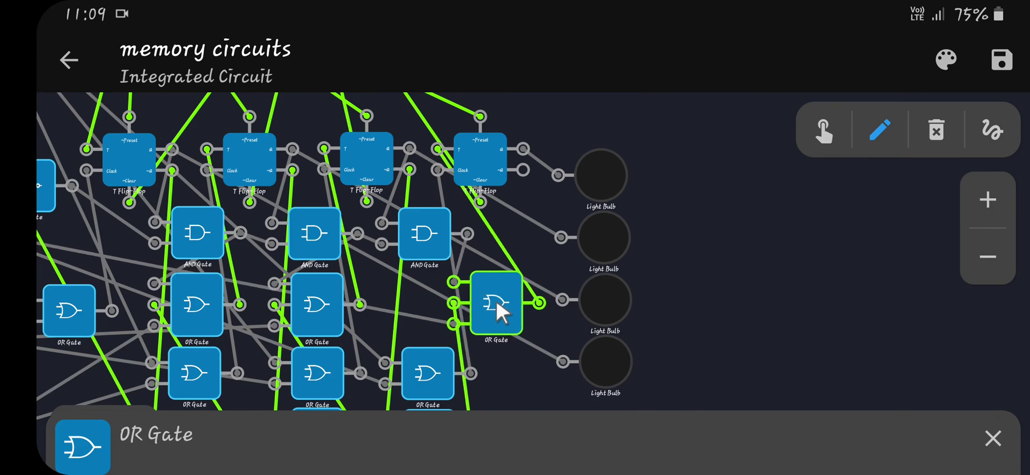
mouse_move(762, 290)
left_mouse_down()
mouse_move(985, 288)
mouse_move(764, 281)
left_mouse_up()
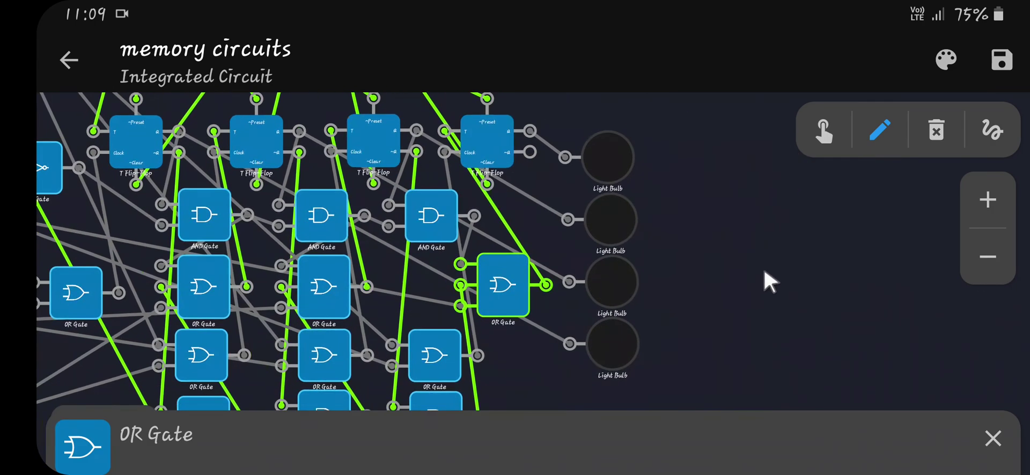
left_click_drag(481, 275, 436, 285)
- Realign the third column's two-input OR gate above the lower AND gate and select the three-input OR gate over it
scroll(487, 295, "down", 3)
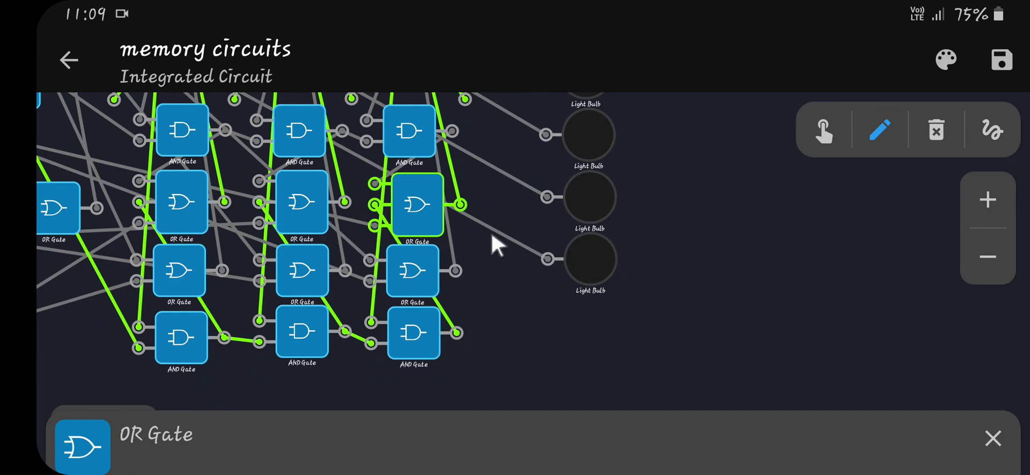
left_click_drag(494, 178, 517, 231)
mouse_move(442, 317)
left_mouse_down()
mouse_move(487, 314)
mouse_move(455, 320)
left_mouse_up()
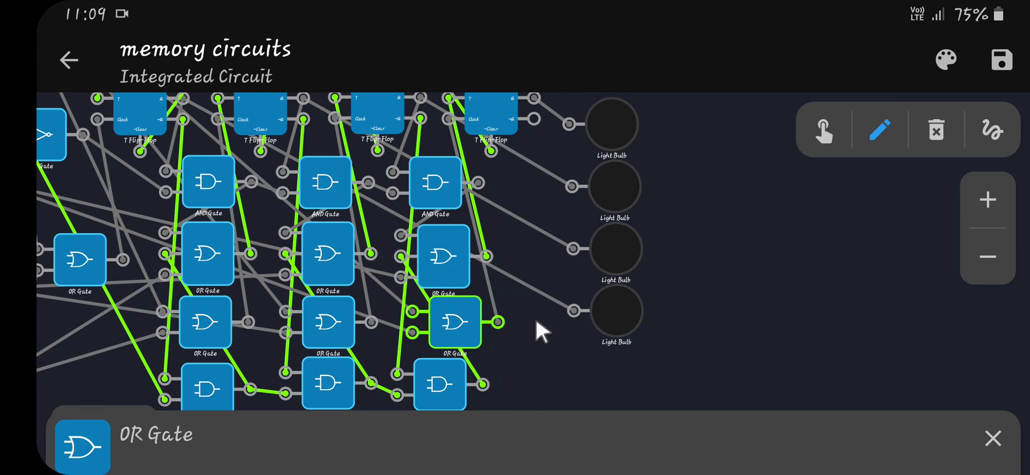
scroll(835, 339, "down", 3)
scroll(781, 327, "up", 3)
left_click_drag(465, 261, 409, 218)
scroll(579, 271, "up", 2)
left_click(421, 210)
left_click_drag(635, 179, 738, 271)
left_click_drag(302, 262, 425, 195)
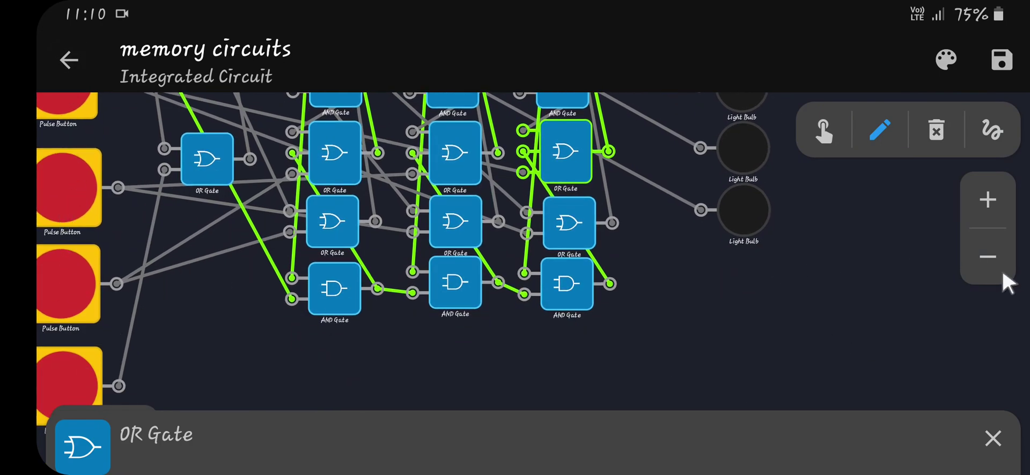
- Return to interact mode and switch the gate-level counter's up/down toggle off
left_click(990, 259)
left_click(992, 262)
left_click(992, 260)
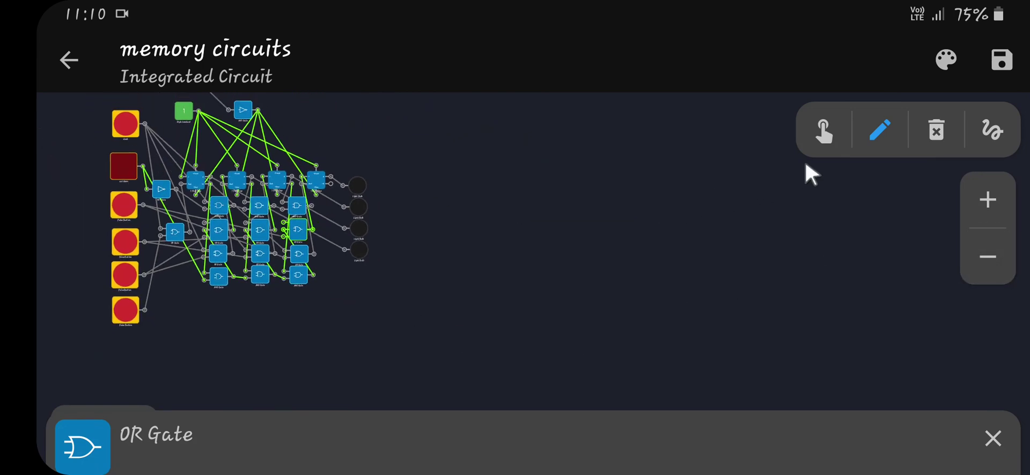
left_click(824, 132)
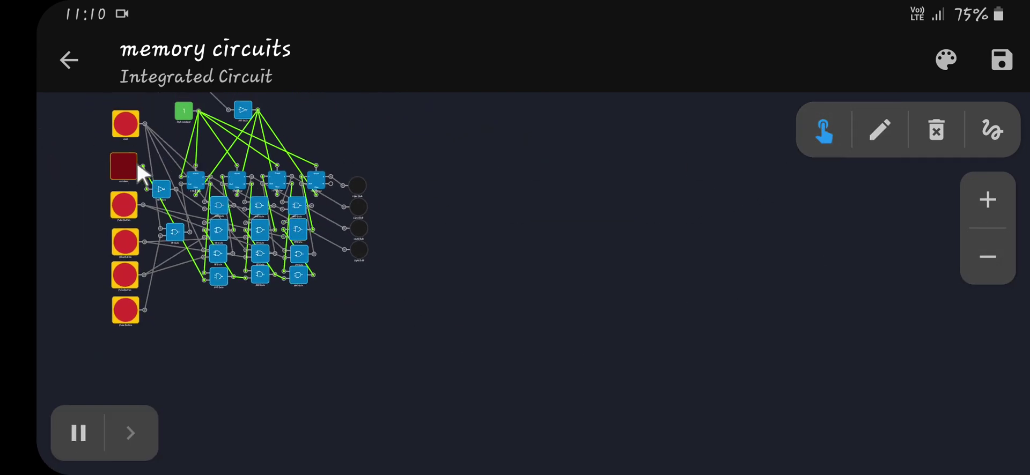
left_click(132, 163)
- Survey the whole canvas, from the chip-based counter with seven-segment displays to the registers, latches and flip-flops
left_click_drag(226, 329, 662, 379)
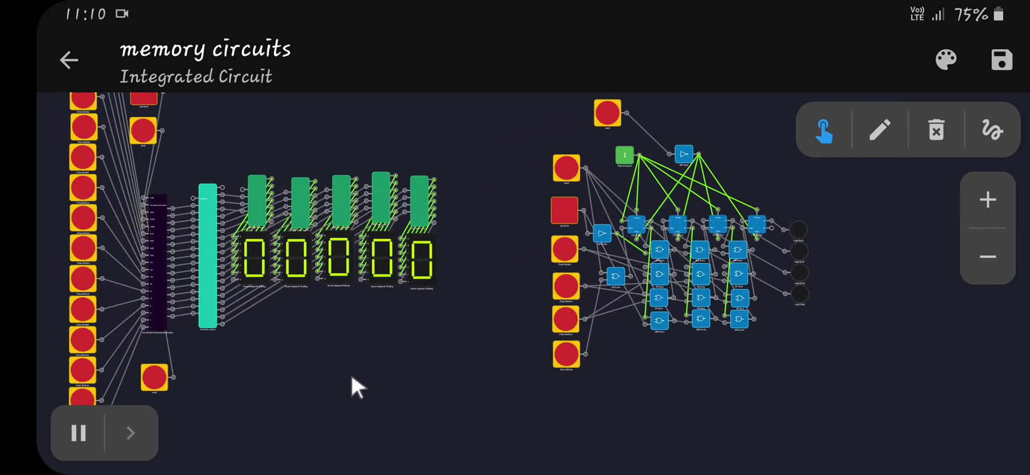
left_click_drag(356, 371, 561, 363)
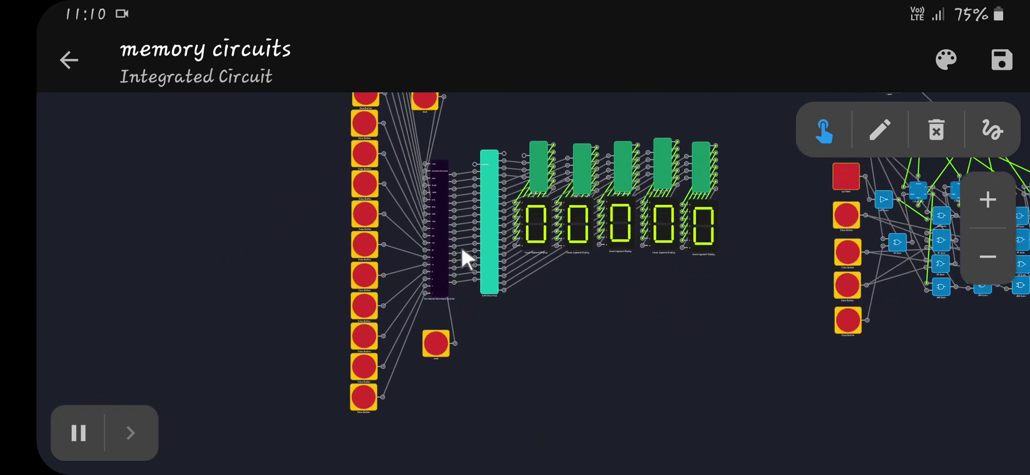
left_click(977, 258)
left_click(976, 257)
left_click_drag(620, 168, 573, 299)
left_click_drag(686, 179, 667, 306)
left_click_drag(669, 184, 675, 94)
left_click_drag(682, 382, 630, 263)
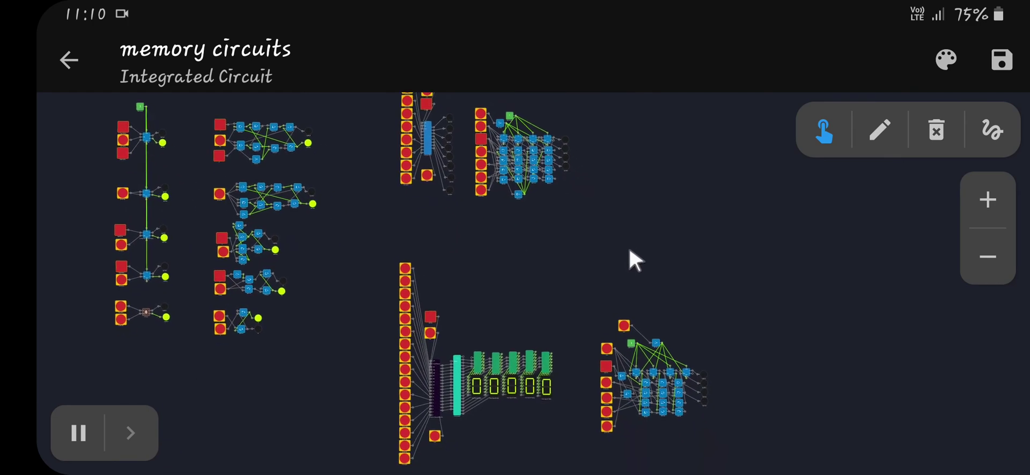
mouse_move(798, 336)
left_mouse_down()
mouse_move(750, 291)
mouse_move(742, 305)
left_mouse_up()
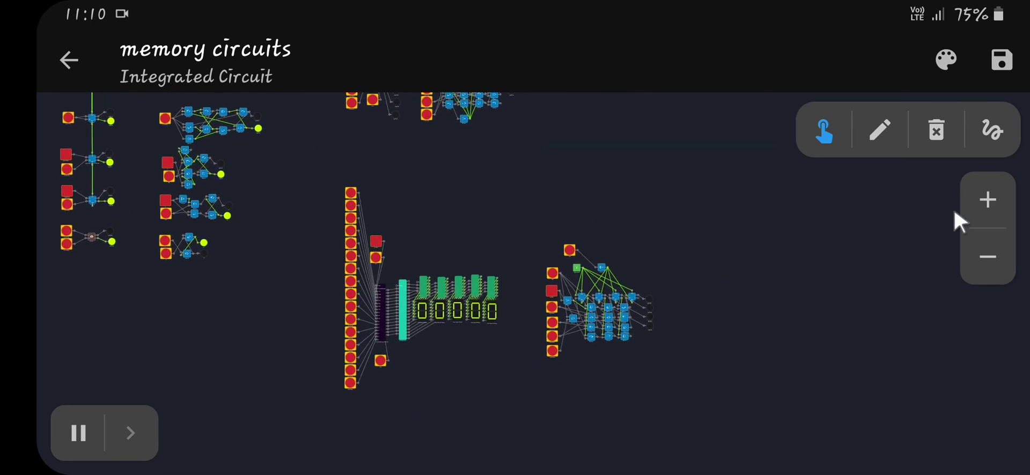
- Examine the gate-level up/down counter up close, from its input buttons through the T flip-flops and gate columns to the light bulbs
left_click(982, 210)
left_click(982, 209)
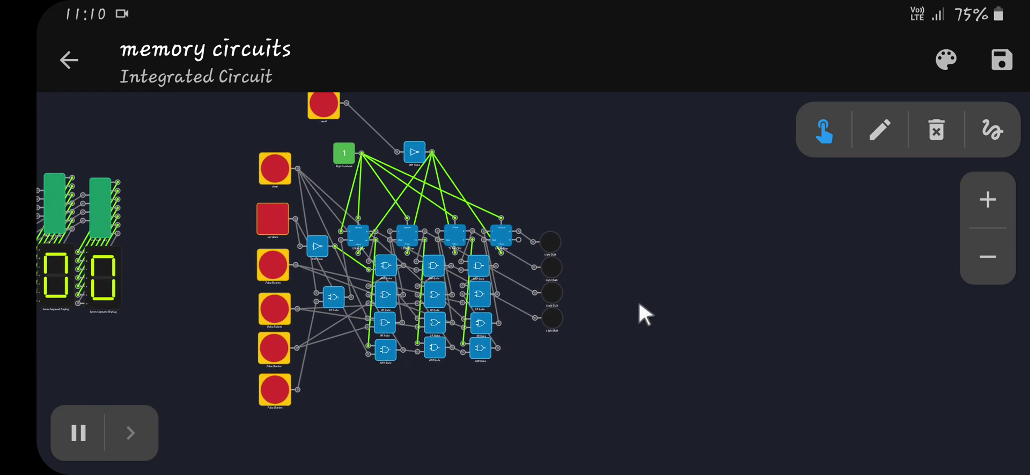
left_click(987, 205)
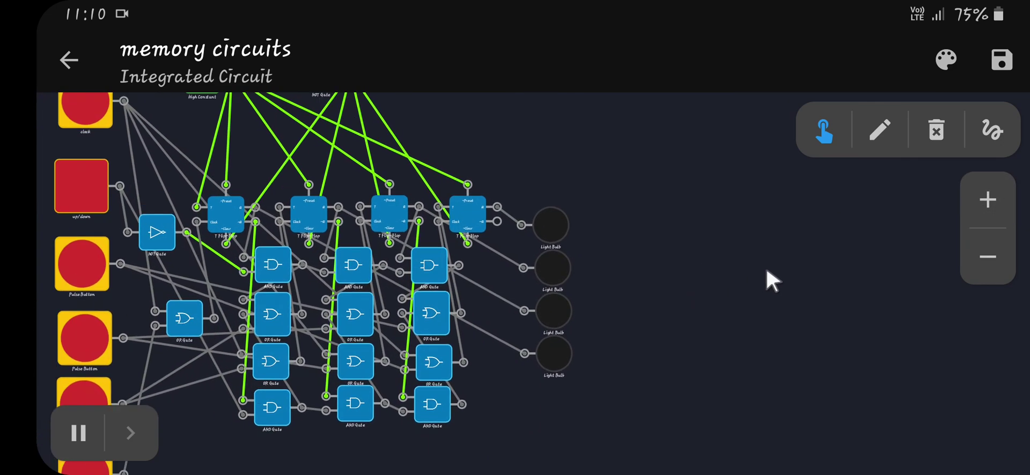
left_click_drag(767, 271, 824, 271)
left_click(989, 259)
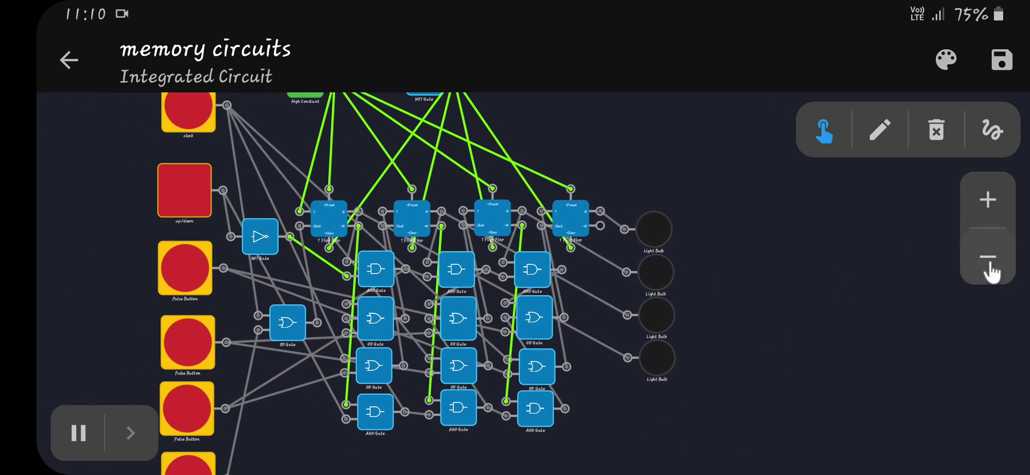
left_click(989, 258)
left_click(989, 258)
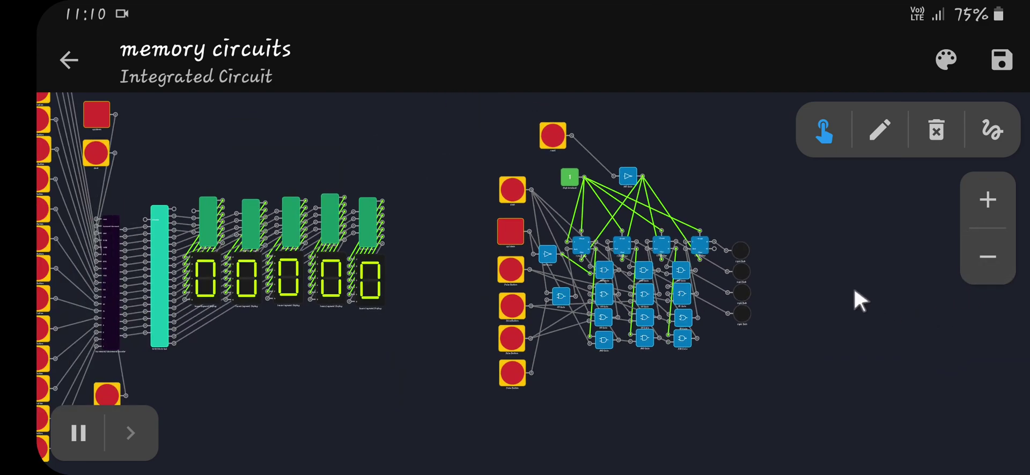
left_click(985, 202)
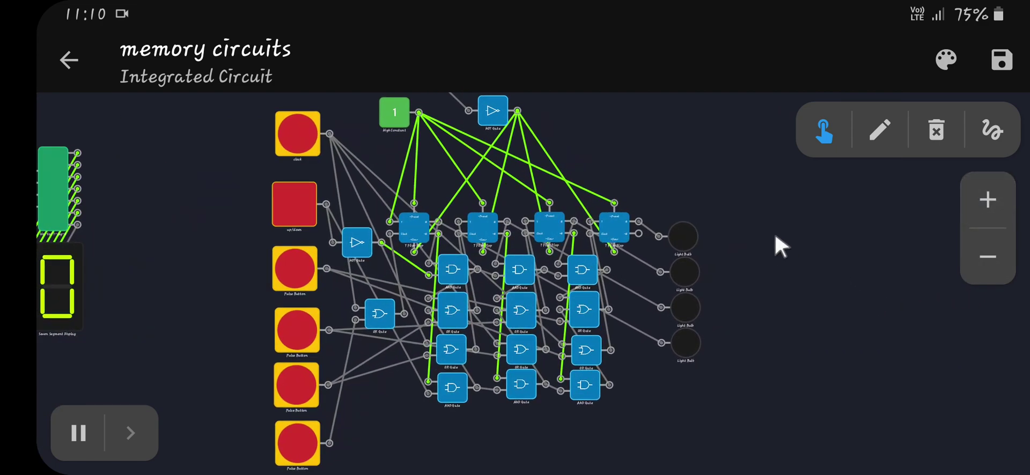
mouse_move(764, 231)
left_mouse_down()
mouse_move(774, 262)
mouse_move(776, 234)
left_mouse_up()
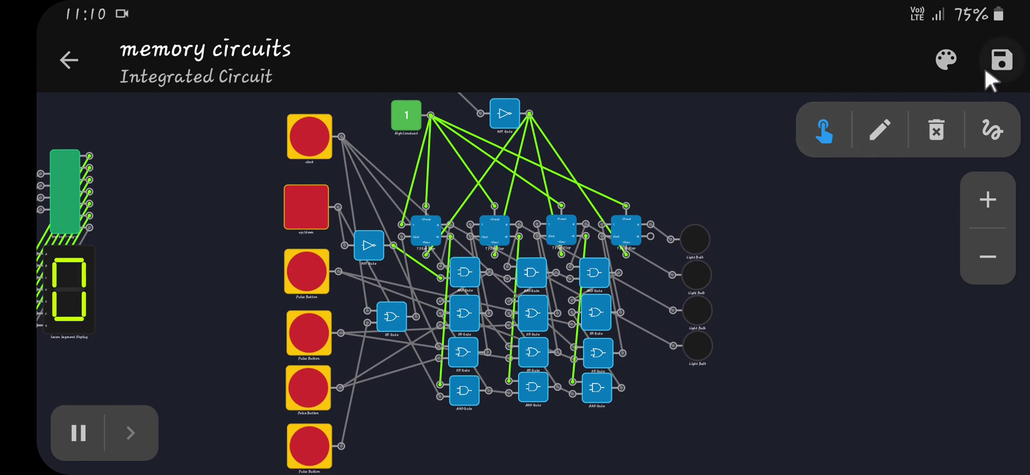
left_click_drag(735, 9, 658, 234)
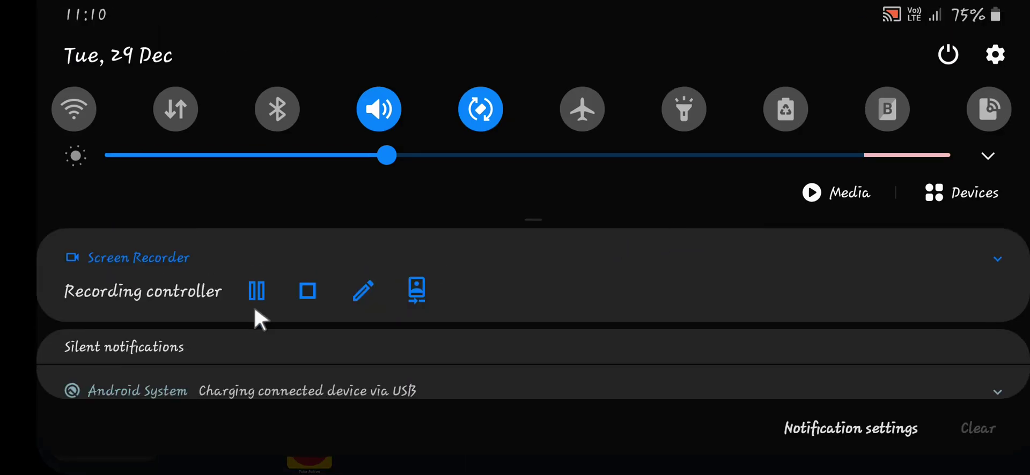